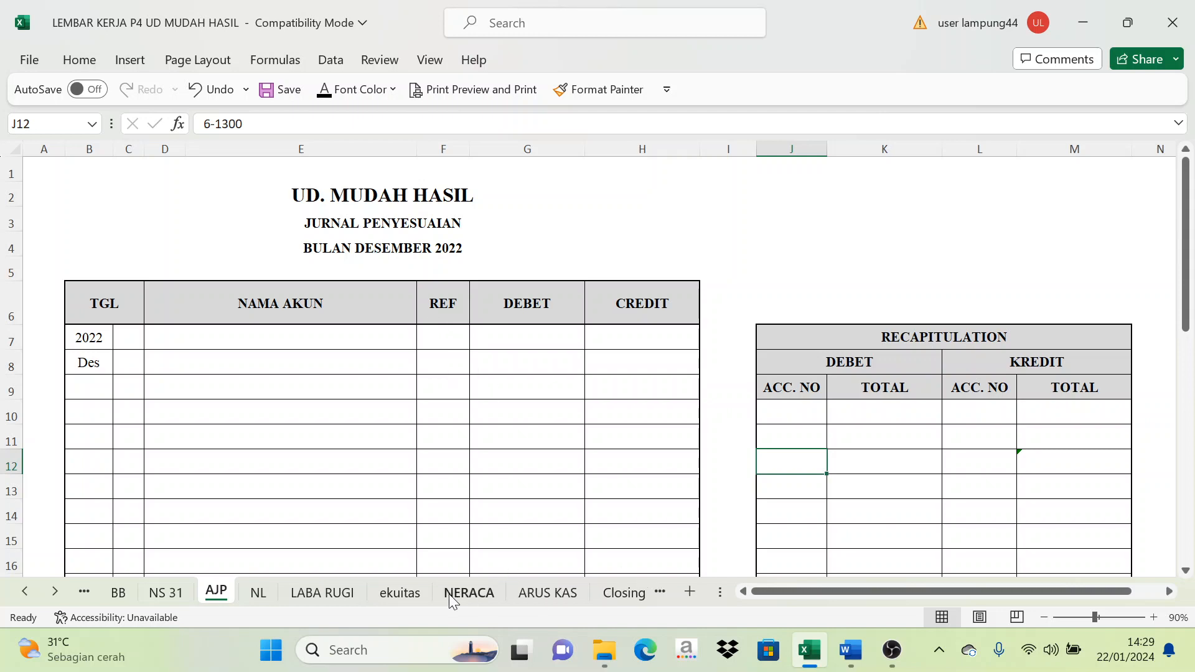
Review the trial balance sheet NS 31 and the general ledger sheet BB, and return to the adjusting journal sheet AJP
{"action": "left_click", "coordinate": [177, 593]}
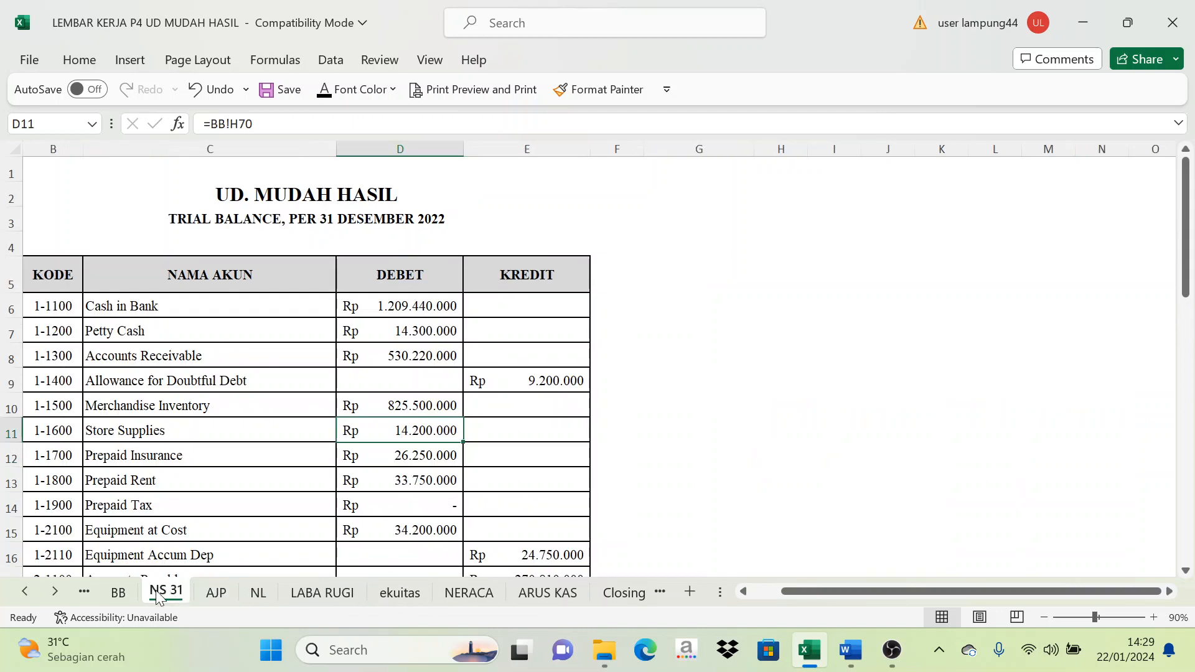
{"action": "left_click", "coordinate": [121, 594]}
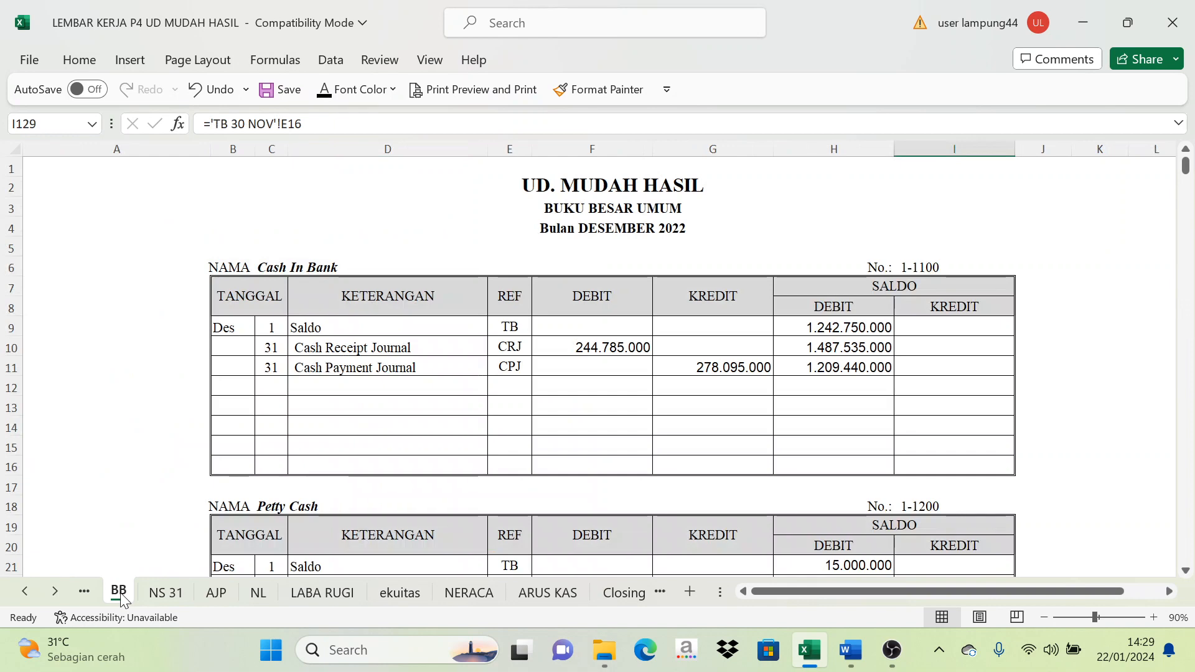
{"action": "left_click", "coordinate": [172, 599]}
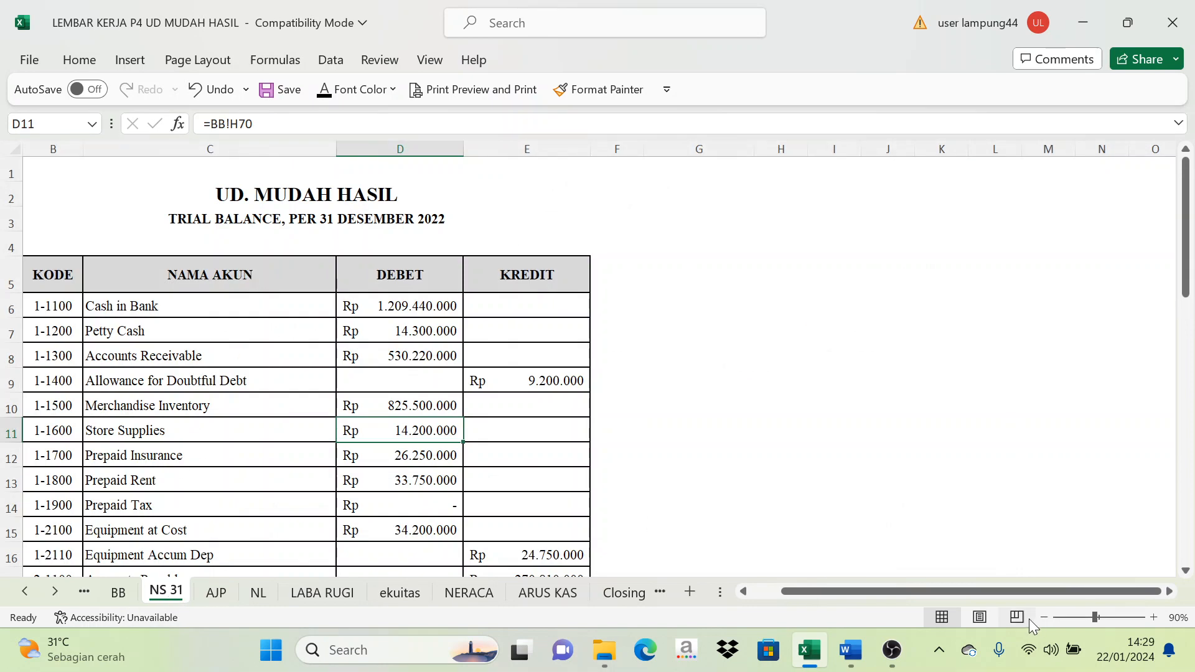
{"action": "mouse_move", "coordinate": [961, 592]}
{"action": "left_mouse_down"}
{"action": "mouse_move", "coordinate": [940, 592]}
{"action": "mouse_move", "coordinate": [964, 595]}
{"action": "left_mouse_up"}
{"action": "left_click", "coordinate": [233, 599]}
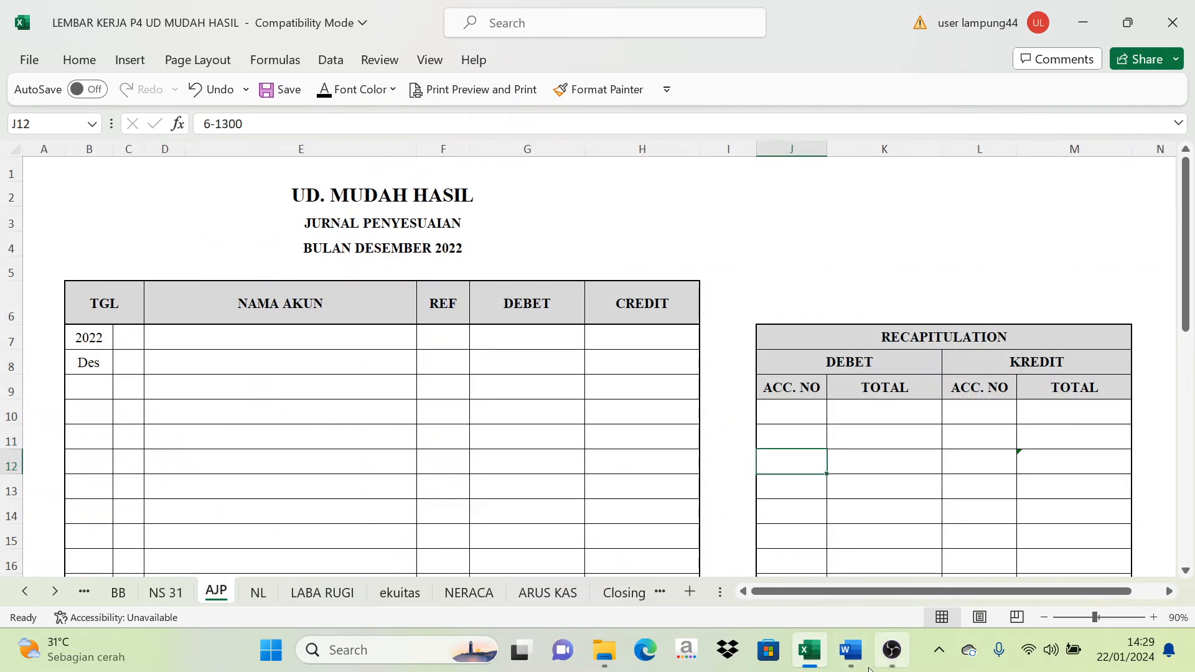
Arrange the Word document with the adjustment memo and the Excel worksheet side by side
{"action": "left_click", "coordinate": [850, 650]}
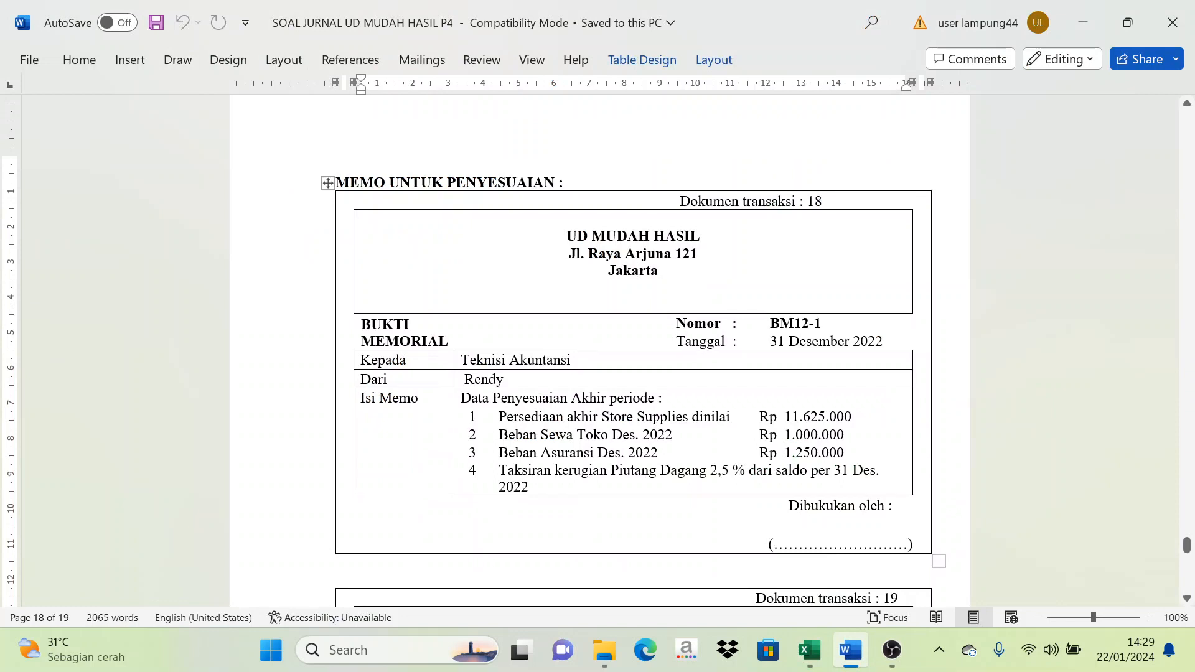
{"action": "left_click", "coordinate": [809, 650]}
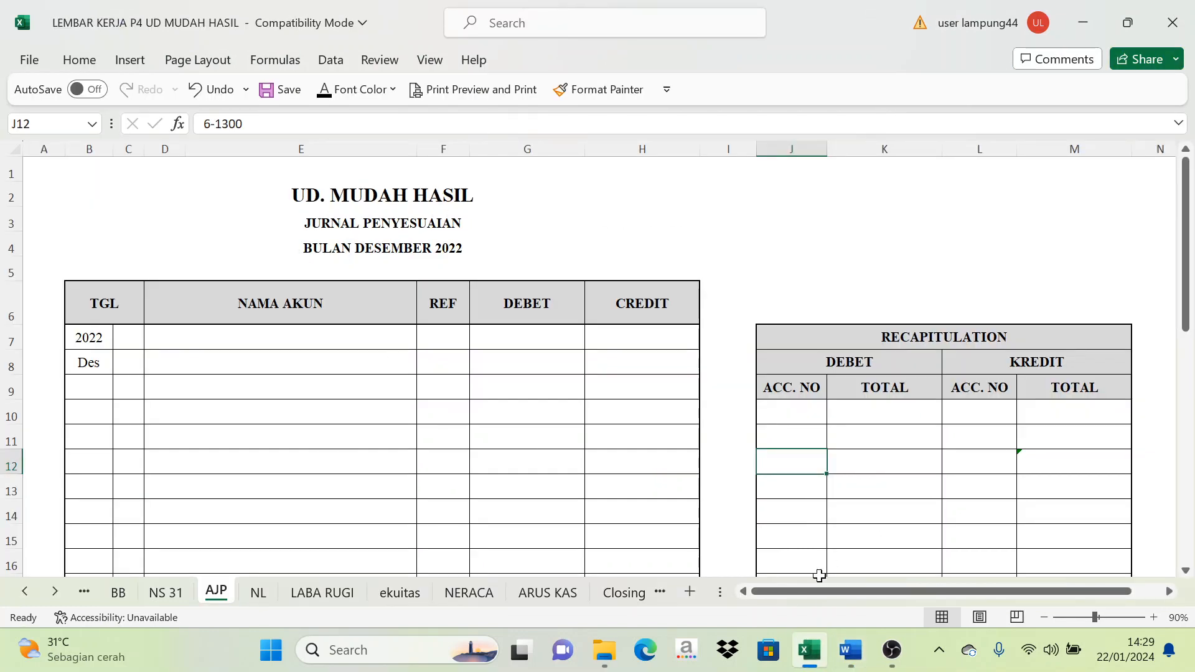
{"action": "left_click", "coordinate": [850, 651]}
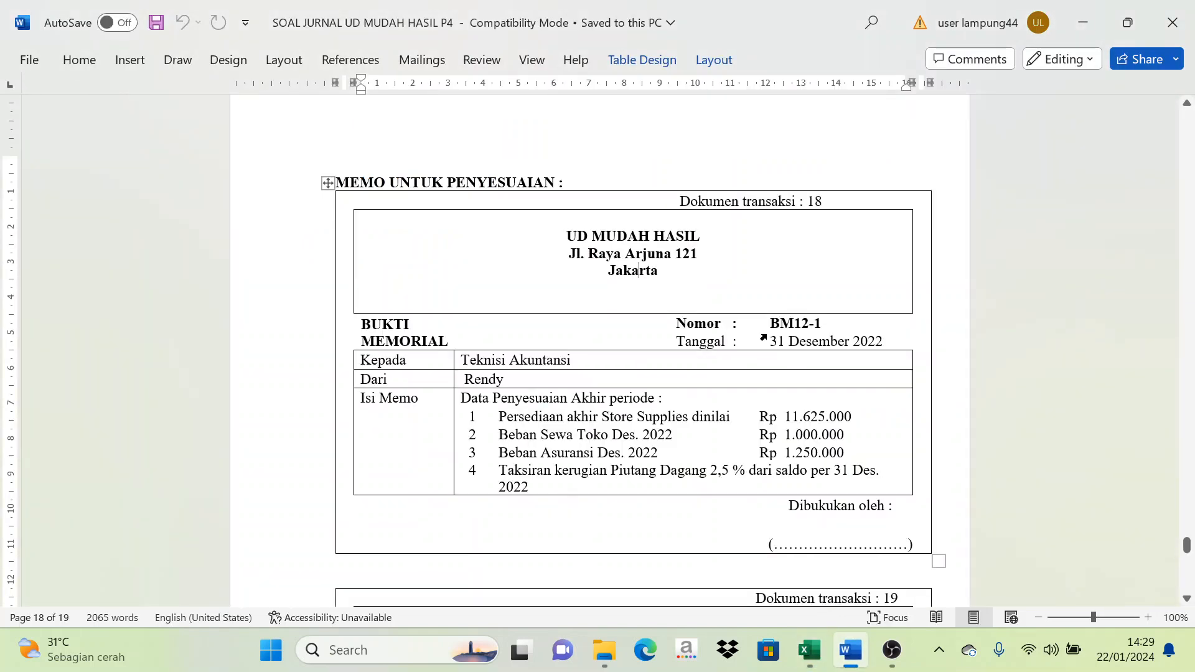
{"action": "key", "text": "super+Right"}
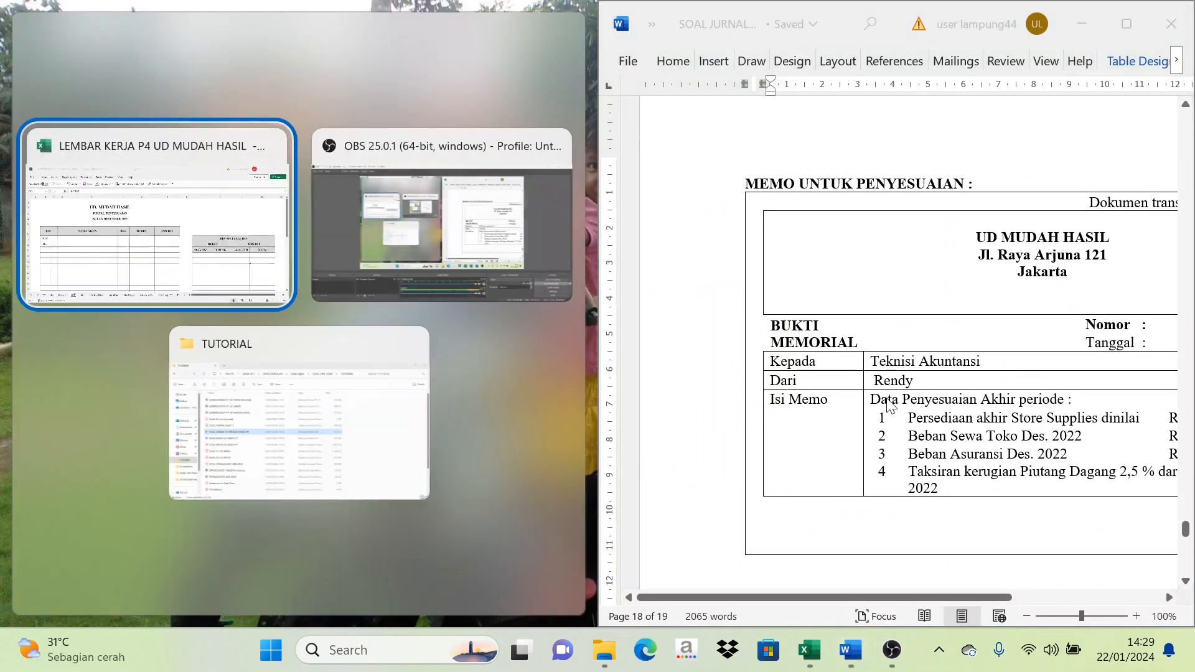
{"action": "left_click", "coordinate": [244, 226]}
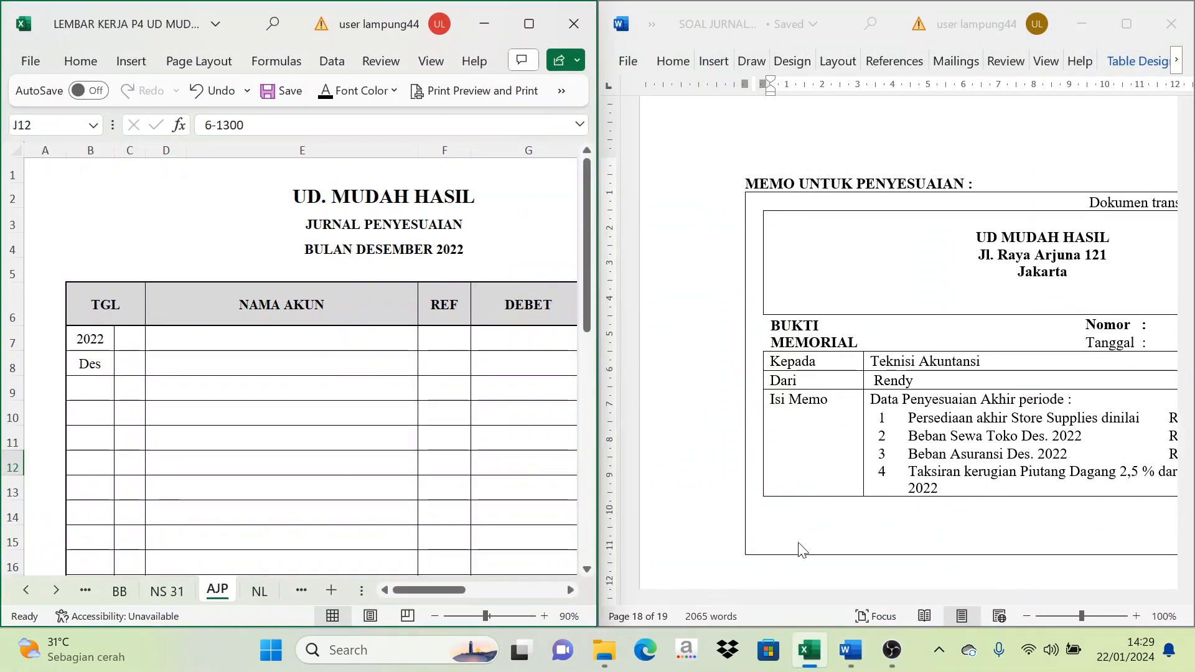
Bring the memo's adjustment items and their amounts into view in the Word document
{"action": "left_click", "coordinate": [1049, 272]}
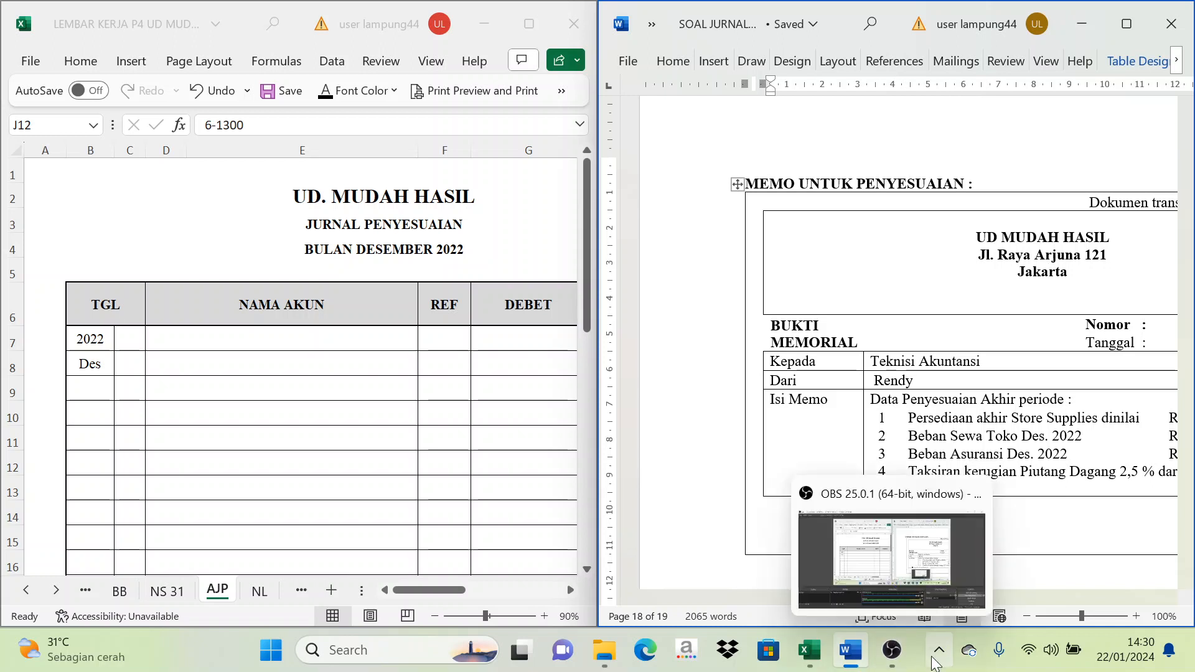
{"action": "left_click", "coordinate": [1033, 530]}
{"action": "left_click_drag", "start_coordinate": [993, 598], "coordinate": [1053, 596]}
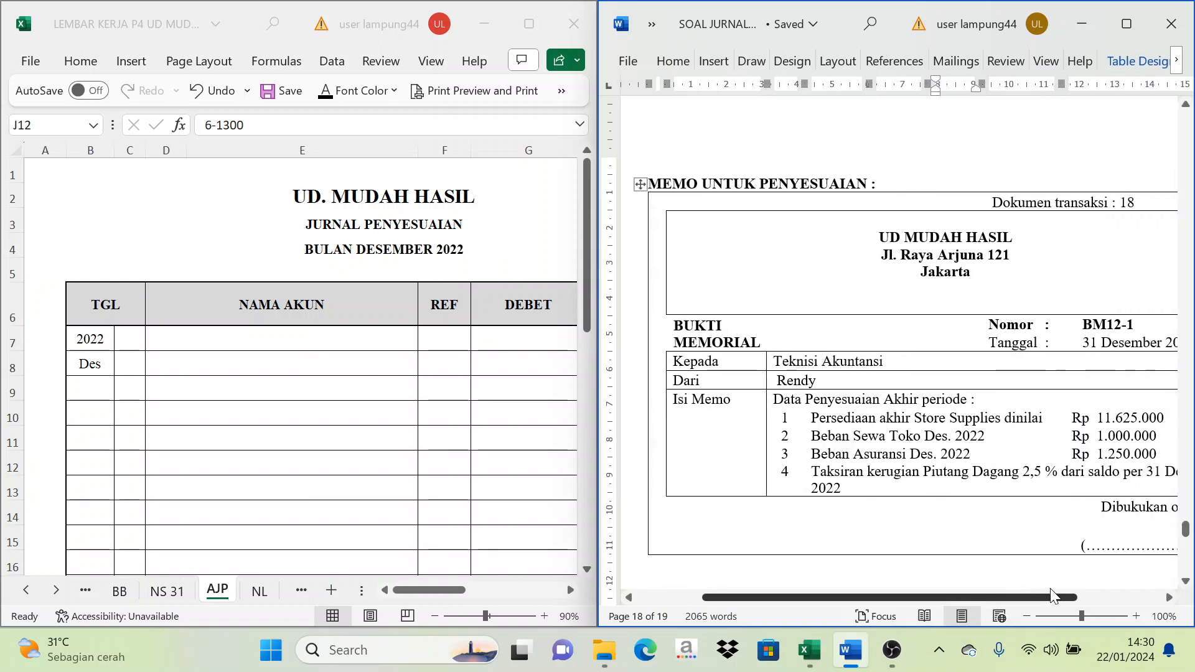
{"action": "left_click", "coordinate": [934, 528]}
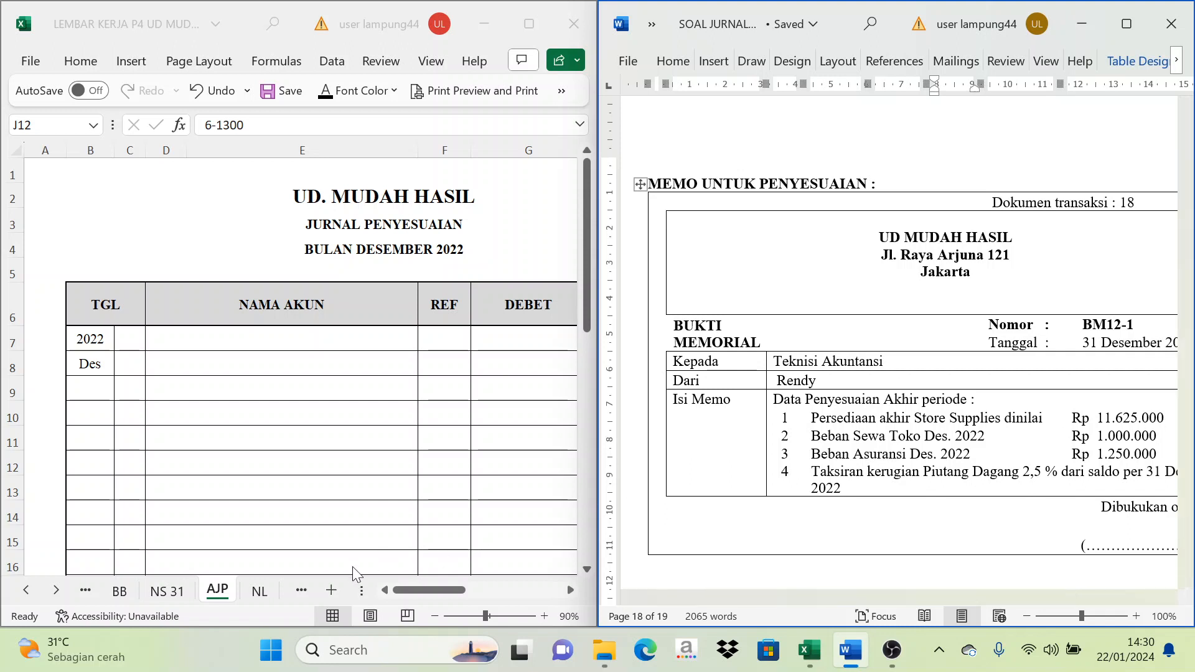
In Excel, examine the Store Supplies balance on the NS 31 trial balance against the ending supplies value in the memo
{"action": "left_click", "coordinate": [212, 540]}
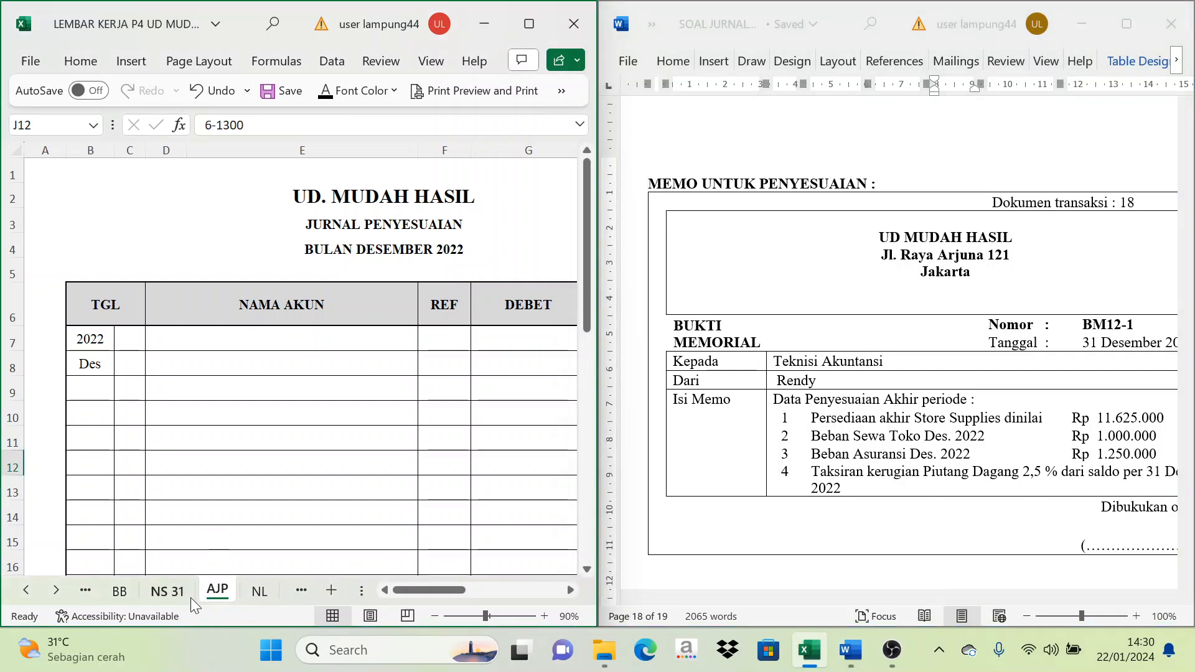
{"action": "left_click", "coordinate": [170, 590]}
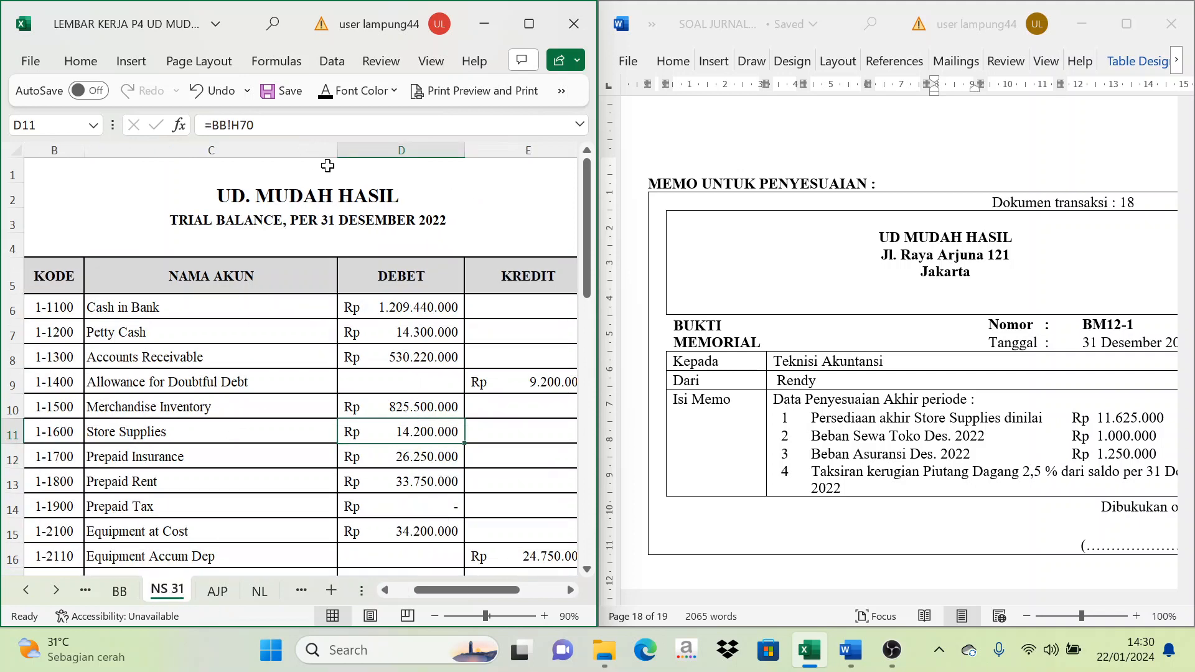
{"action": "left_click", "coordinate": [124, 435]}
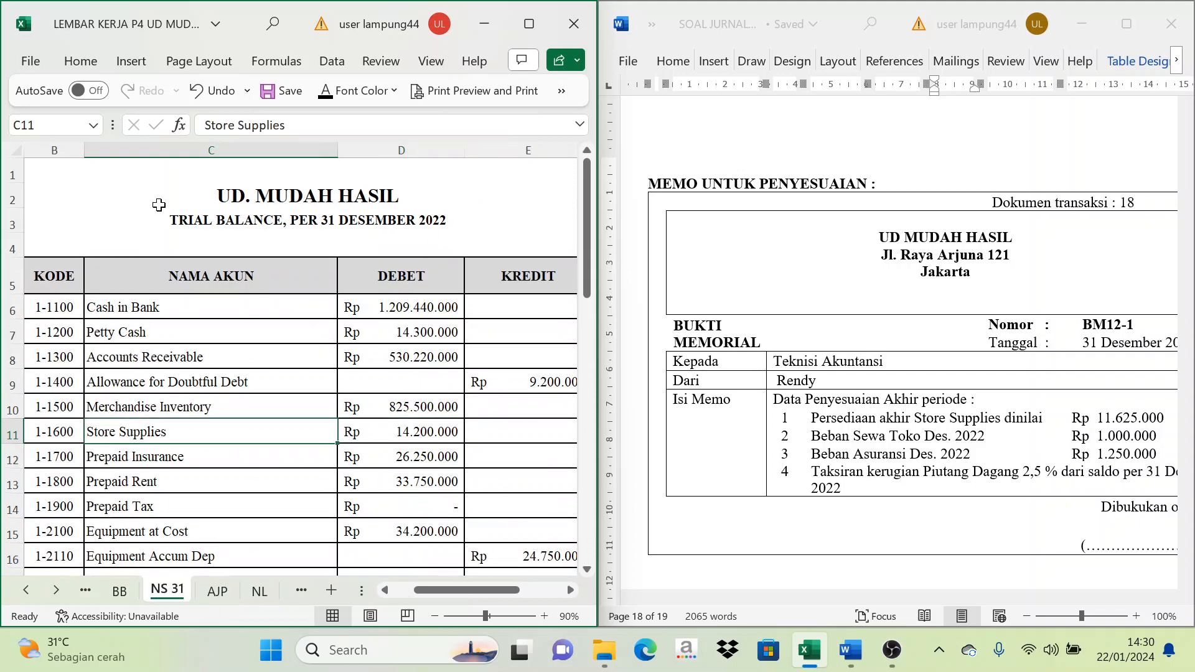
{"action": "left_click", "coordinate": [426, 434]}
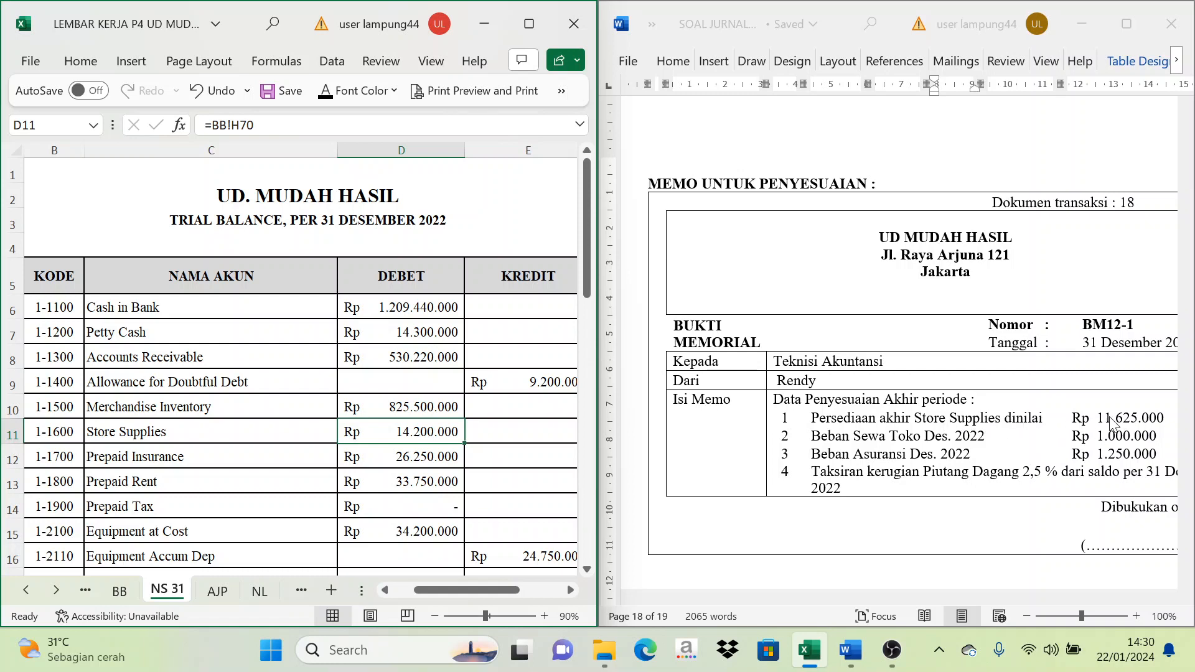
{"action": "left_click", "coordinate": [122, 434]}
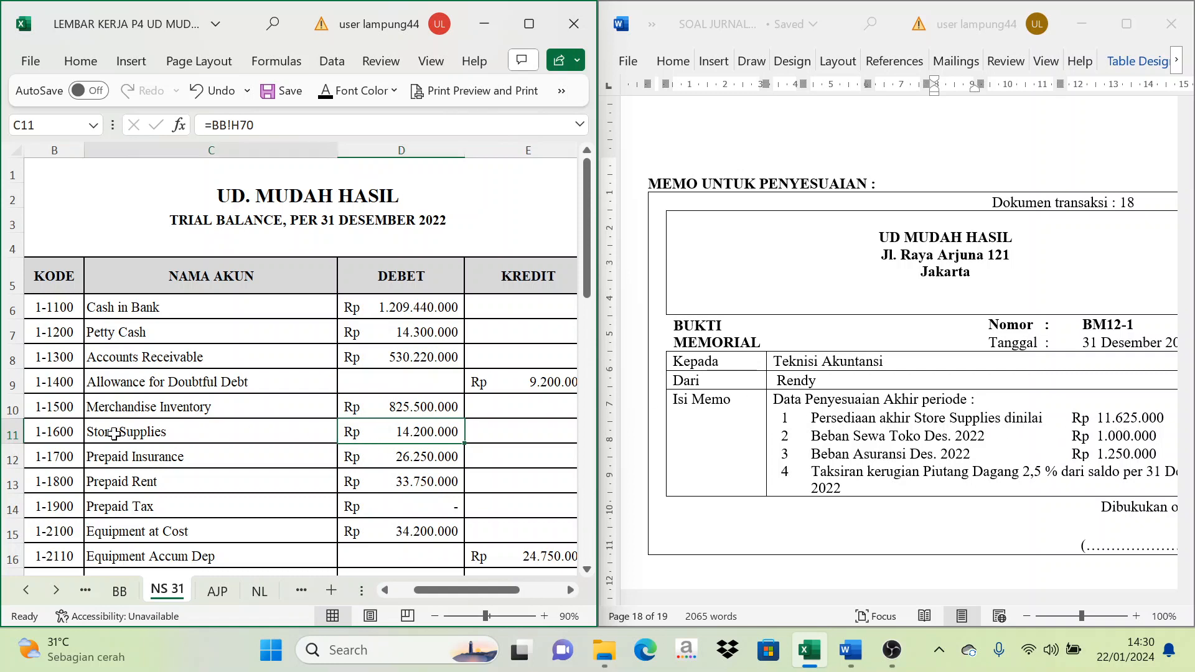
{"action": "left_click", "coordinate": [358, 451]}
{"action": "left_click", "coordinate": [287, 437]}
{"action": "left_click", "coordinate": [406, 430]}
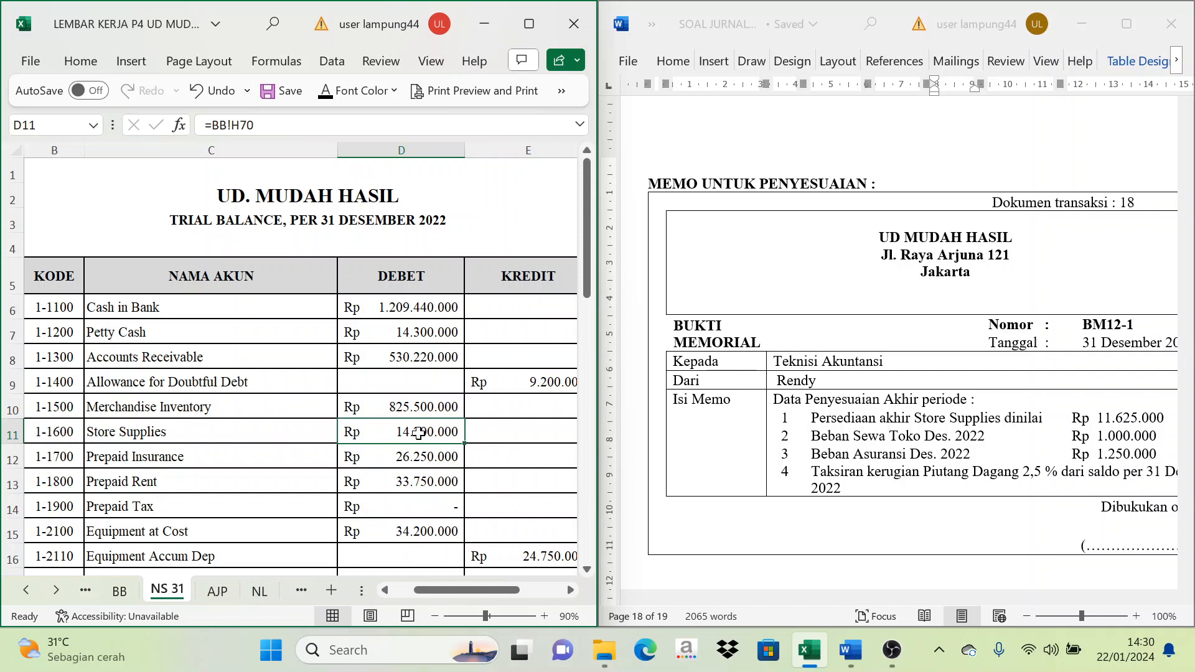
{"action": "left_click", "coordinate": [510, 427]}
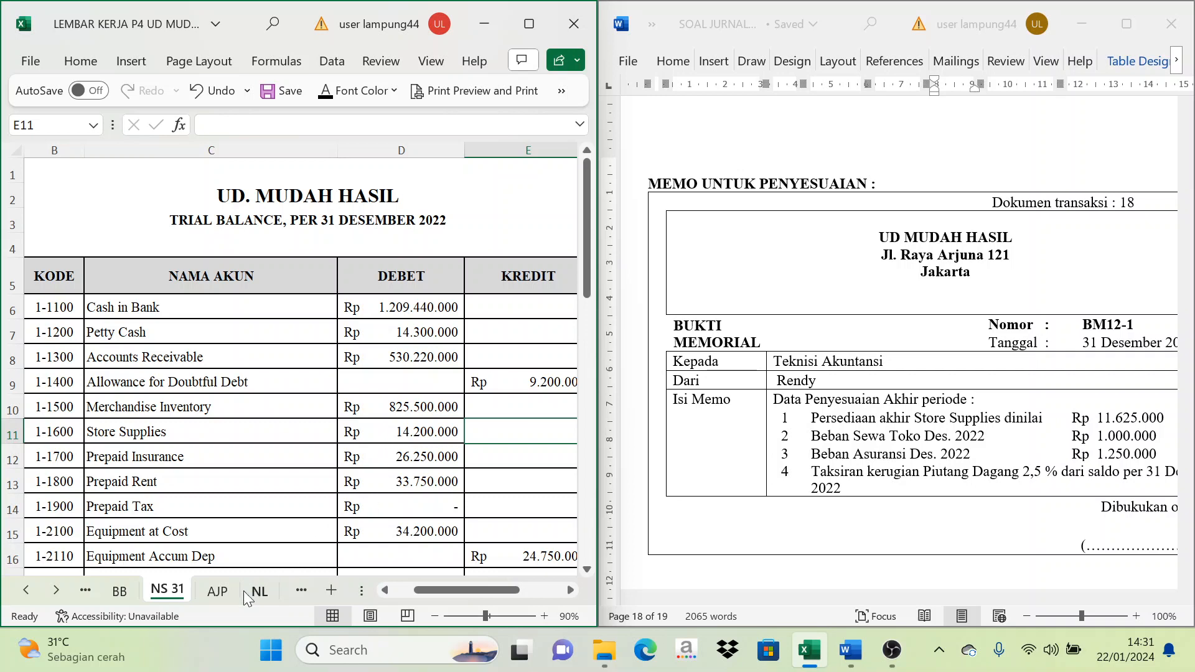
{"action": "left_click_drag", "start_coordinate": [450, 599], "coordinate": [533, 588]}
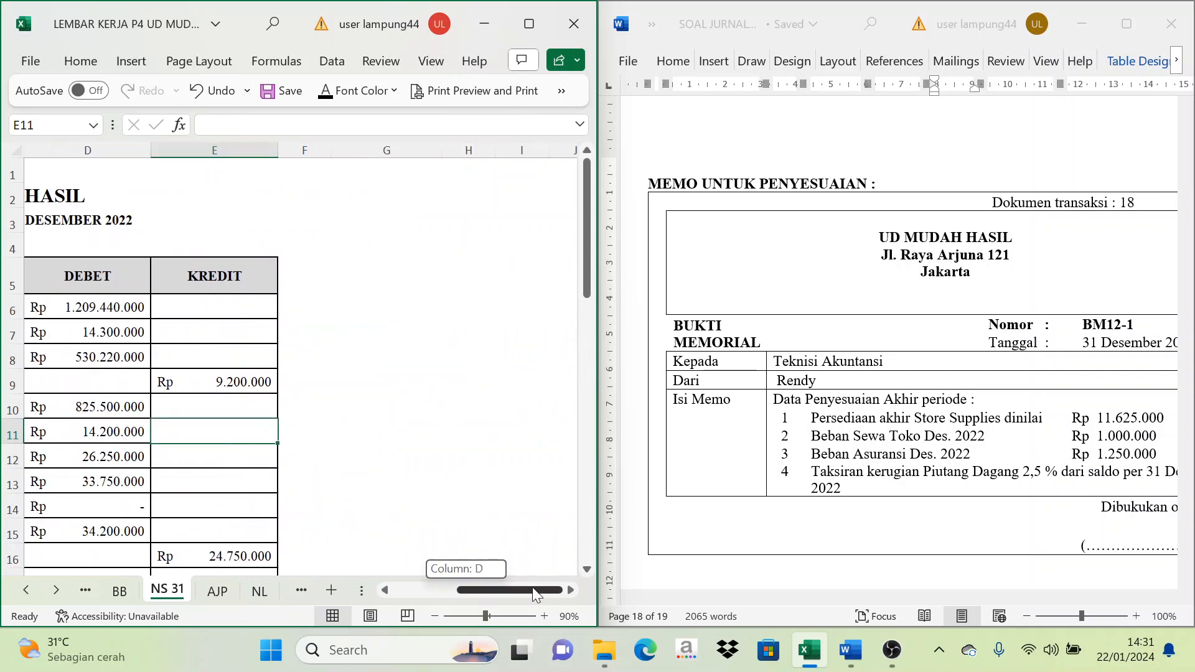
{"action": "left_click", "coordinate": [413, 421]}
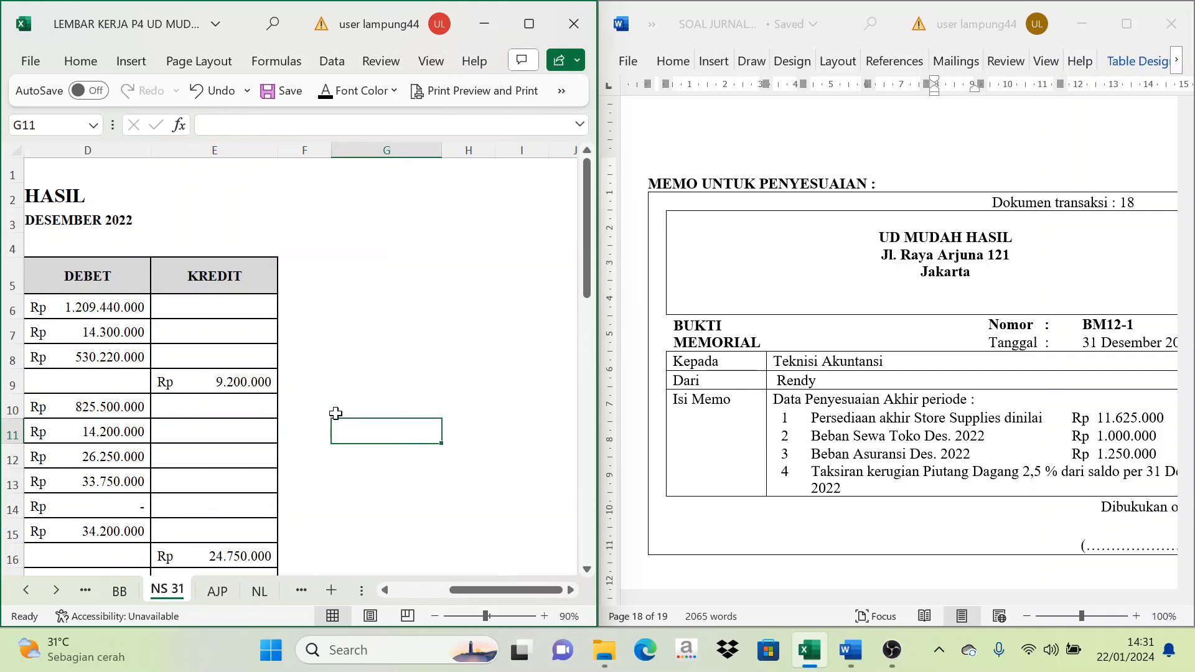
{"action": "type", "text": "="}
{"action": "left_click", "coordinate": [110, 436]}
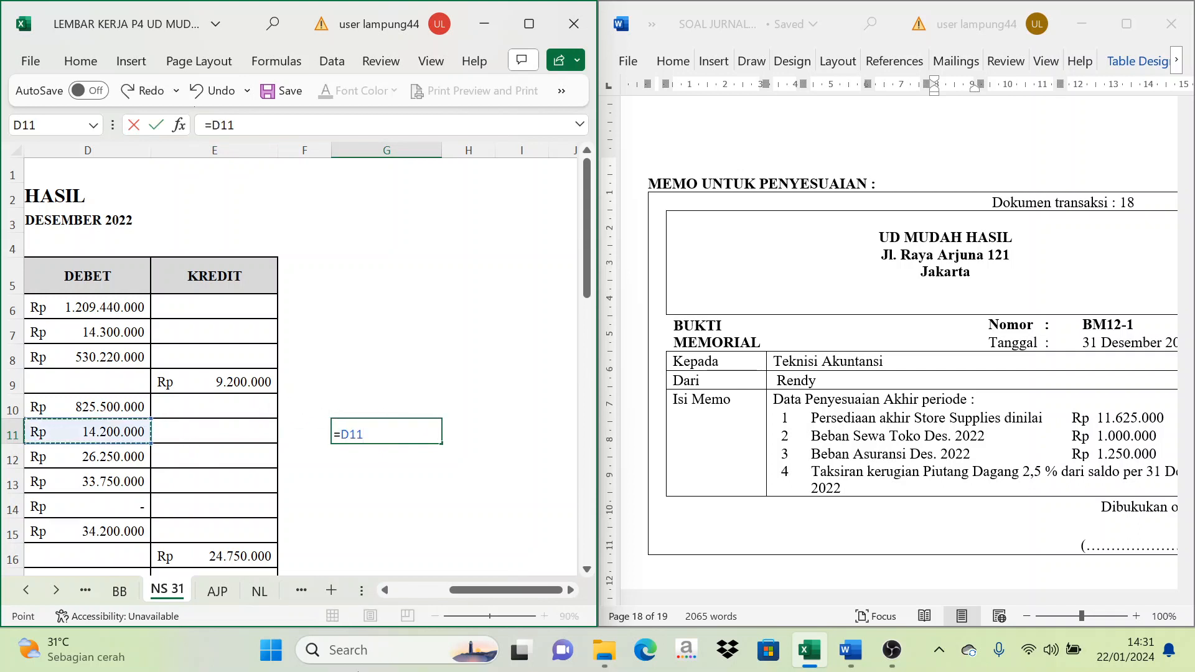
{"action": "type", "text": "-"}
{"action": "type", "text": "11625000"}
{"action": "key", "text": "Return"}
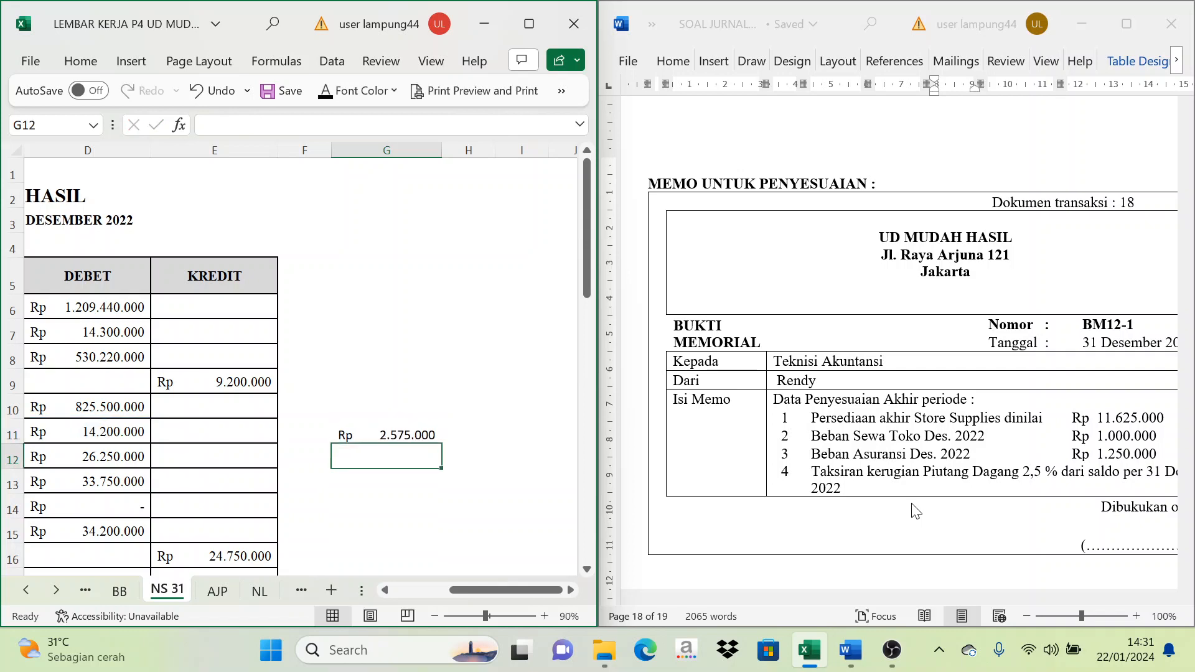
{"action": "mouse_move", "coordinate": [534, 592]}
{"action": "left_mouse_down"}
{"action": "mouse_move", "coordinate": [496, 594]}
{"action": "mouse_move", "coordinate": [539, 599]}
{"action": "left_mouse_up"}
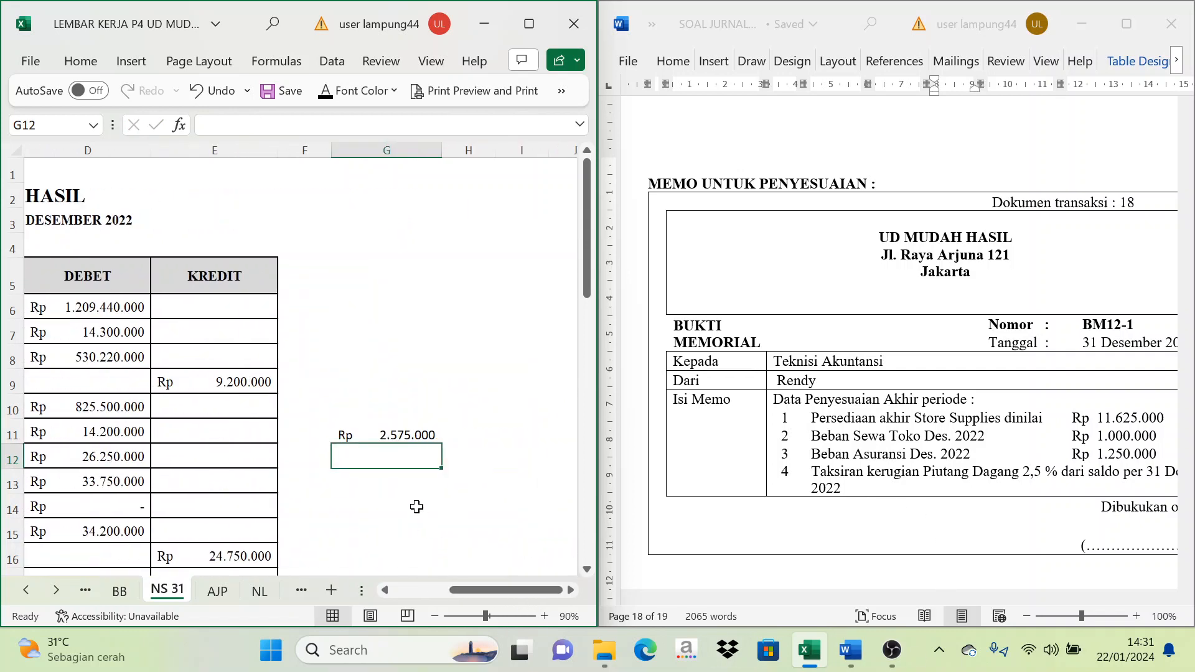
{"action": "left_click", "coordinate": [411, 435]}
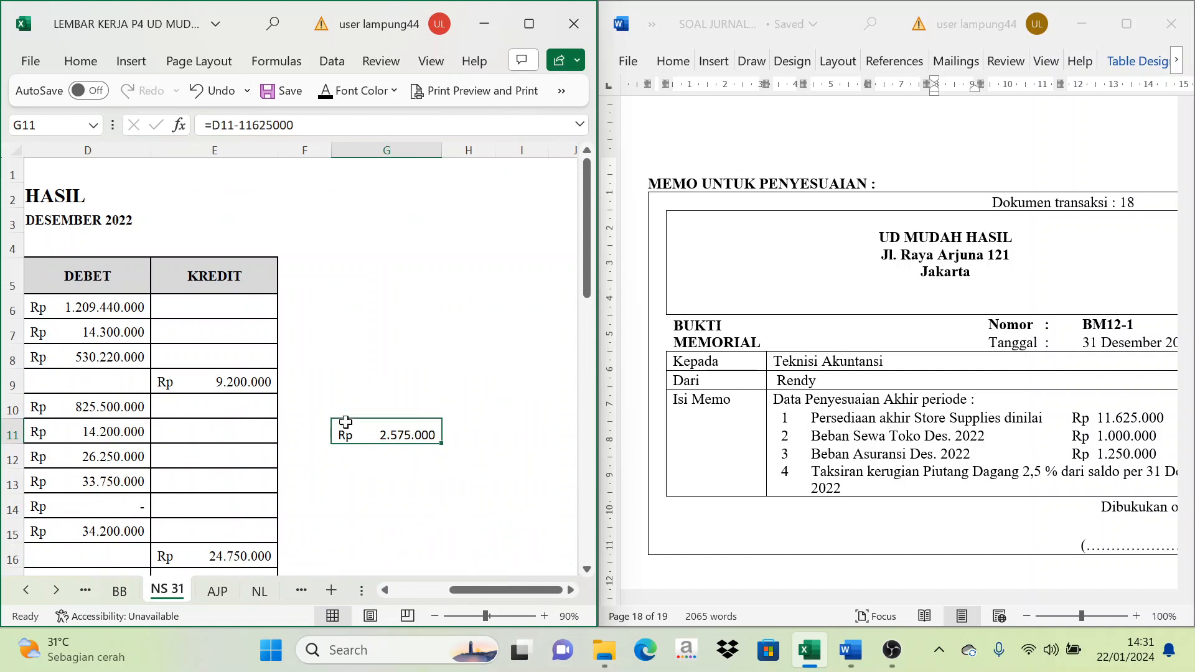
On the AJP sheet, reveal the hidden date 31 and account names Store Supplies Expenses and Store Supplies with a black font colour
{"action": "left_click", "coordinate": [221, 593]}
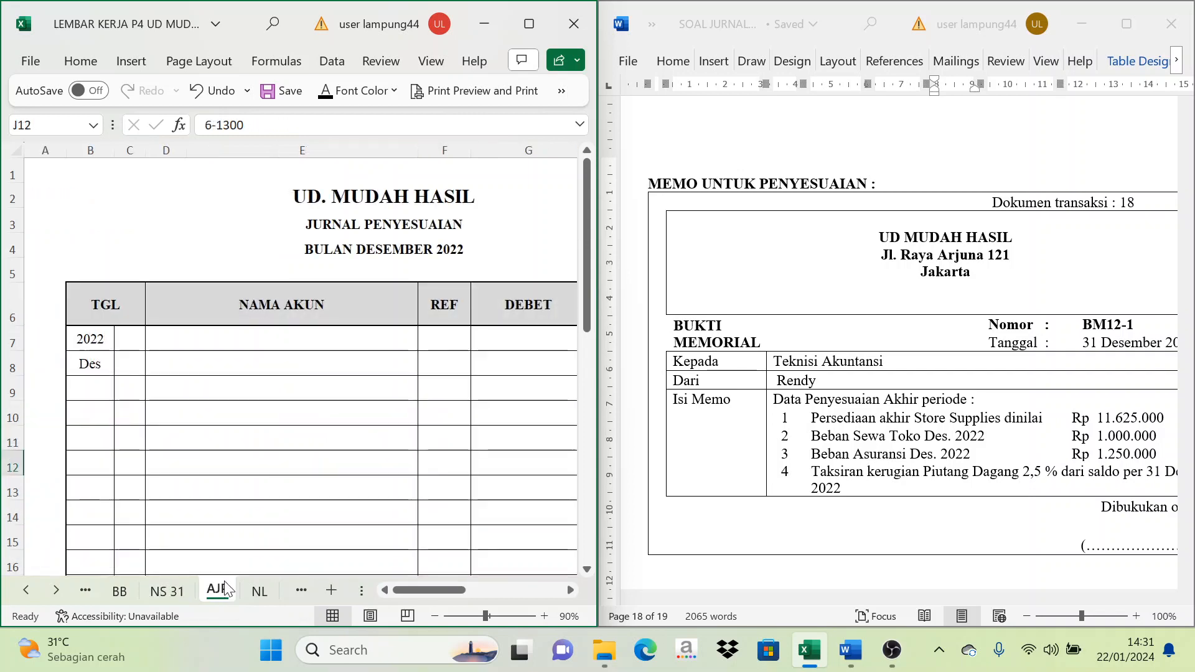
{"action": "left_click", "coordinate": [129, 339]}
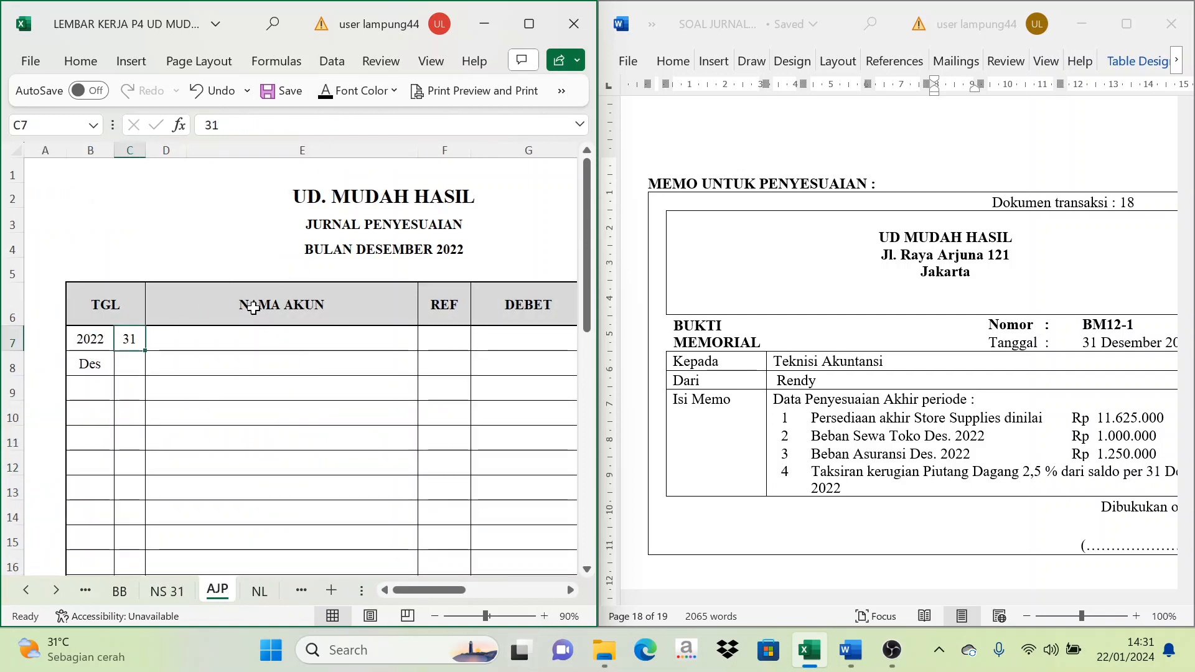
{"action": "left_click", "coordinate": [161, 343]}
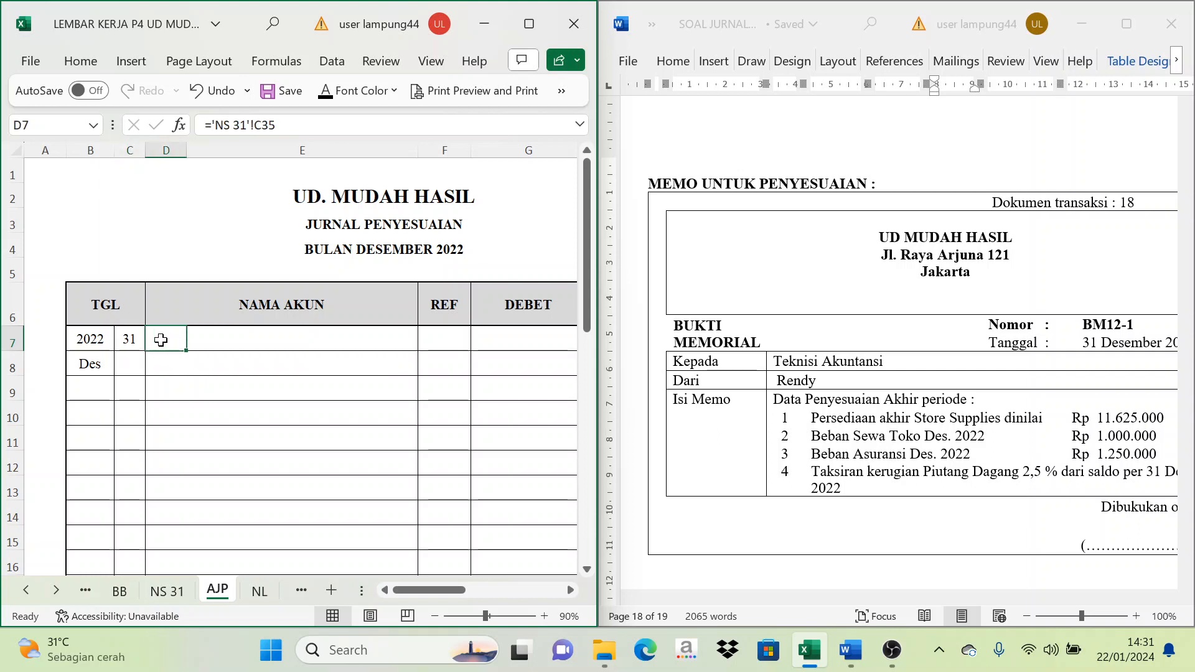
{"action": "left_click_drag", "start_coordinate": [166, 342], "coordinate": [231, 353]}
{"action": "type", "text": "Store Supplies Expenses\t \tStore Supplies"}
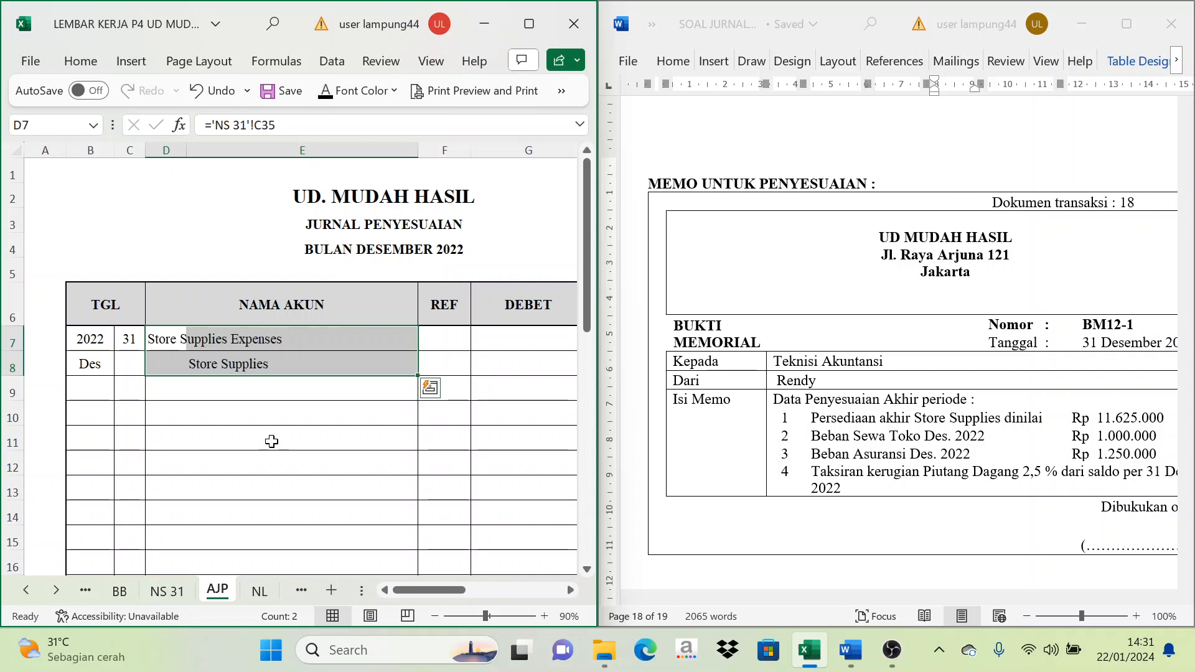
Reveal the hidden REF codes 6-1200 and 1-1600 of the Store Supplies entry with a black font colour
{"action": "left_click", "coordinate": [444, 341]}
{"action": "key", "text": "ctrl+v"}
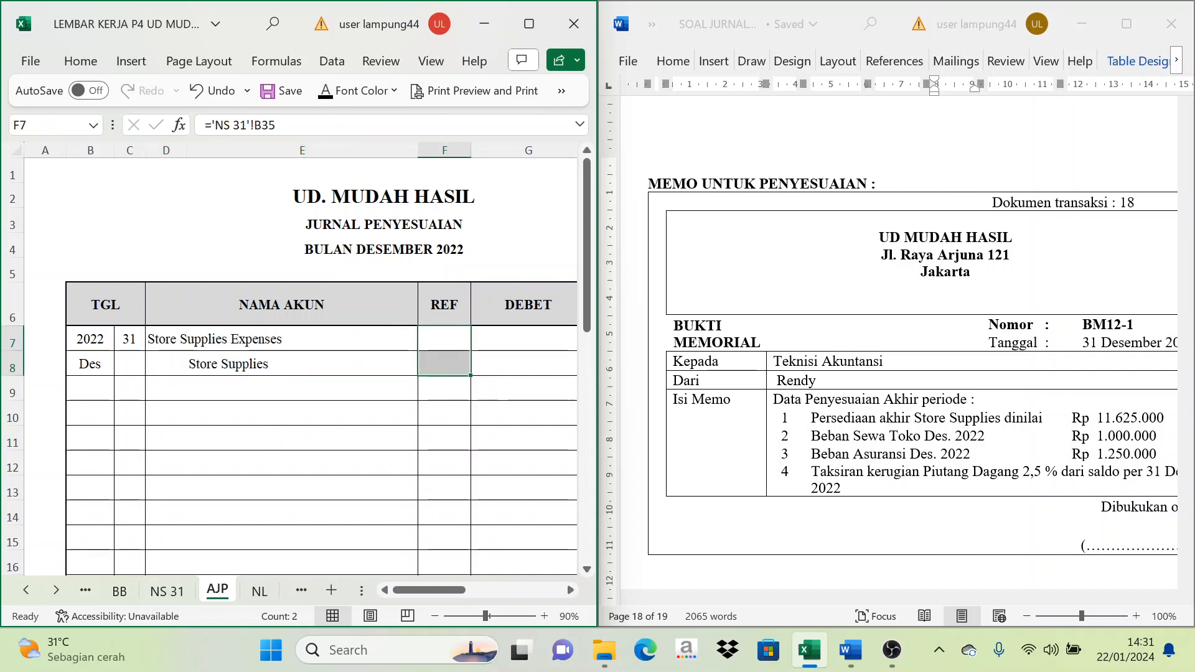
{"action": "left_click_drag", "start_coordinate": [439, 588], "coordinate": [451, 589]}
Compare the debit formula of the Store Supplies entry with the calculation in G11 and the balance in D11 of NS 31
{"action": "left_click", "coordinate": [477, 336]}
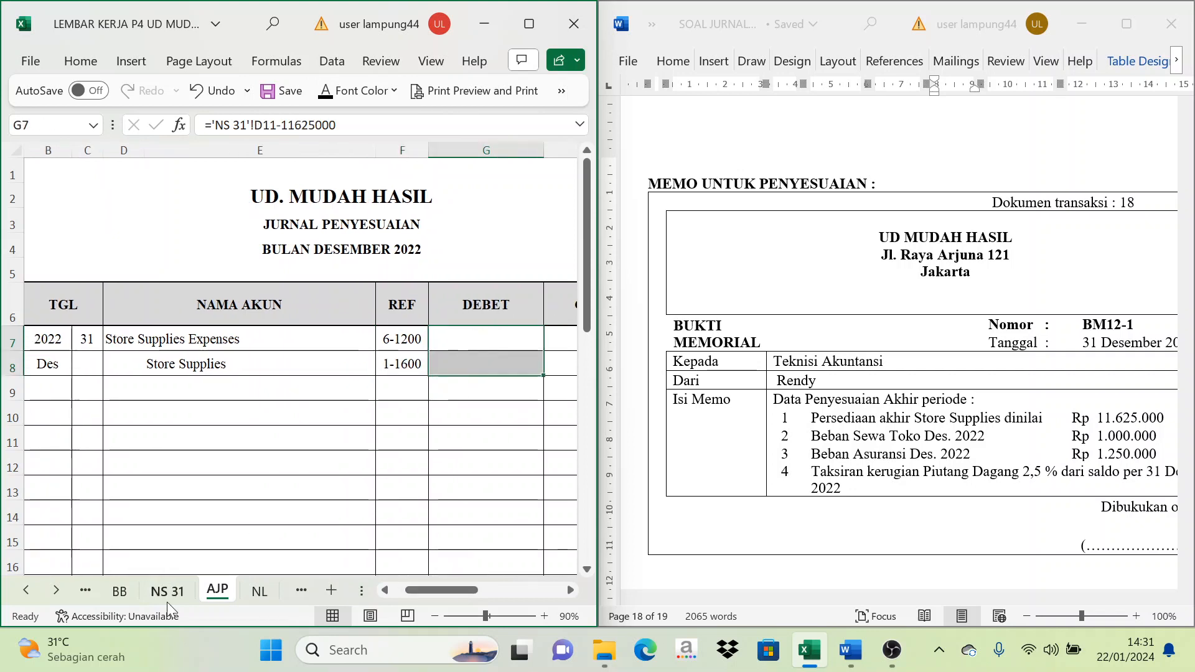
{"action": "left_click", "coordinate": [168, 590]}
{"action": "left_click", "coordinate": [373, 414]}
{"action": "left_click", "coordinate": [395, 432]}
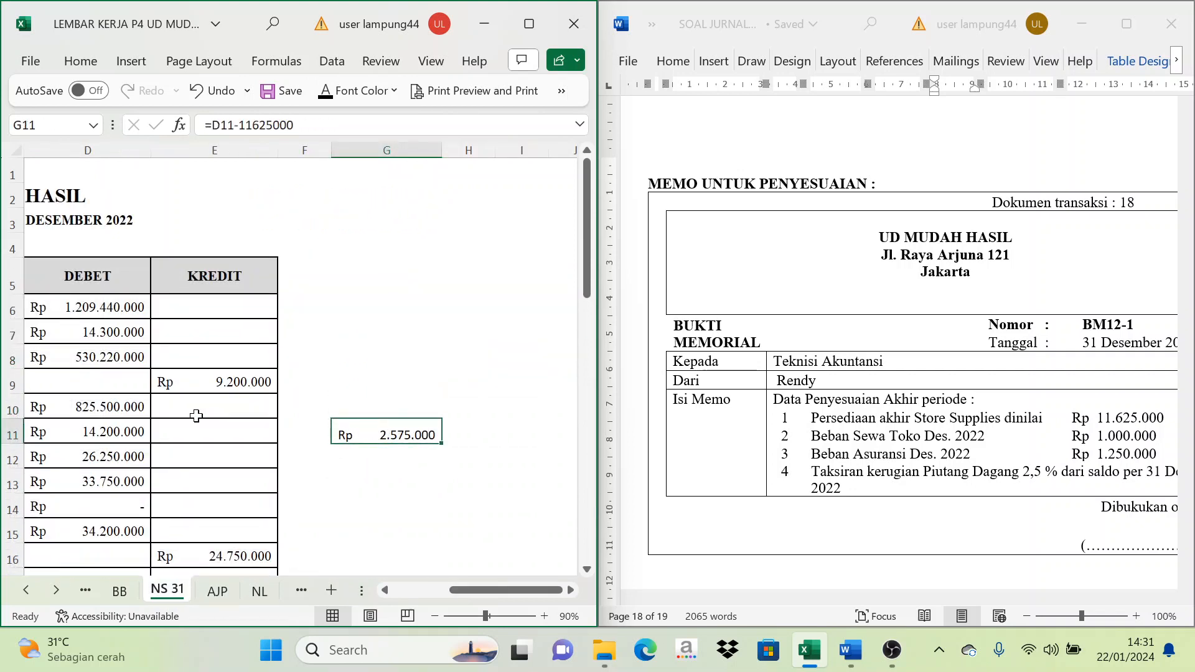
{"action": "left_click", "coordinate": [116, 431]}
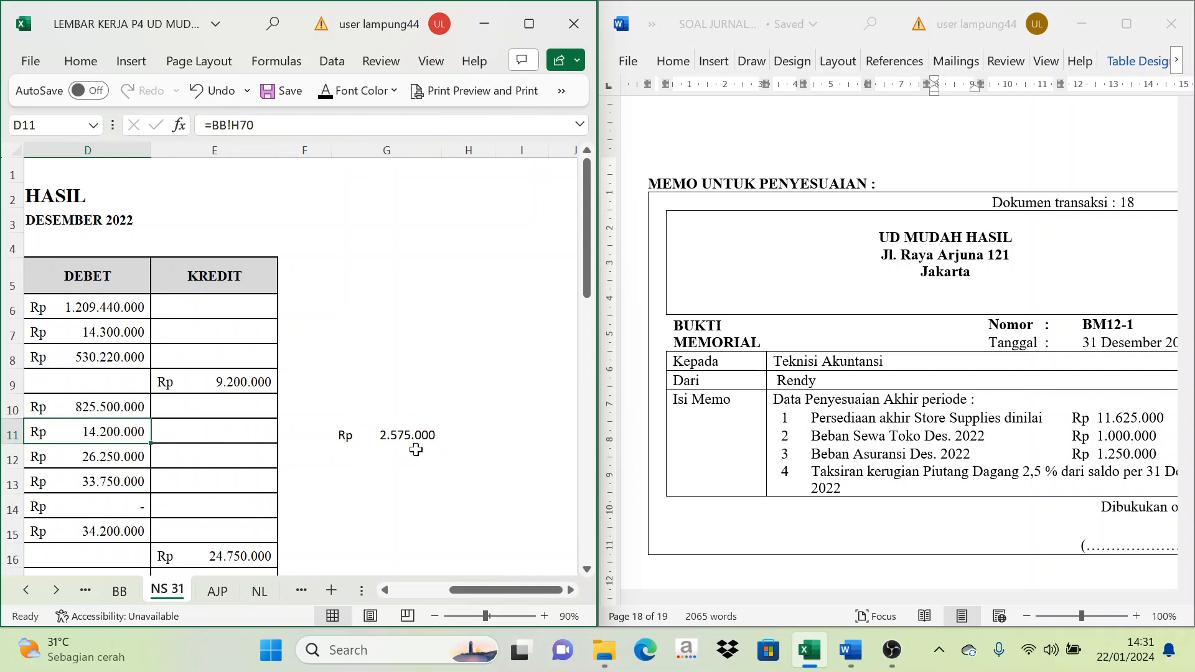
On the AJP sheet, reveal the hidden 2.575.000 debit and credit amounts of the Store Supplies entry with a black font colour
{"action": "left_click", "coordinate": [218, 591]}
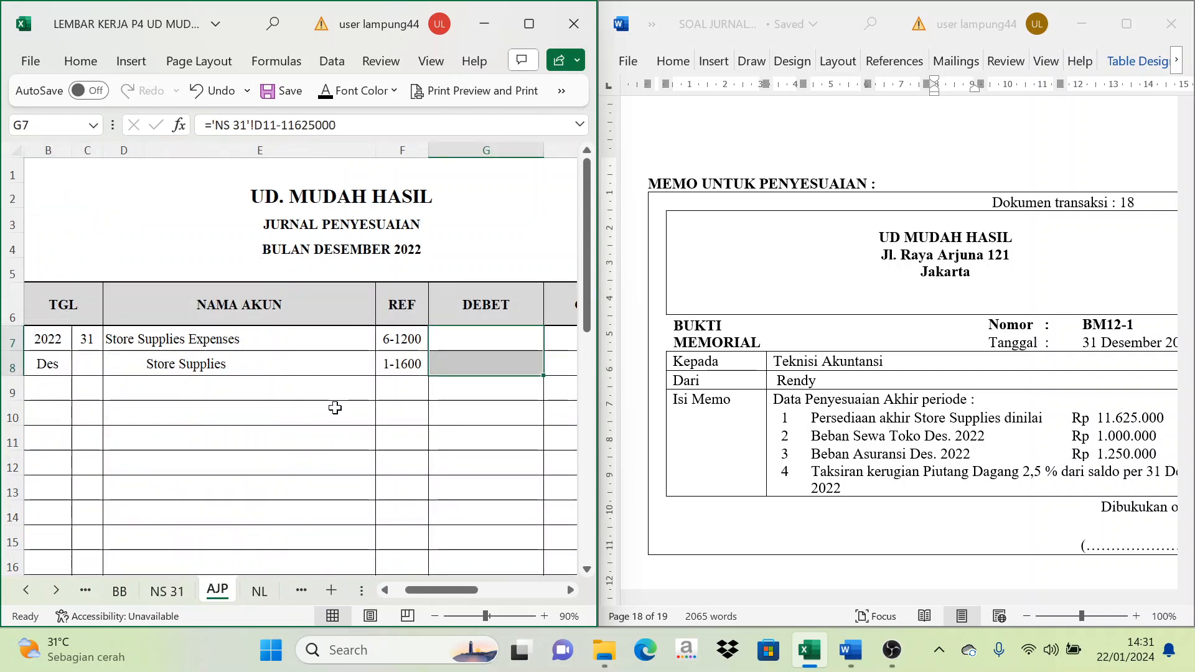
{"action": "left_click_drag", "start_coordinate": [493, 347], "coordinate": [552, 353]}
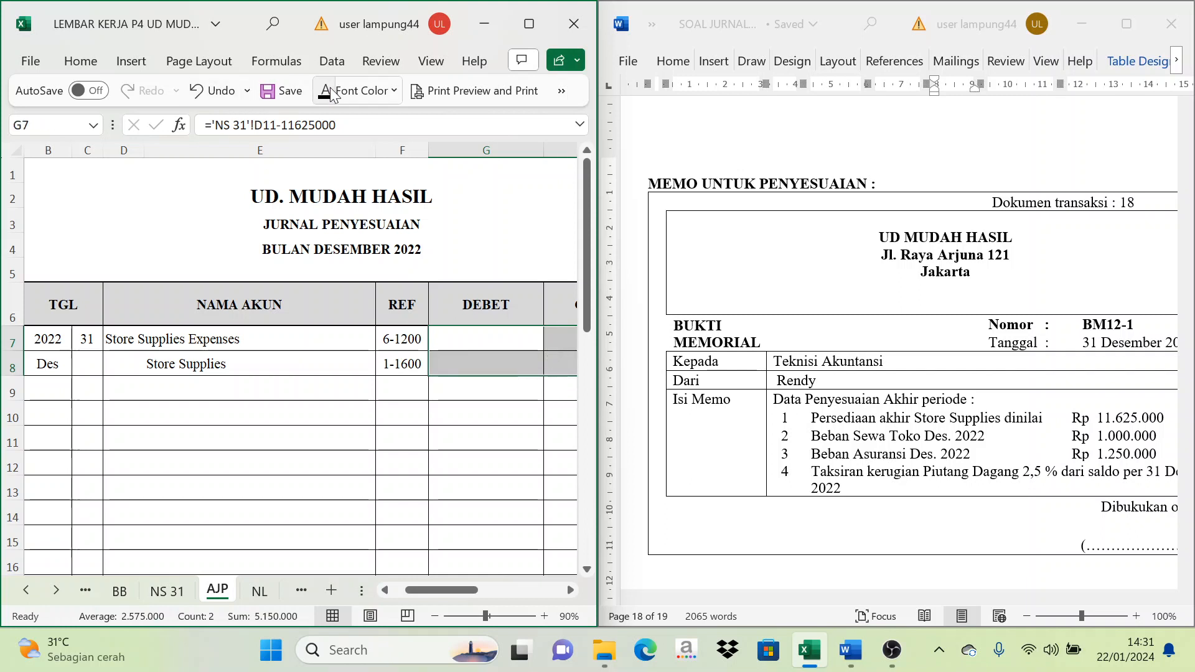
{"action": "left_click", "coordinate": [486, 437]}
{"action": "mouse_move", "coordinate": [449, 596]}
{"action": "left_mouse_down"}
{"action": "mouse_move", "coordinate": [488, 590]}
{"action": "mouse_move", "coordinate": [429, 595]}
{"action": "left_mouse_up"}
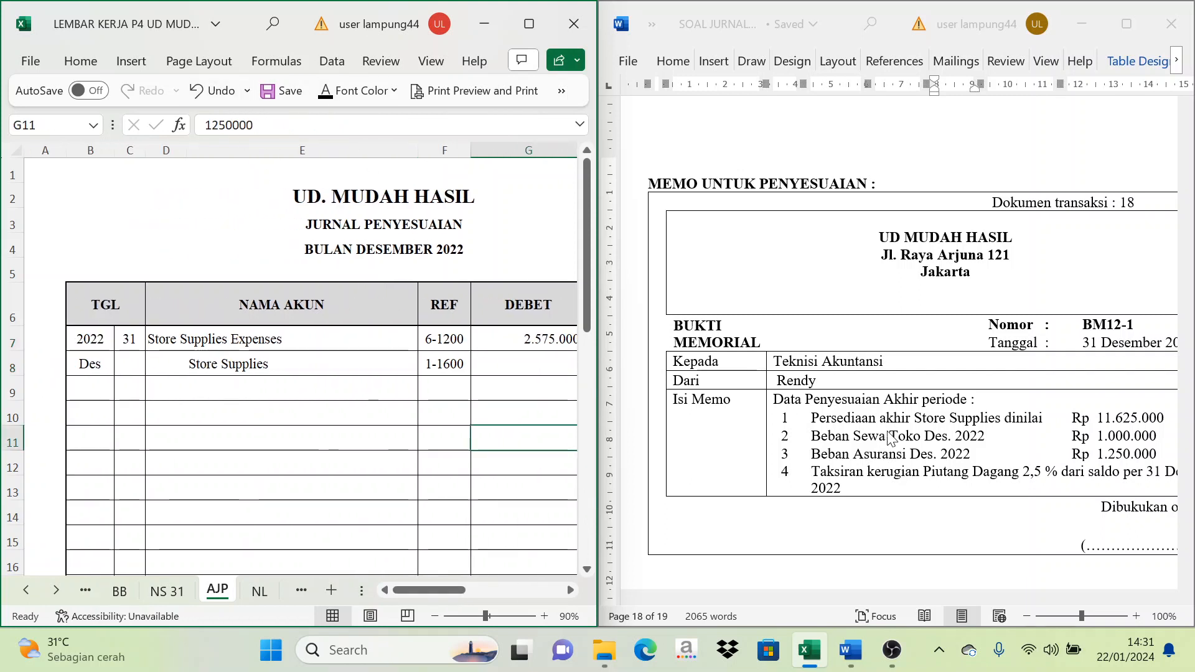
Reveal the hidden account names Rent Expense in D9 and Prepaid Tax in E10 with a black font colour for memo item 2
{"action": "scroll", "coordinate": [855, 431], "scroll_direction": "down", "scroll_amount": 3}
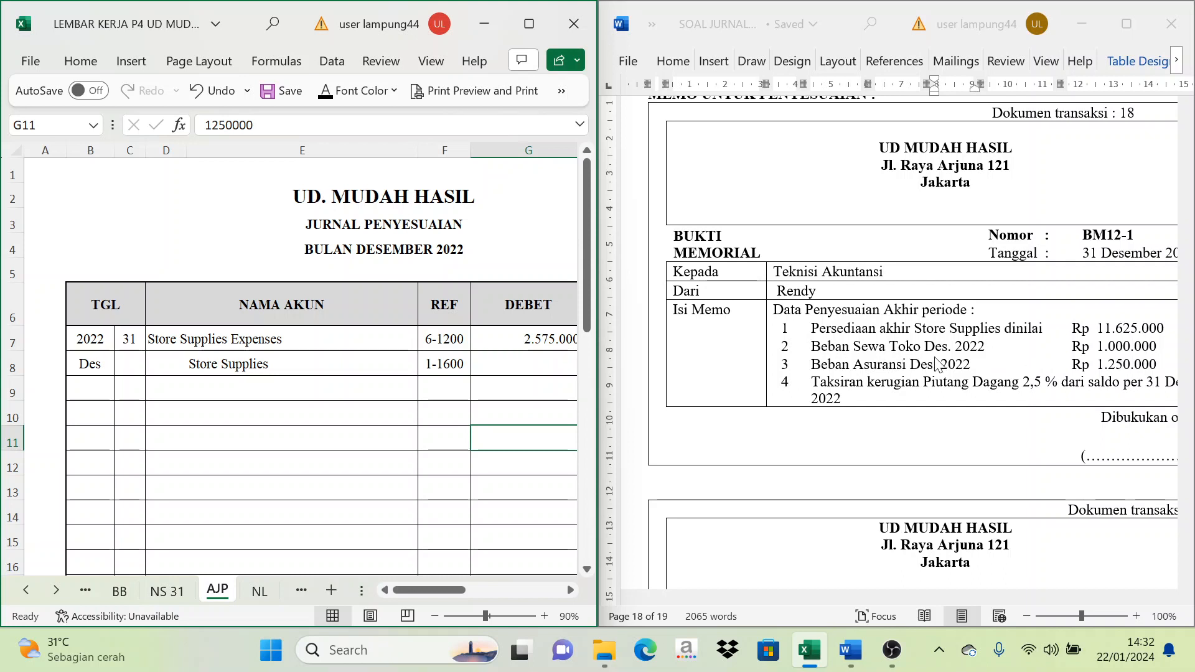
{"action": "left_click", "coordinate": [171, 393]}
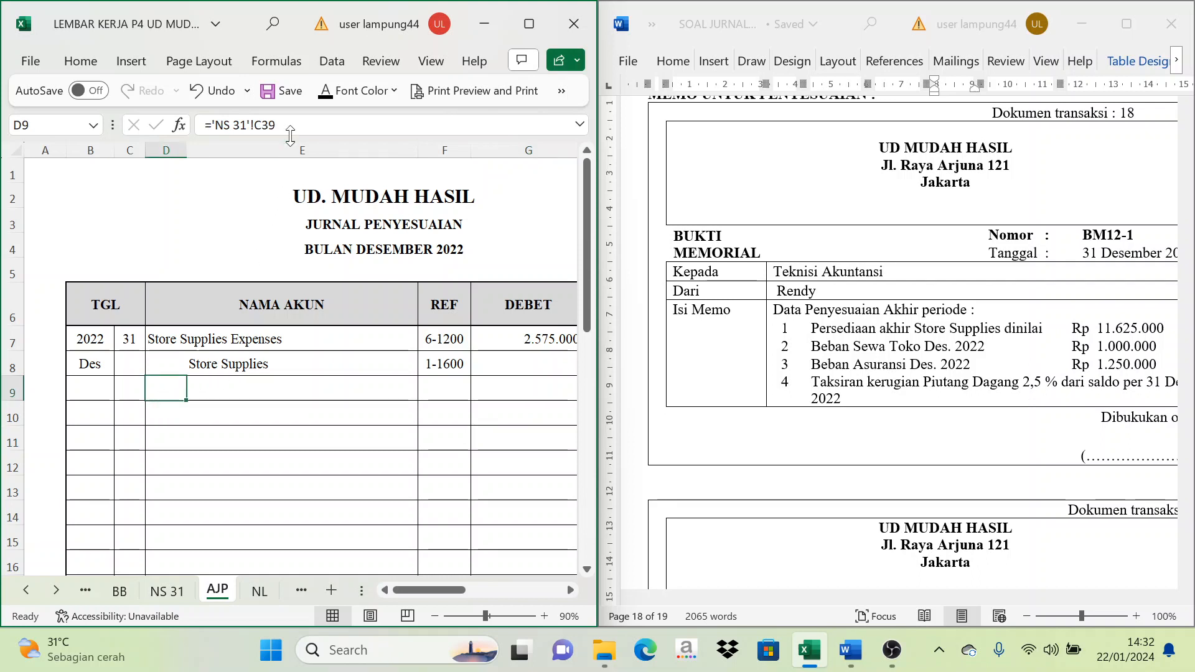
{"action": "left_click", "coordinate": [326, 91]}
{"action": "left_click", "coordinate": [208, 422]}
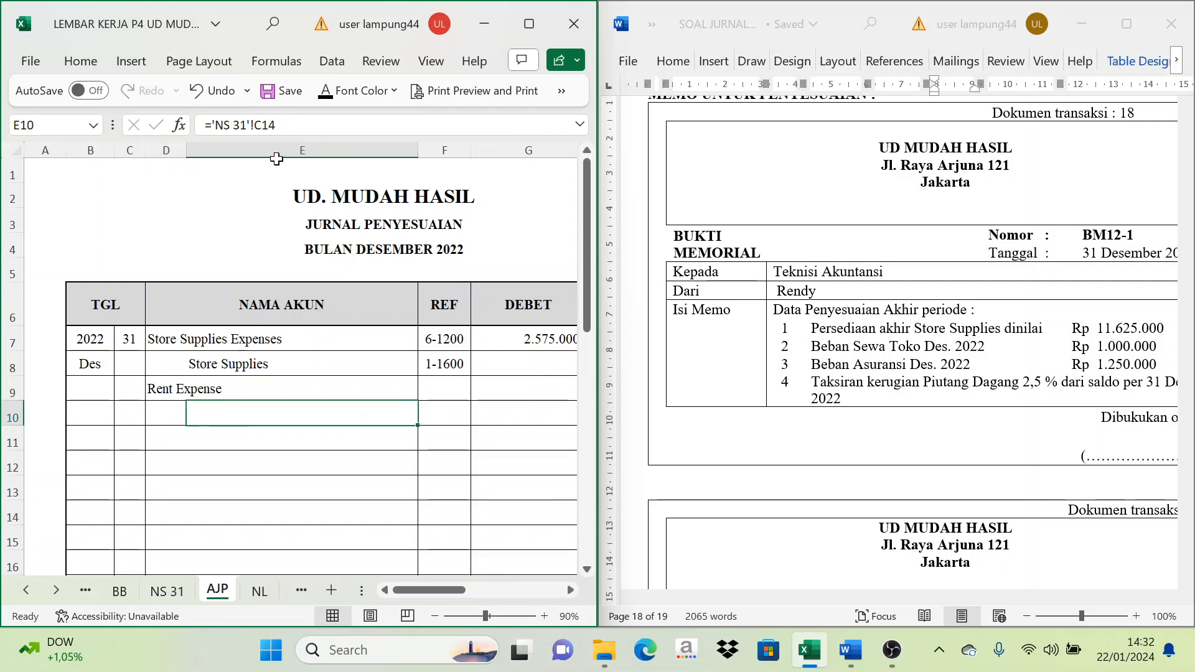
{"action": "left_click", "coordinate": [326, 92]}
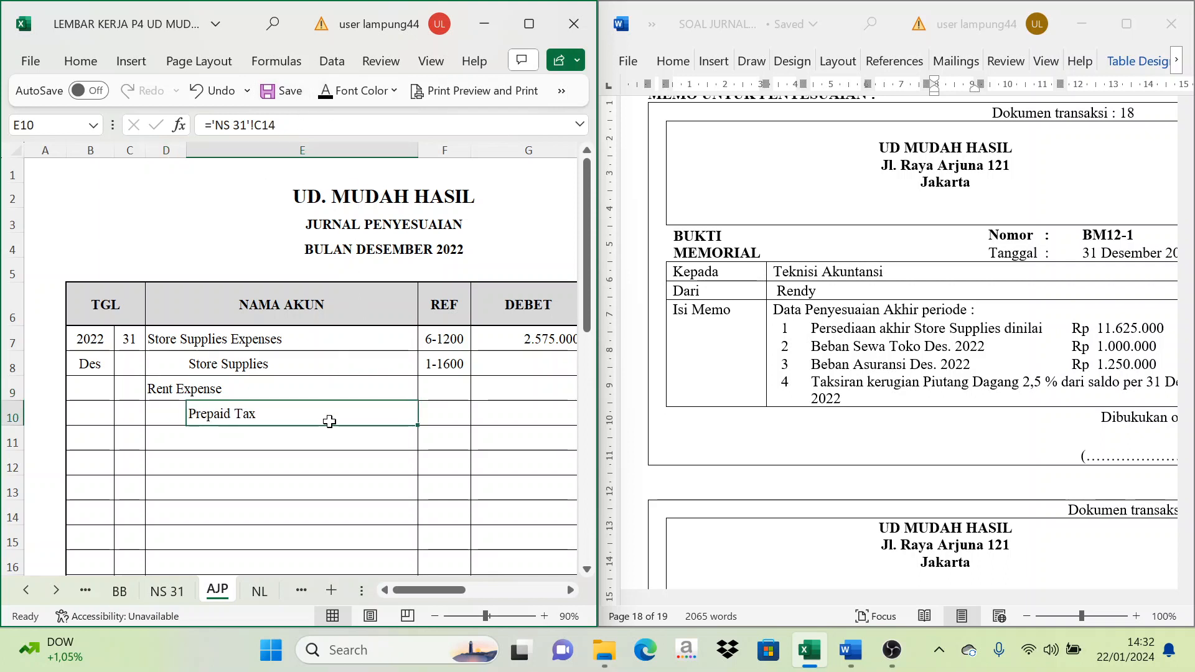
Replace the formula in E10 with ='NS 31'!C13 so the credited account of the rent entry is Prepaid Rent
{"action": "double_click", "coordinate": [288, 414]}
{"action": "key", "text": "BackSpace"}
{"action": "key", "text": "BackSpace"}
{"action": "key", "text": "BackSpace"}
{"action": "key", "text": "BackSpace"}
{"action": "key", "text": "BackSpace"}
{"action": "key", "text": "BackSpace"}
{"action": "key", "text": "BackSpace"}
{"action": "key", "text": "BackSpace"}
{"action": "key", "text": "BackSpace"}
{"action": "key", "text": "BackSpace"}
{"action": "key", "text": "BackSpace"}
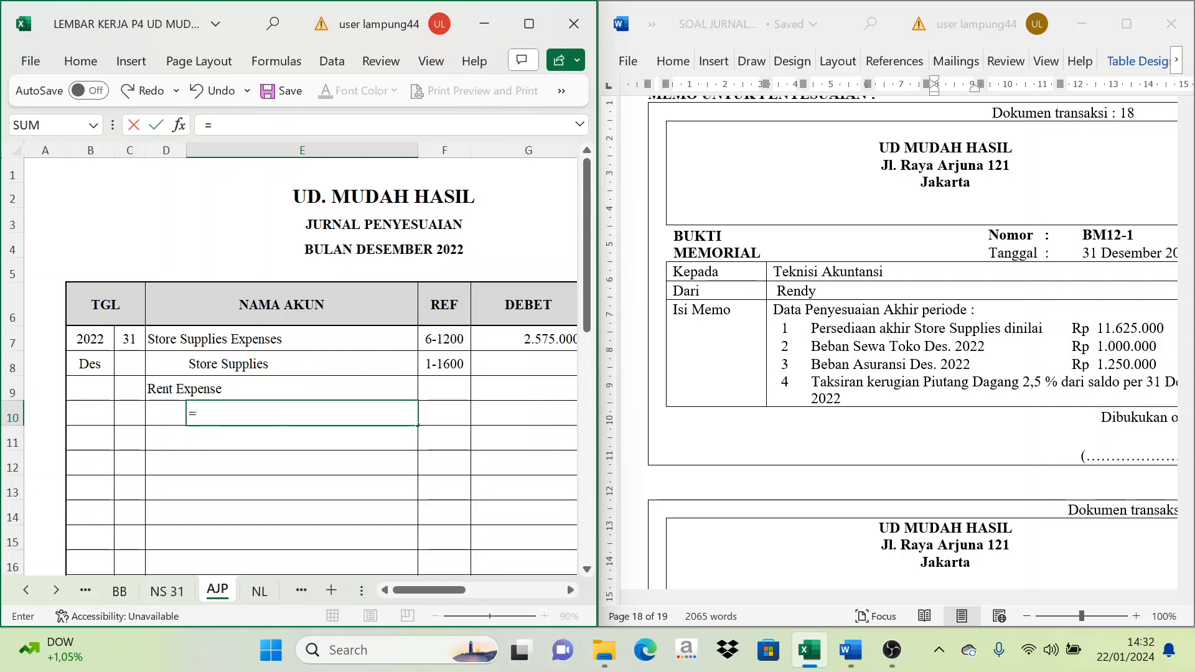
{"action": "left_click", "coordinate": [178, 592]}
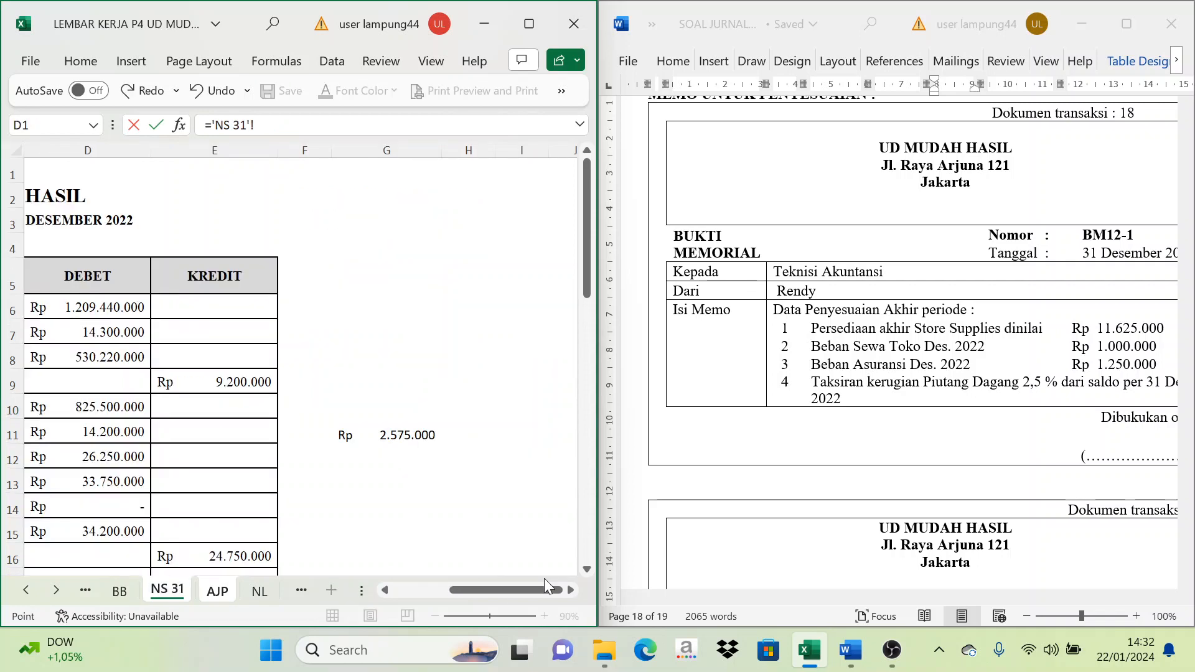
{"action": "left_click_drag", "start_coordinate": [544, 585], "coordinate": [477, 590]}
{"action": "left_click", "coordinate": [387, 485]}
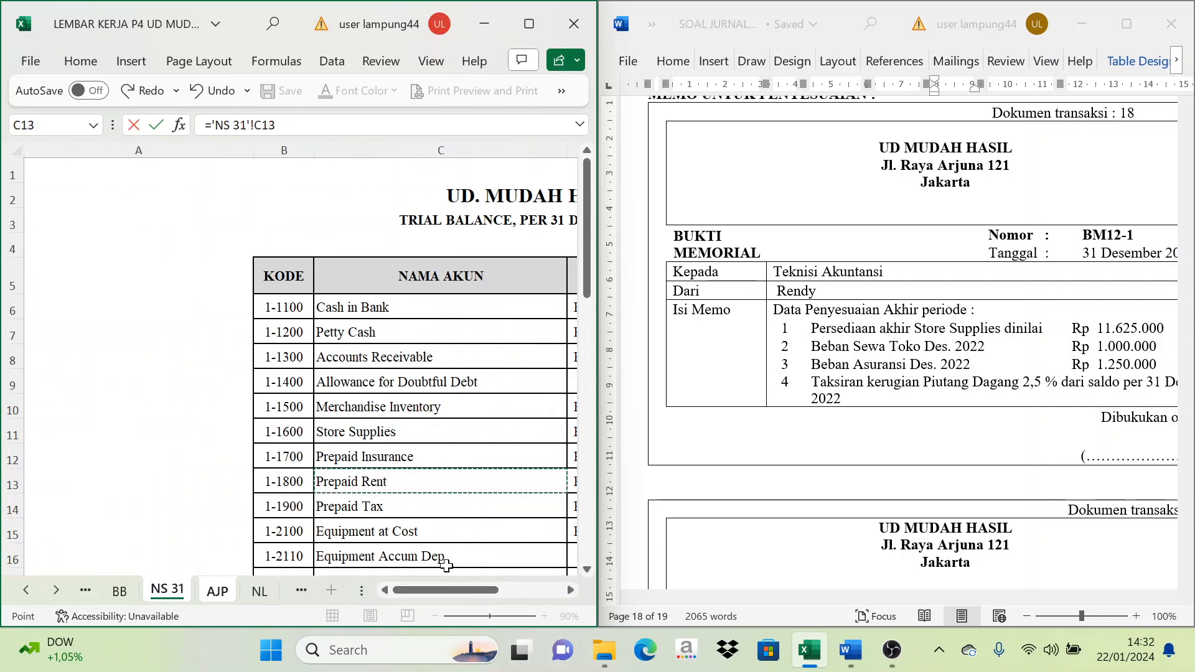
{"action": "key", "text": "Return"}
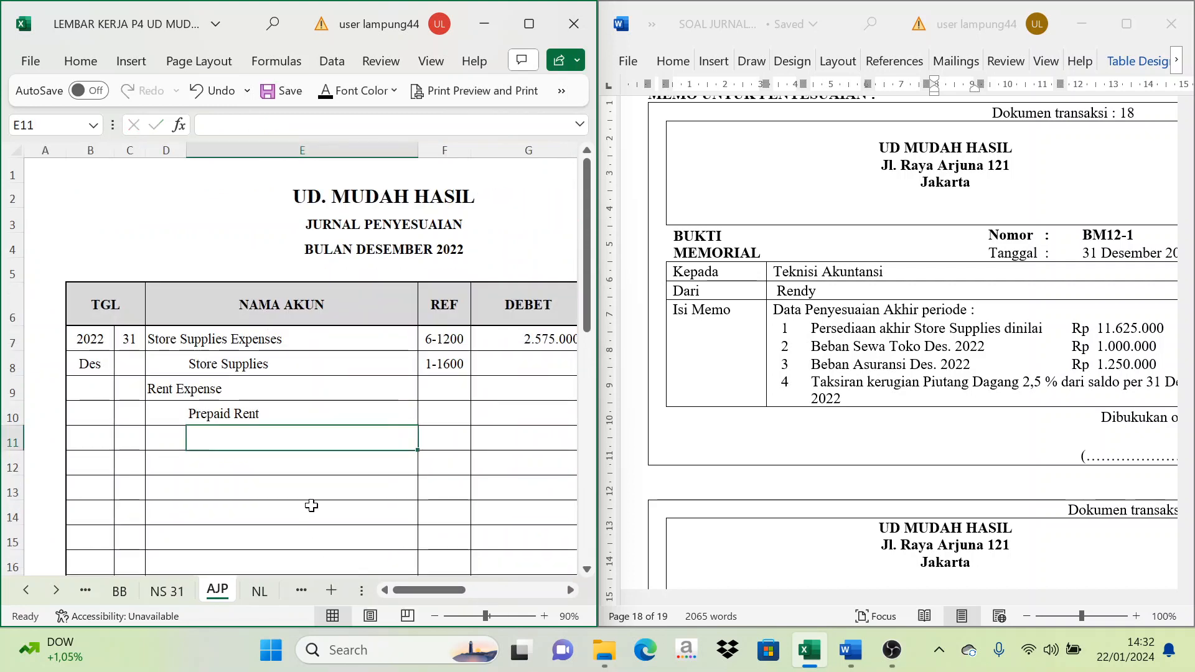
Reveal the rent entry's REF codes 6-1600 and 1-1800 and its 1.000.000 debit and credit amounts with a black font colour
{"action": "left_click_drag", "start_coordinate": [439, 392], "coordinate": [446, 412]}
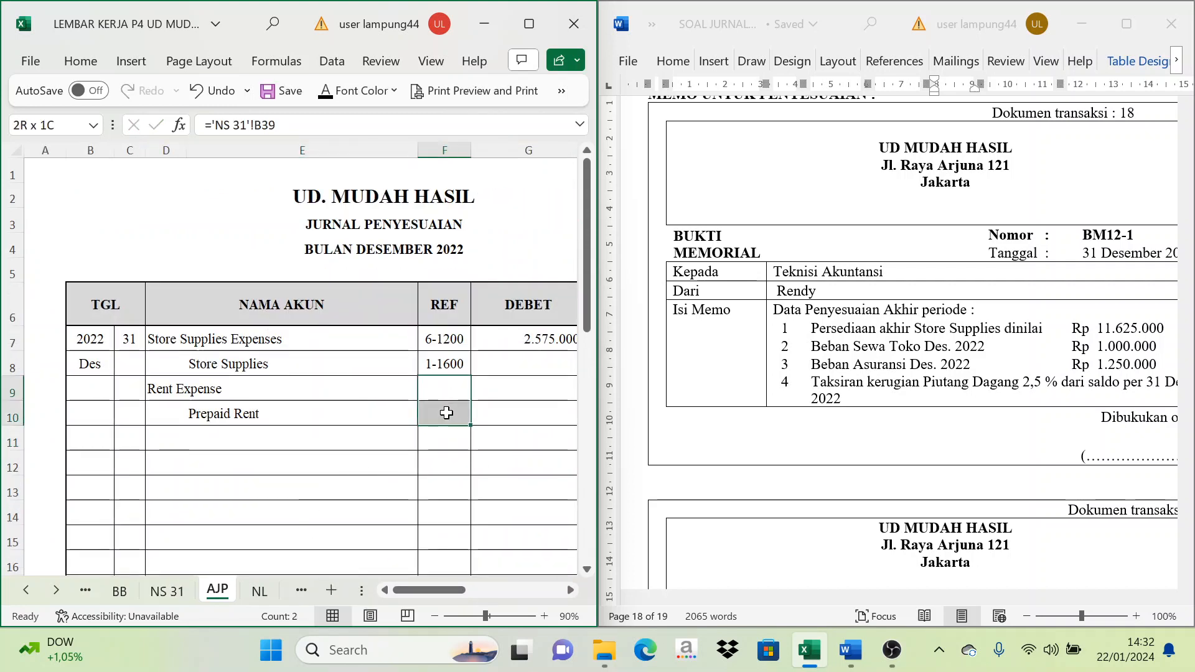
{"action": "key", "text": "ctrl+v"}
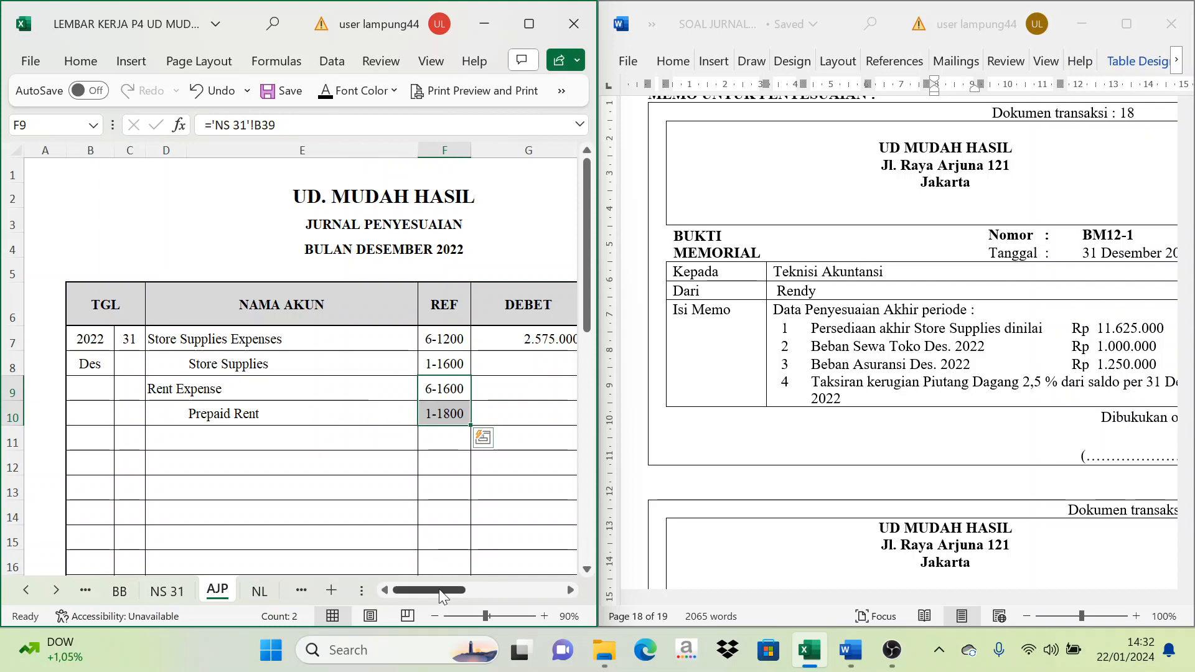
{"action": "left_click_drag", "start_coordinate": [439, 589], "coordinate": [469, 592]}
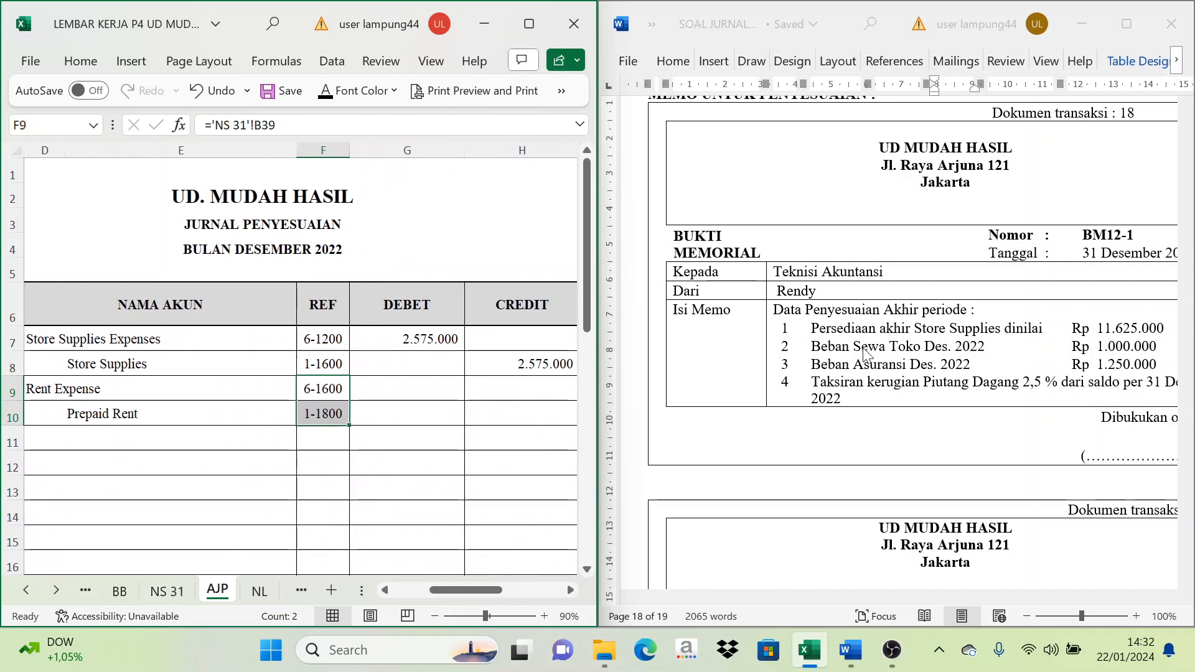
{"action": "left_click_drag", "start_coordinate": [408, 389], "coordinate": [500, 411]}
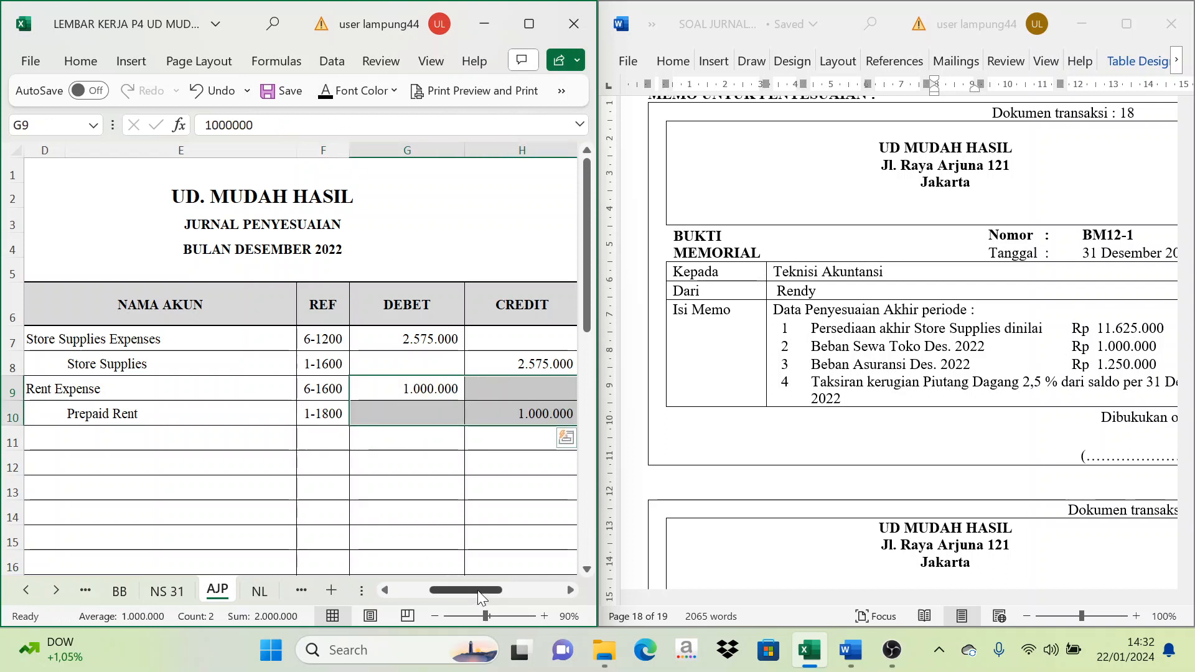
{"action": "left_click_drag", "start_coordinate": [478, 590], "coordinate": [458, 595]}
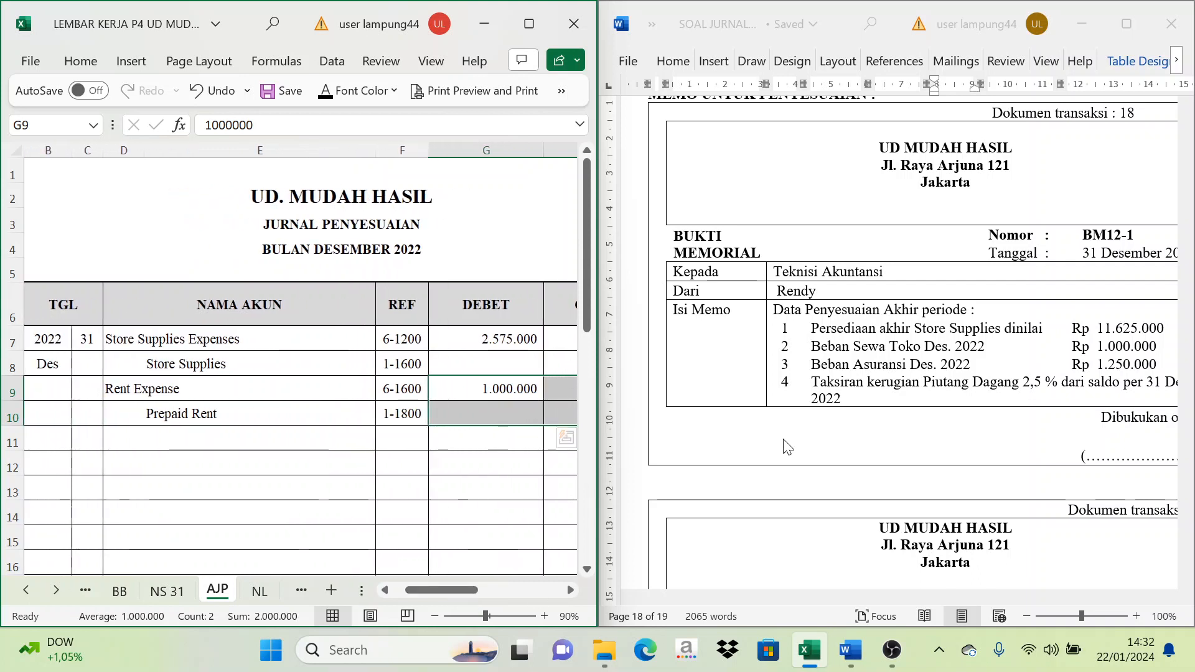
Reveal the account names Insurance Expense and Prepaid Insurance with their REF codes 6-1500 and 1-1700 in rows 11 and 12, using a black font colour
{"action": "left_click", "coordinate": [935, 438]}
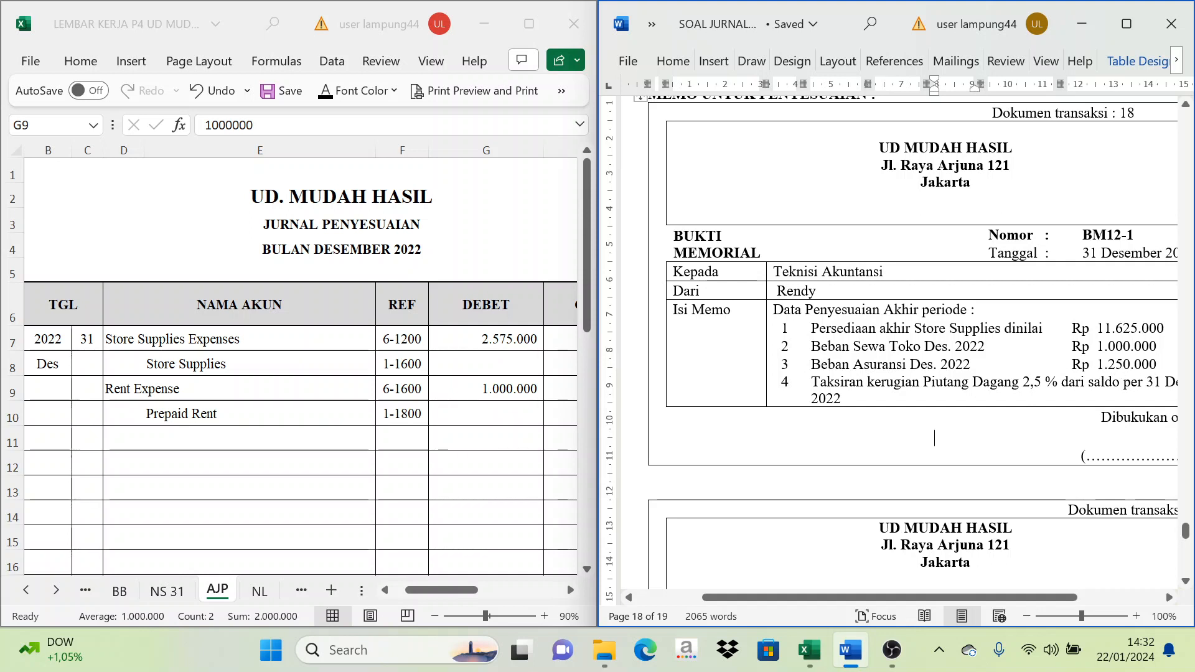
{"action": "left_click", "coordinate": [126, 437]}
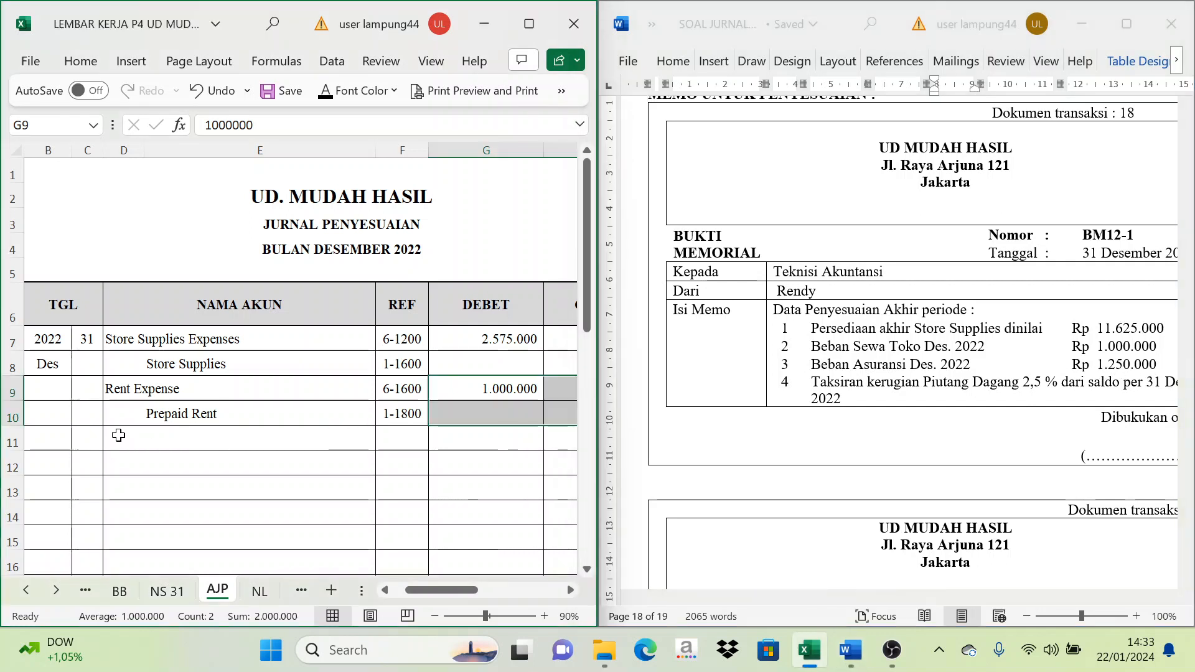
{"action": "left_click_drag", "start_coordinate": [119, 435], "coordinate": [166, 459]}
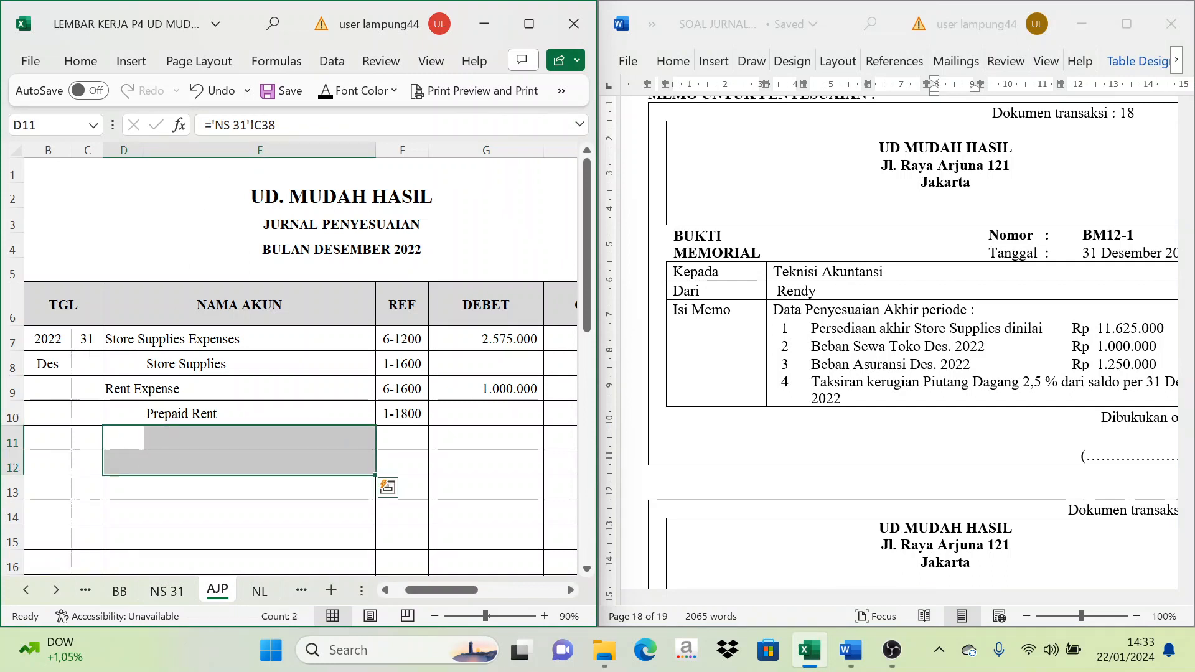
{"action": "left_click", "coordinate": [325, 92]}
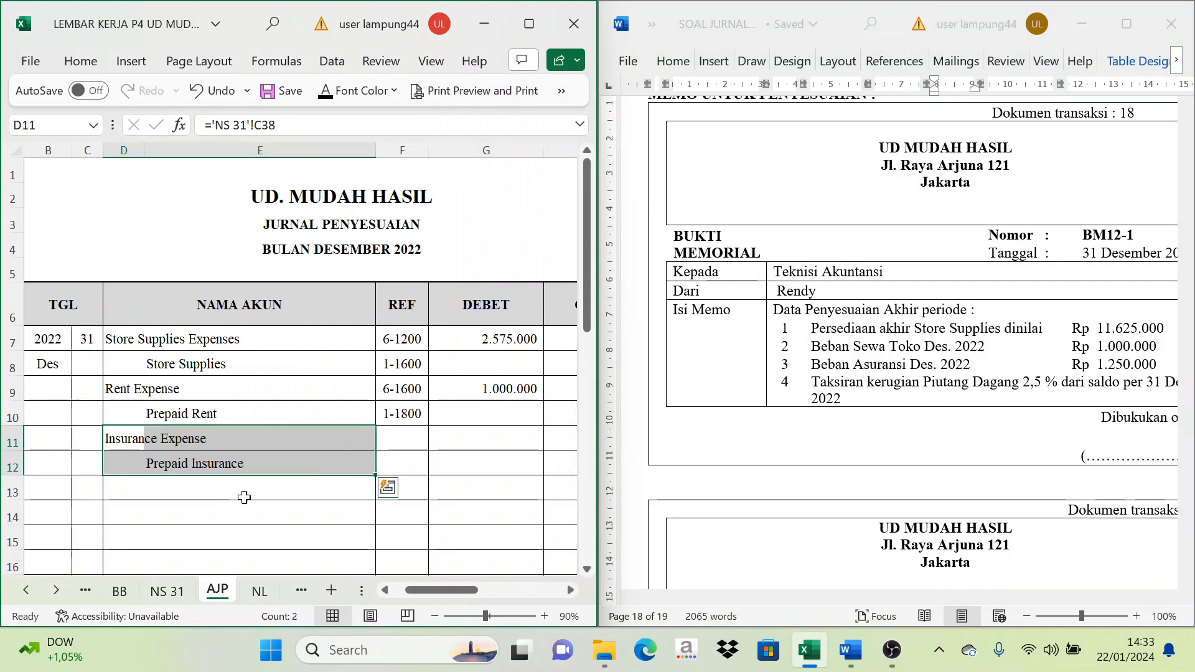
{"action": "left_click_drag", "start_coordinate": [401, 438], "coordinate": [402, 464]}
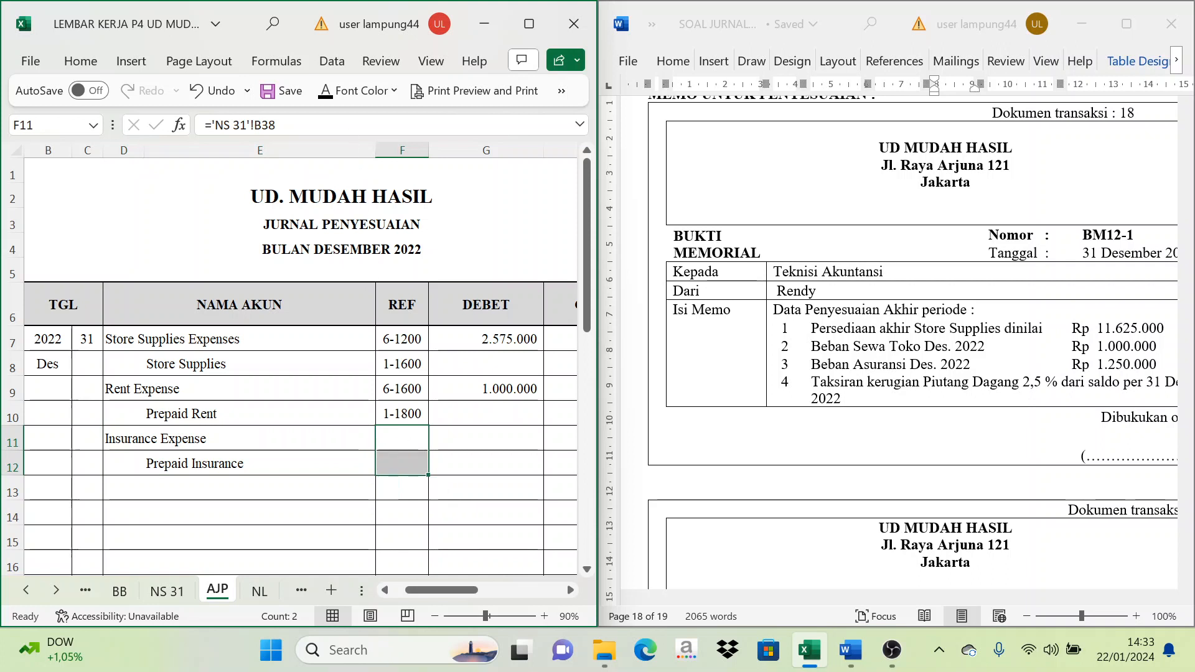
{"action": "left_click", "coordinate": [330, 96]}
Reveal the hidden 1.250.000 debit and credit amounts of the insurance entry in G11:H12 with a black font colour
{"action": "left_click_drag", "start_coordinate": [490, 445], "coordinate": [556, 465]}
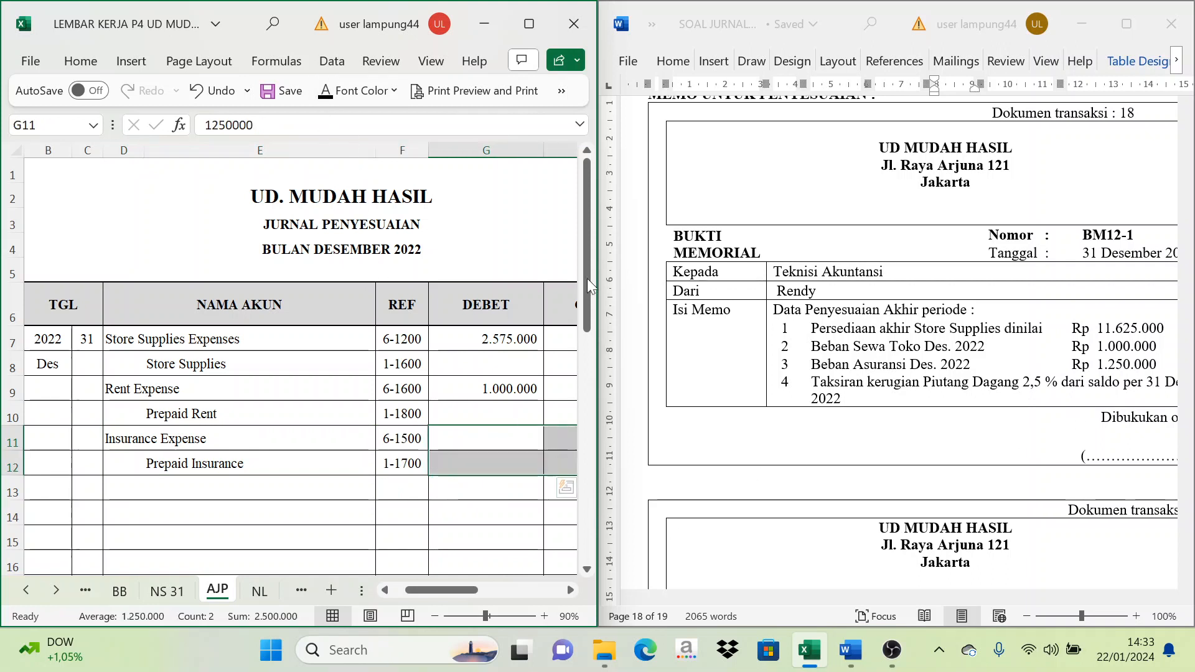
{"action": "left_click", "coordinate": [331, 92]}
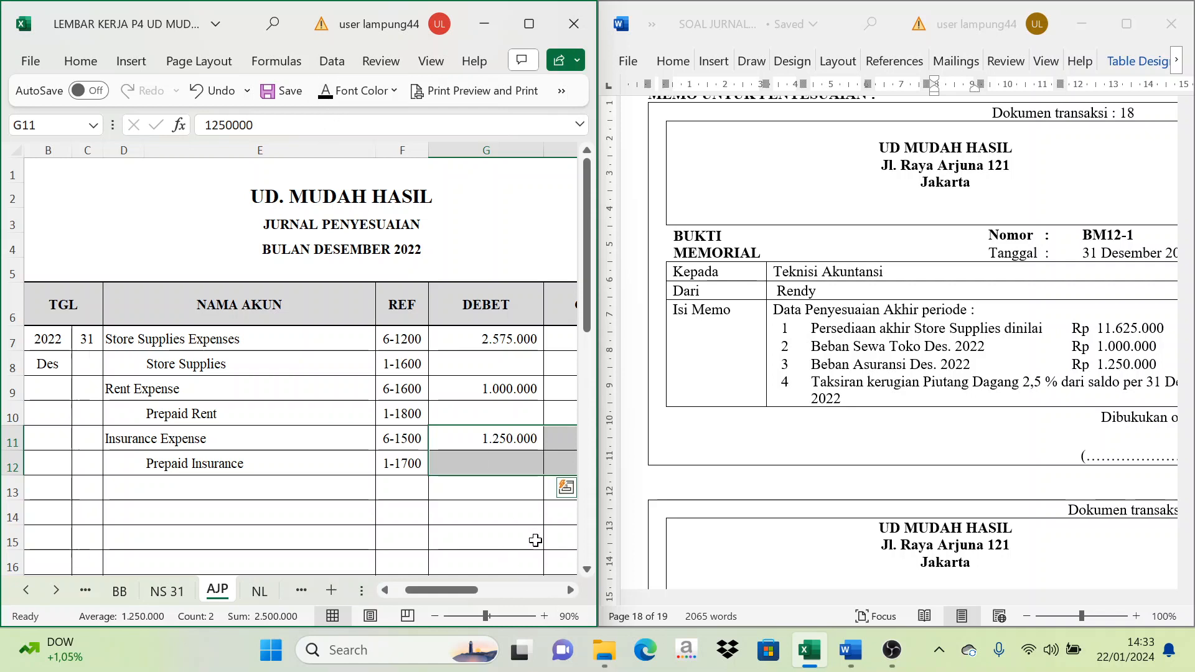
{"action": "left_click_drag", "start_coordinate": [458, 590], "coordinate": [409, 607]}
{"action": "scroll", "coordinate": [401, 451], "scroll_direction": "down", "scroll_amount": 2}
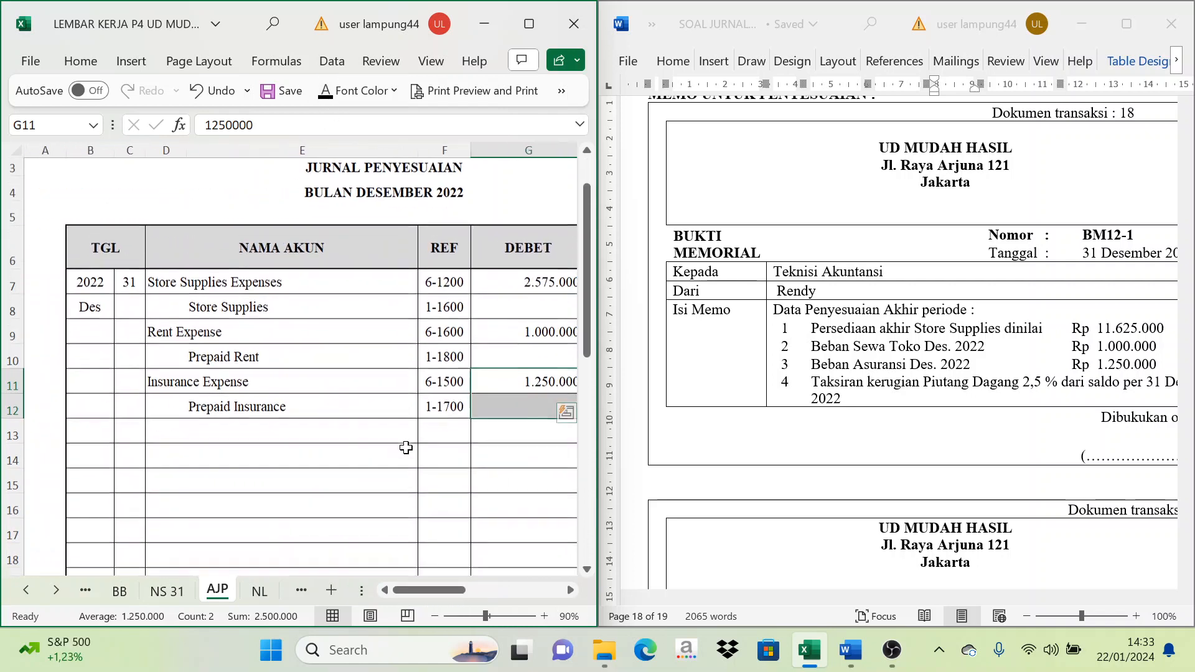
{"action": "scroll", "coordinate": [181, 323], "scroll_direction": "up", "scroll_amount": 2}
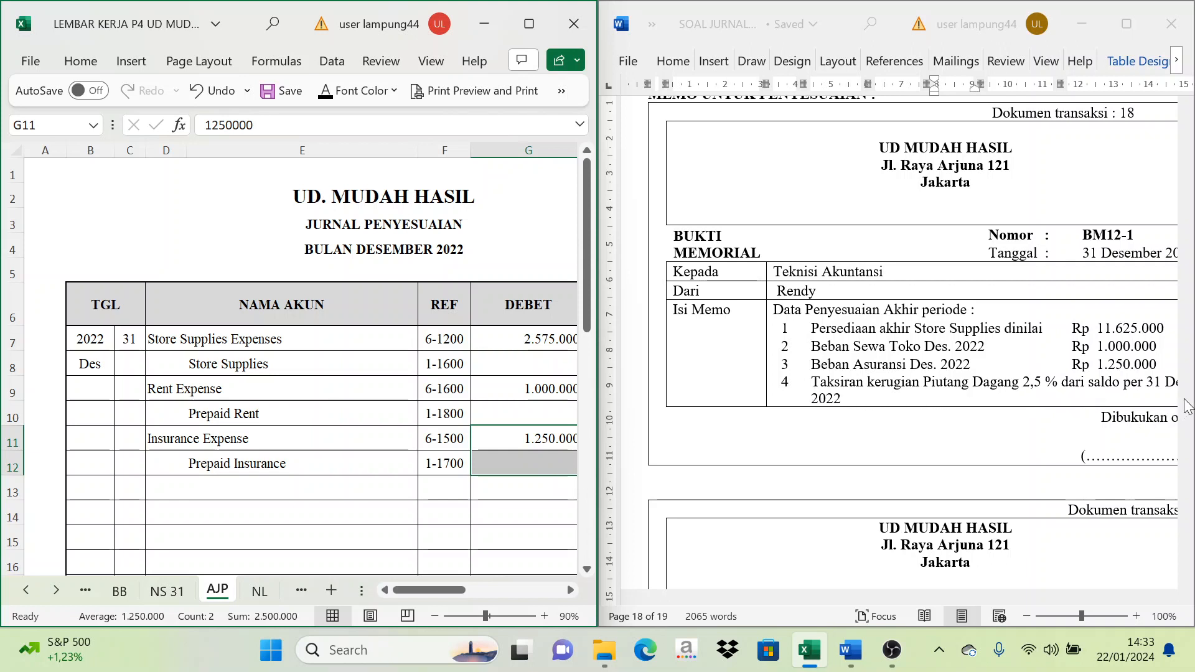
On the NS 31 trial balance, calculate the memo's 2,5% bad debt estimate on Accounts Receivable in G8 with =2,5%*D8
{"action": "left_click", "coordinate": [960, 596]}
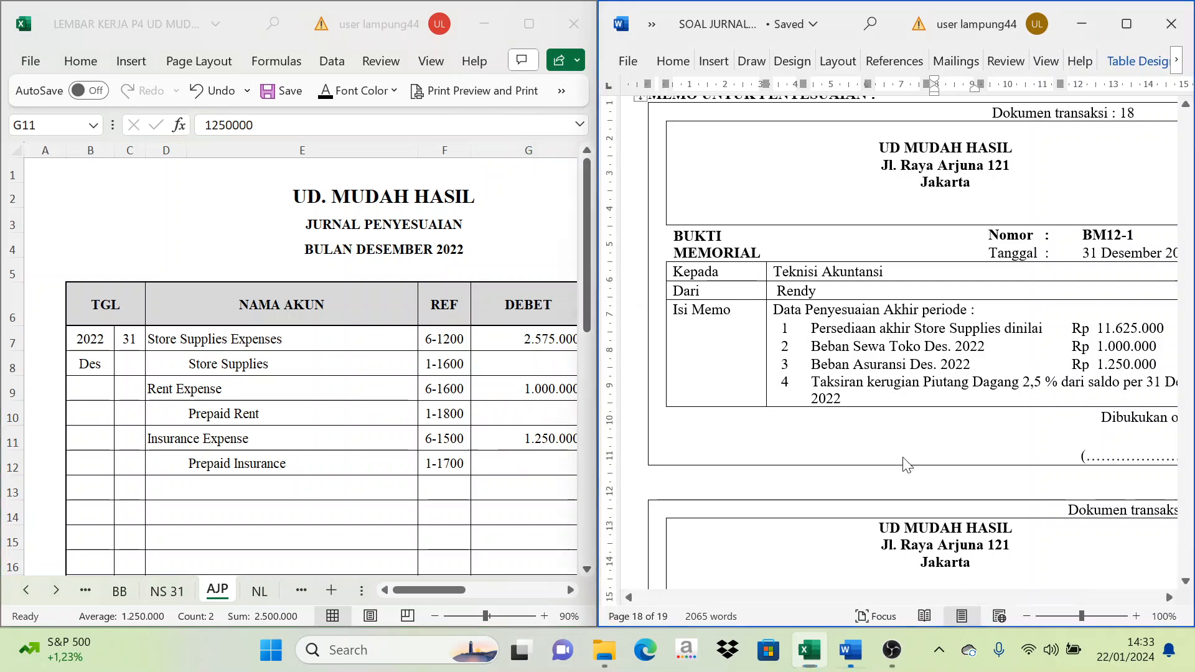
{"action": "left_click_drag", "start_coordinate": [949, 596], "coordinate": [990, 599]}
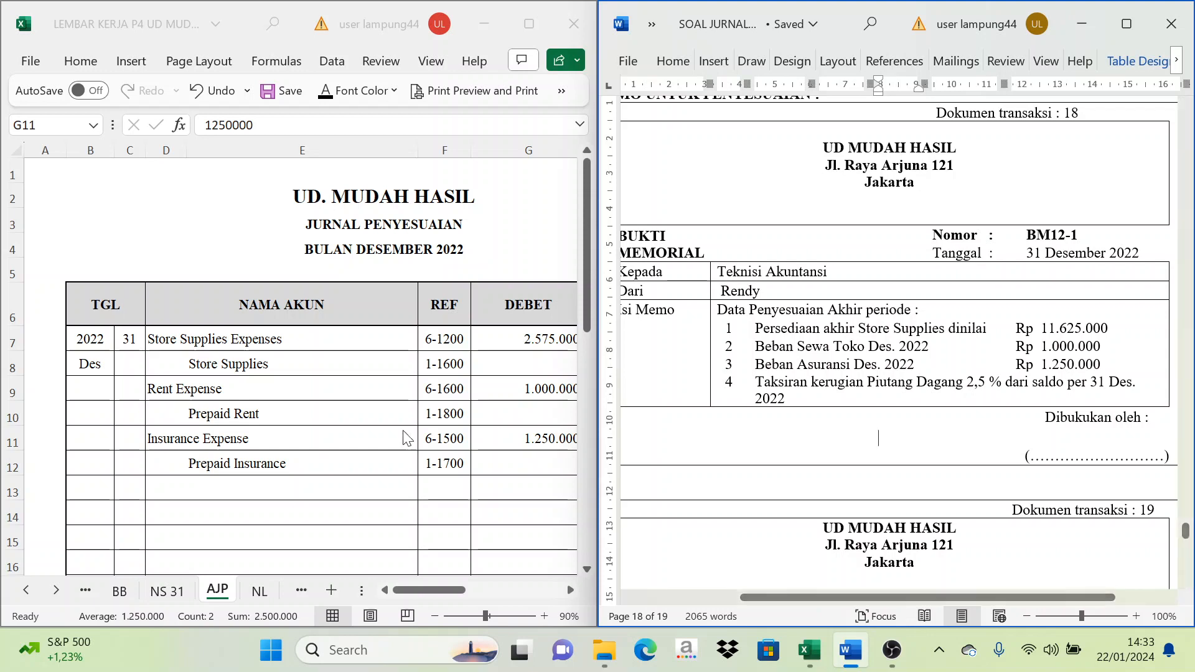
{"action": "left_click", "coordinate": [174, 599]}
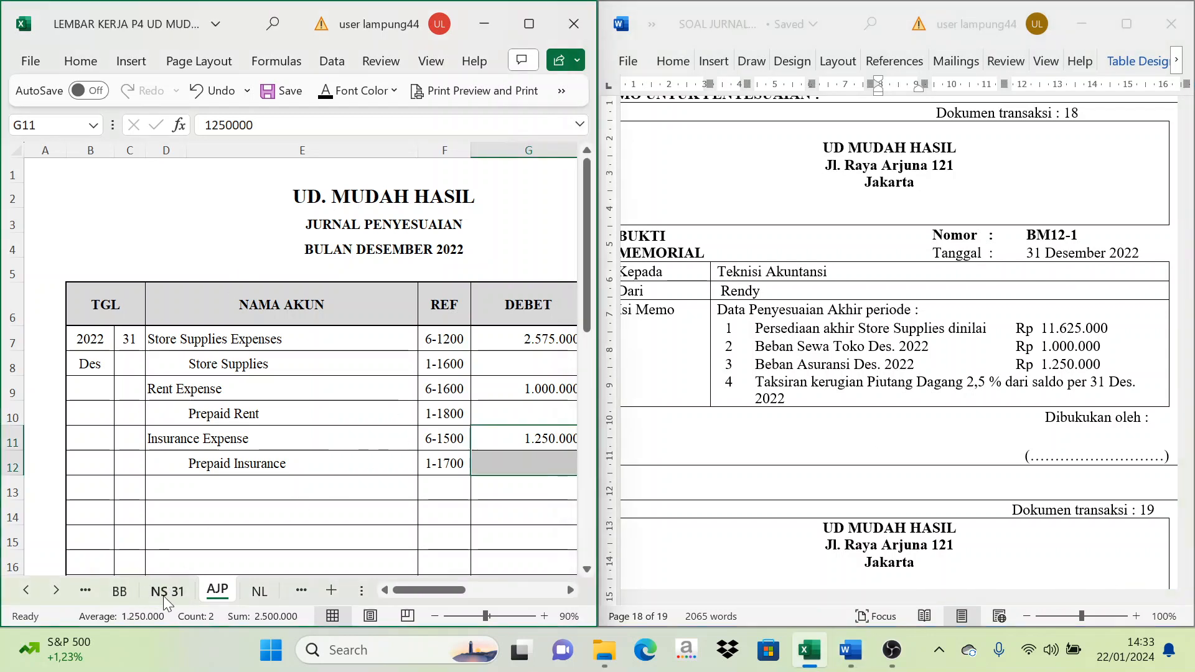
{"action": "left_click", "coordinate": [166, 595]}
{"action": "left_click_drag", "start_coordinate": [465, 591], "coordinate": [488, 588]}
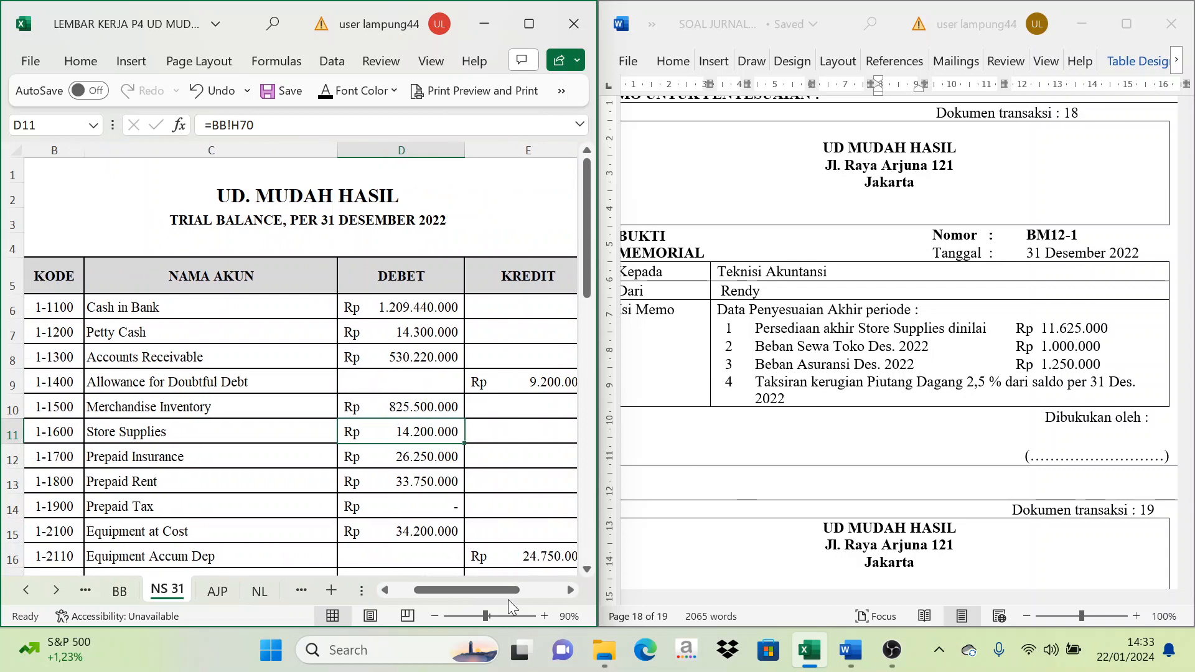
{"action": "left_click", "coordinate": [190, 359]}
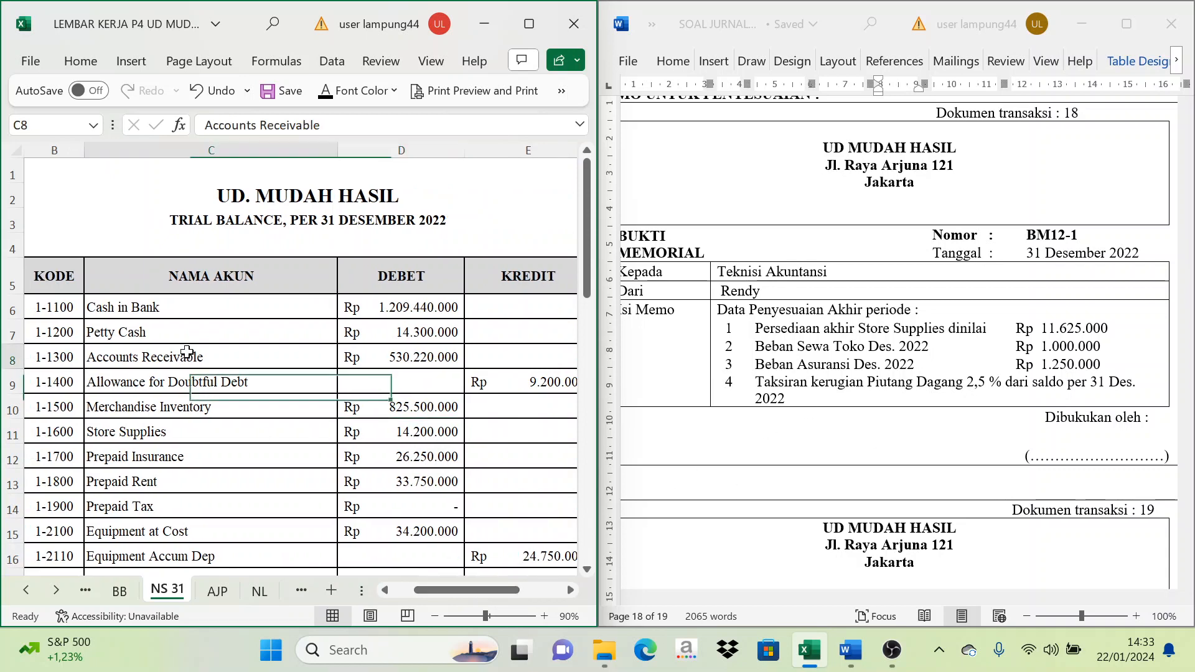
{"action": "left_click", "coordinate": [377, 356]}
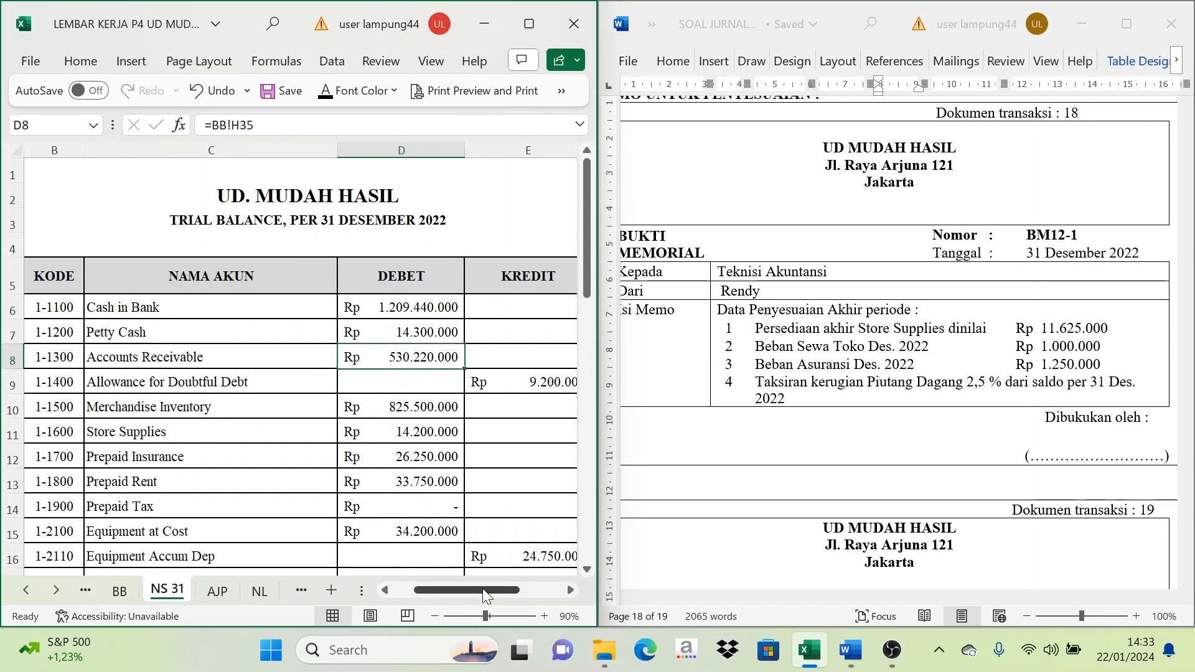
{"action": "left_click_drag", "start_coordinate": [485, 588], "coordinate": [525, 585]}
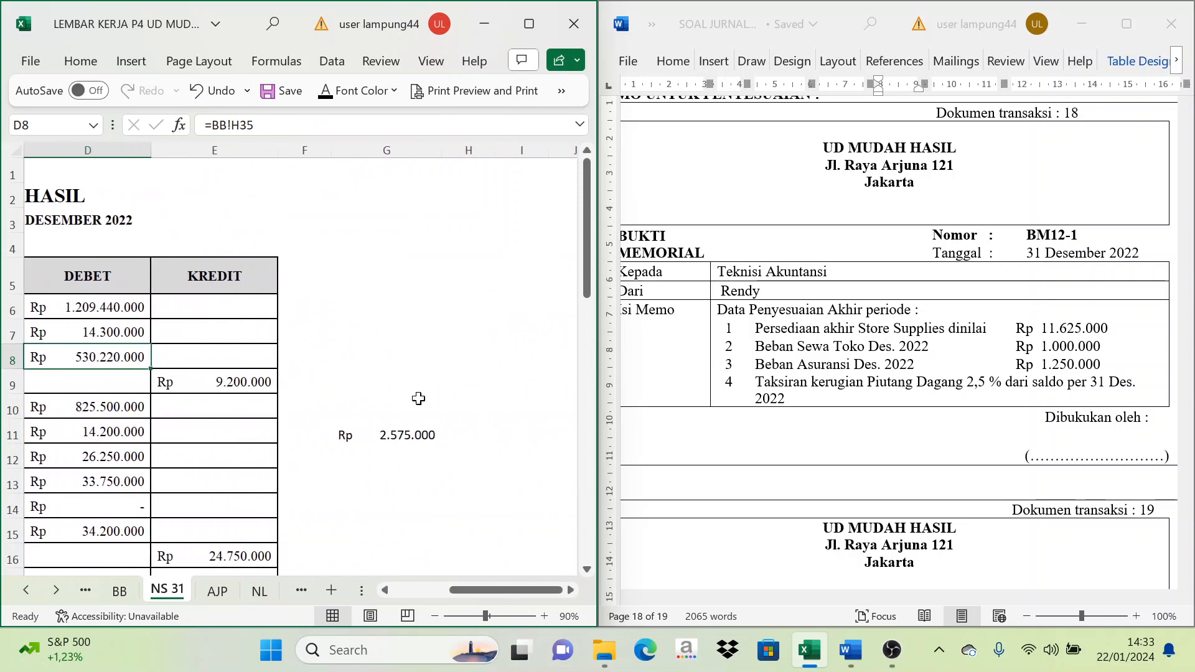
{"action": "left_click", "coordinate": [352, 353]}
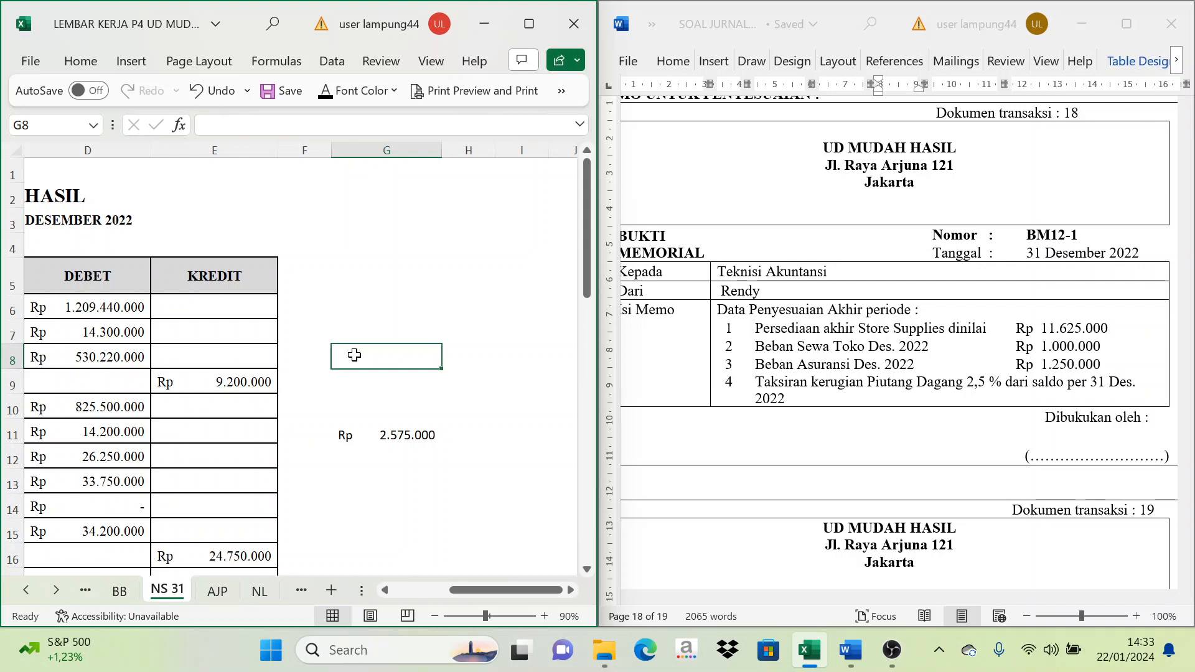
{"action": "type", "text": "=2,5%*"}
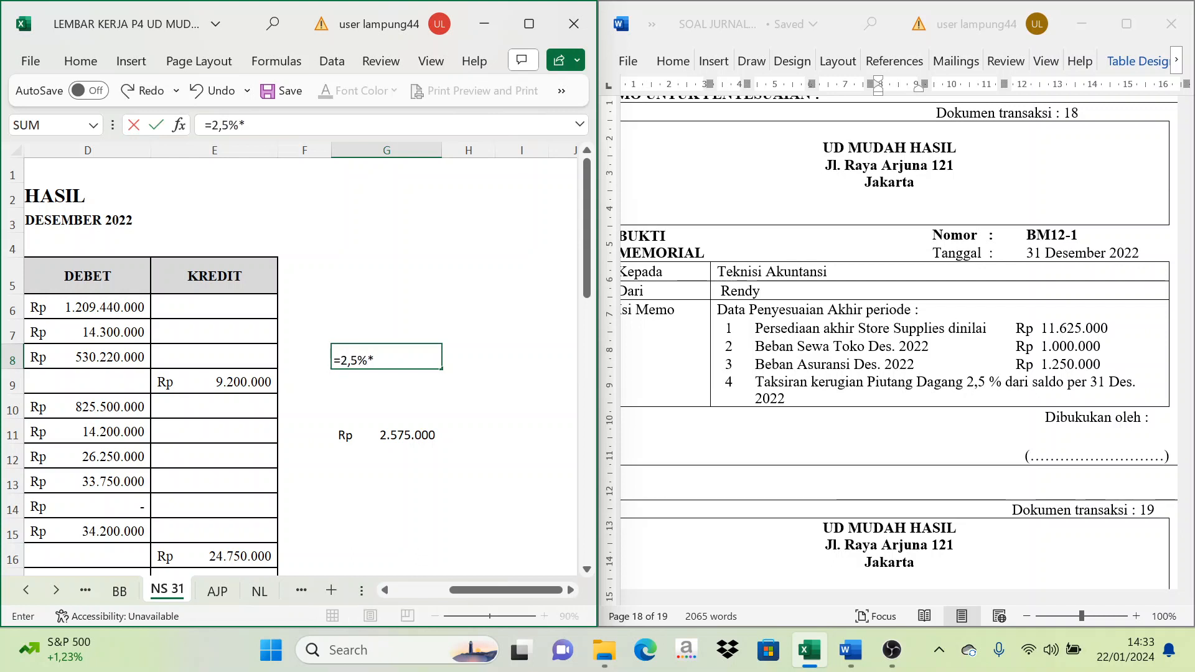
{"action": "left_click", "coordinate": [66, 356]}
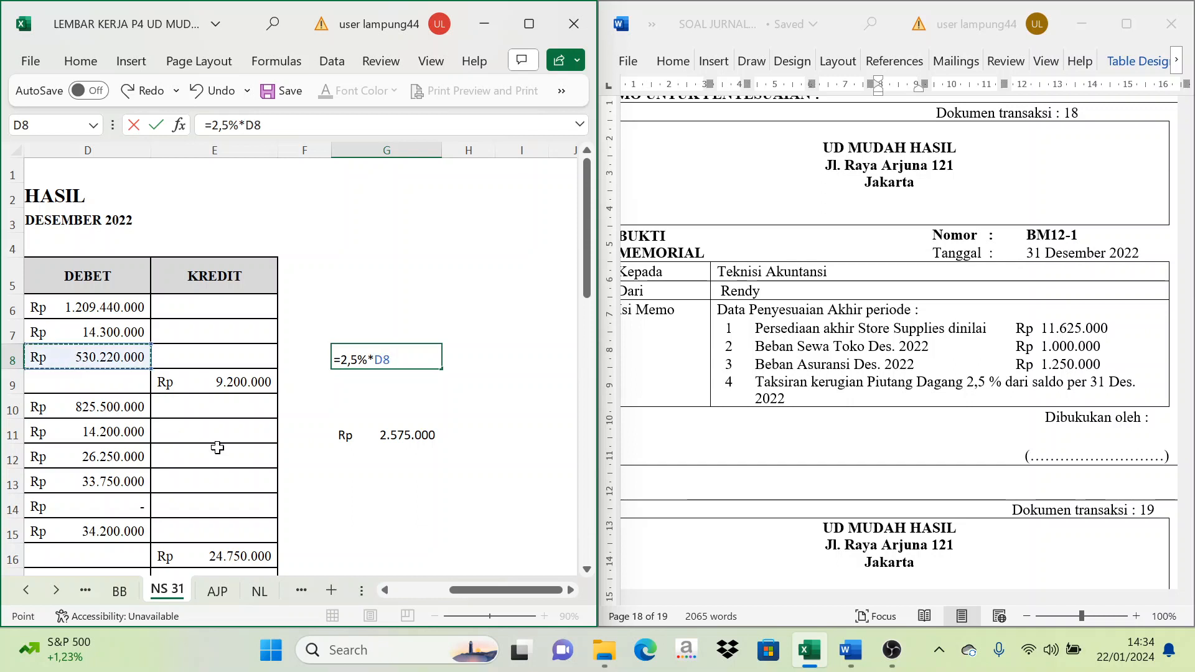
{"action": "key", "text": "Return"}
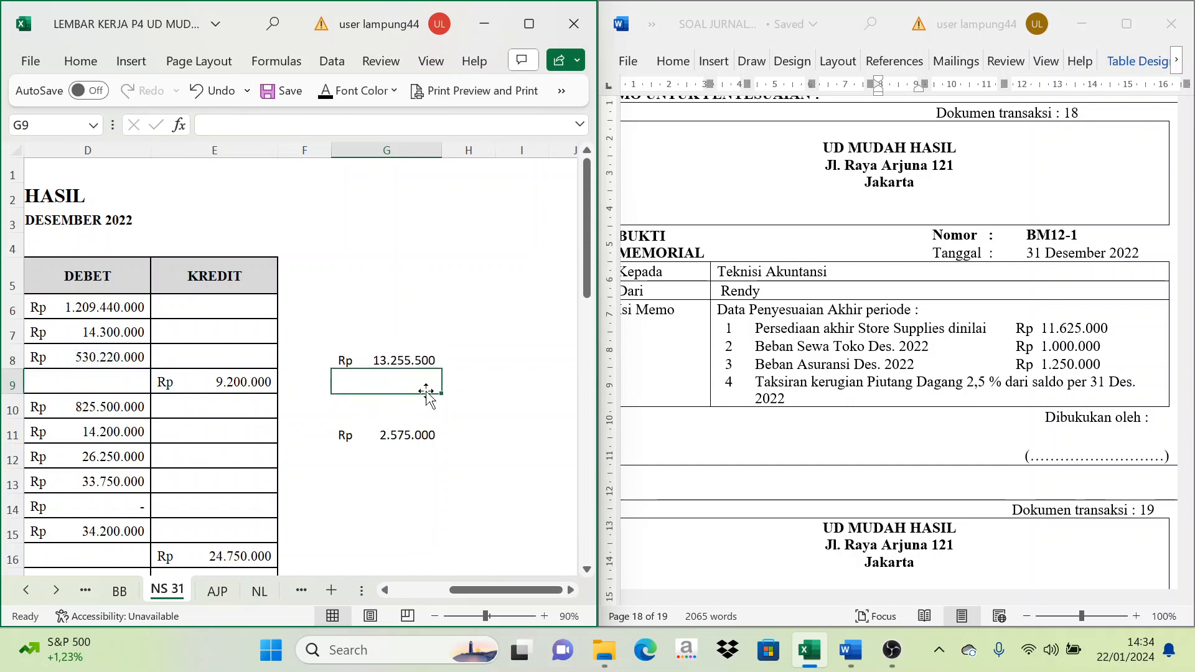
Compare the Allowance for Doubtful Debt credit balance in E9 with the bad debt estimate in G8
{"action": "mouse_move", "coordinate": [534, 590]}
{"action": "left_mouse_down"}
{"action": "mouse_move", "coordinate": [502, 595]}
{"action": "mouse_move", "coordinate": [531, 595]}
{"action": "left_mouse_up"}
{"action": "left_click_drag", "start_coordinate": [533, 590], "coordinate": [496, 612]}
{"action": "left_click", "coordinate": [155, 381]}
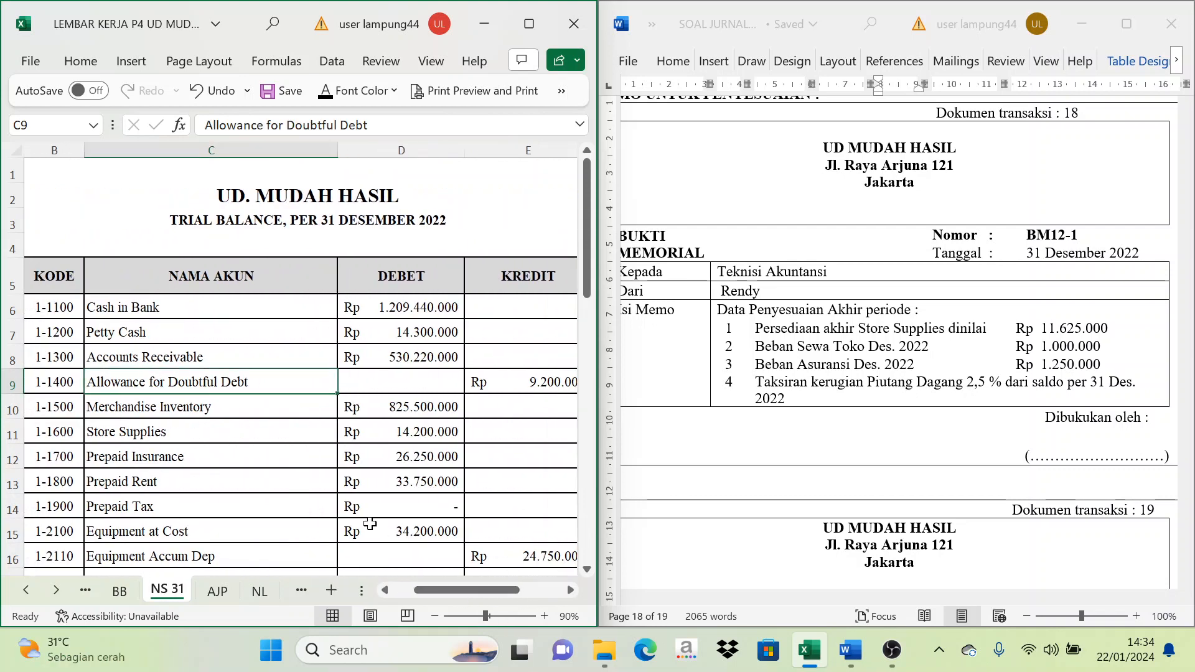
{"action": "left_click", "coordinate": [539, 384]}
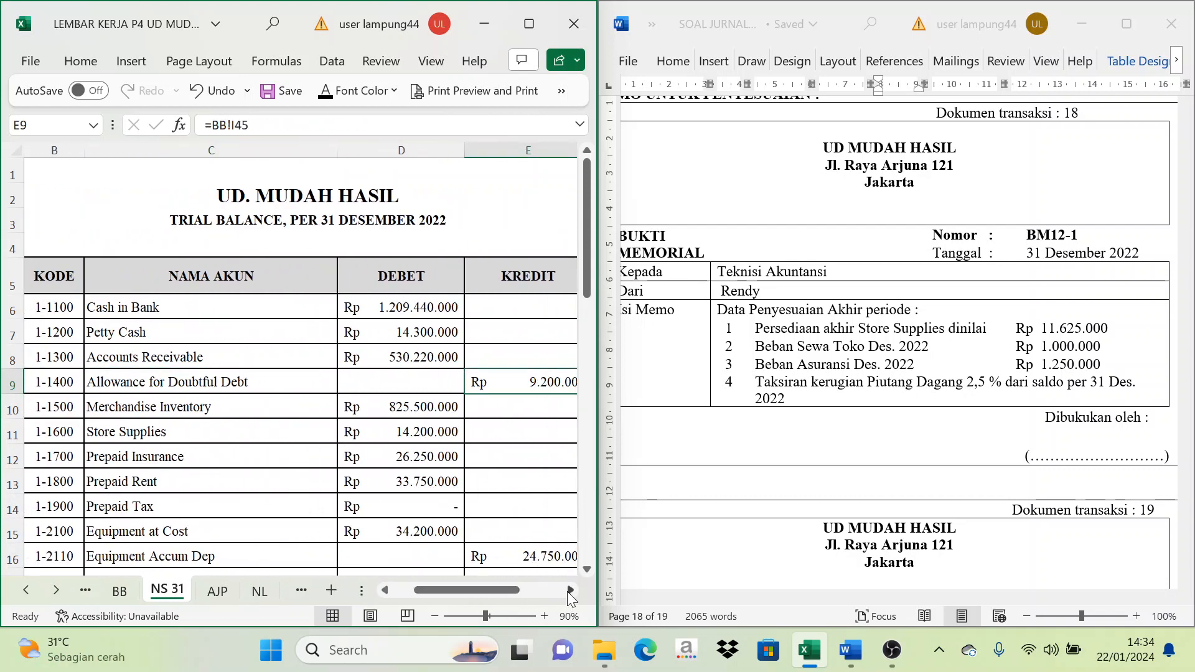
{"action": "left_click", "coordinate": [569, 591]}
{"action": "left_click", "coordinate": [570, 592]}
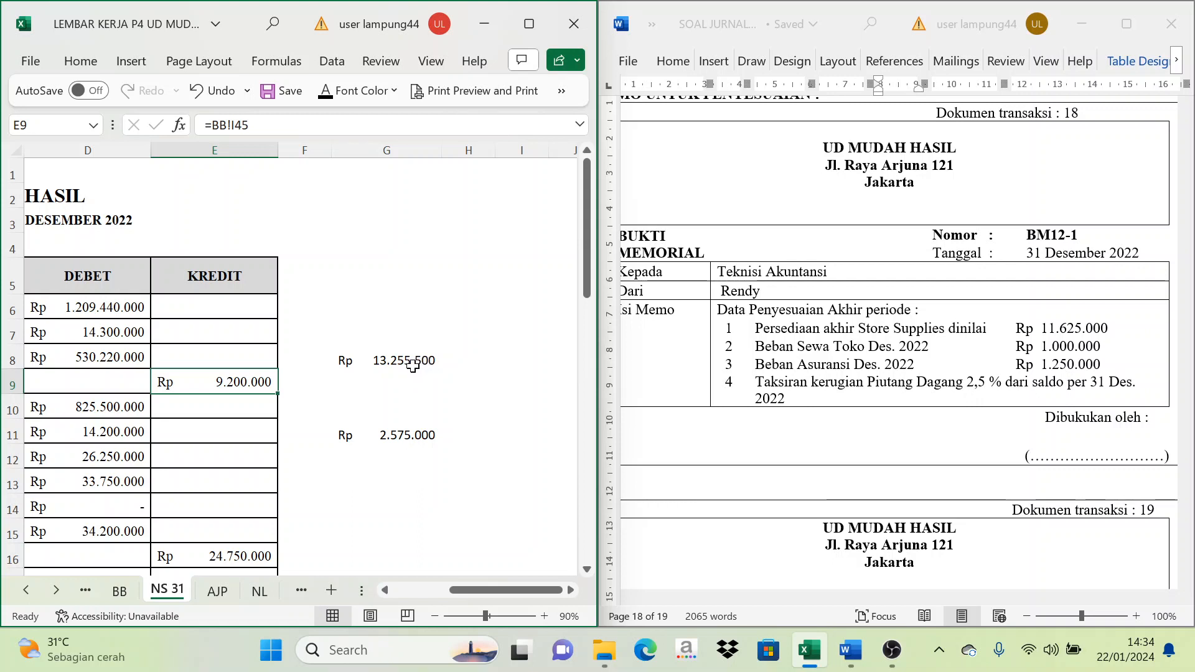
{"action": "left_click", "coordinate": [334, 361]}
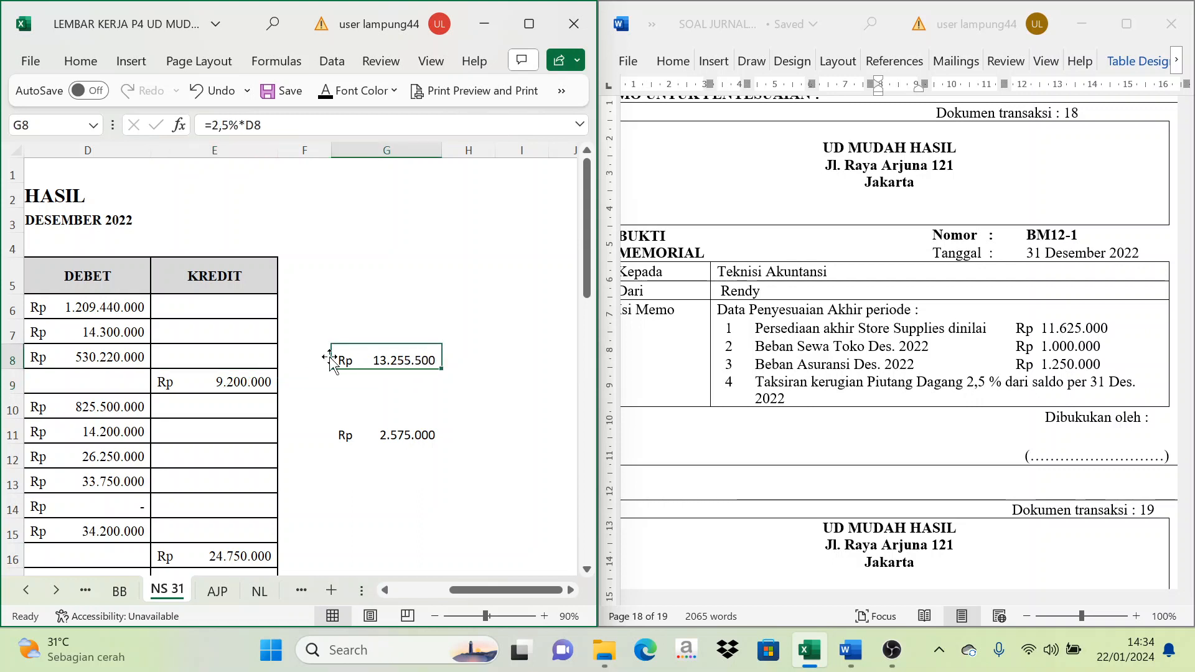
{"action": "left_click", "coordinate": [228, 384]}
{"action": "left_click", "coordinate": [343, 368]}
{"action": "left_click", "coordinate": [203, 389]}
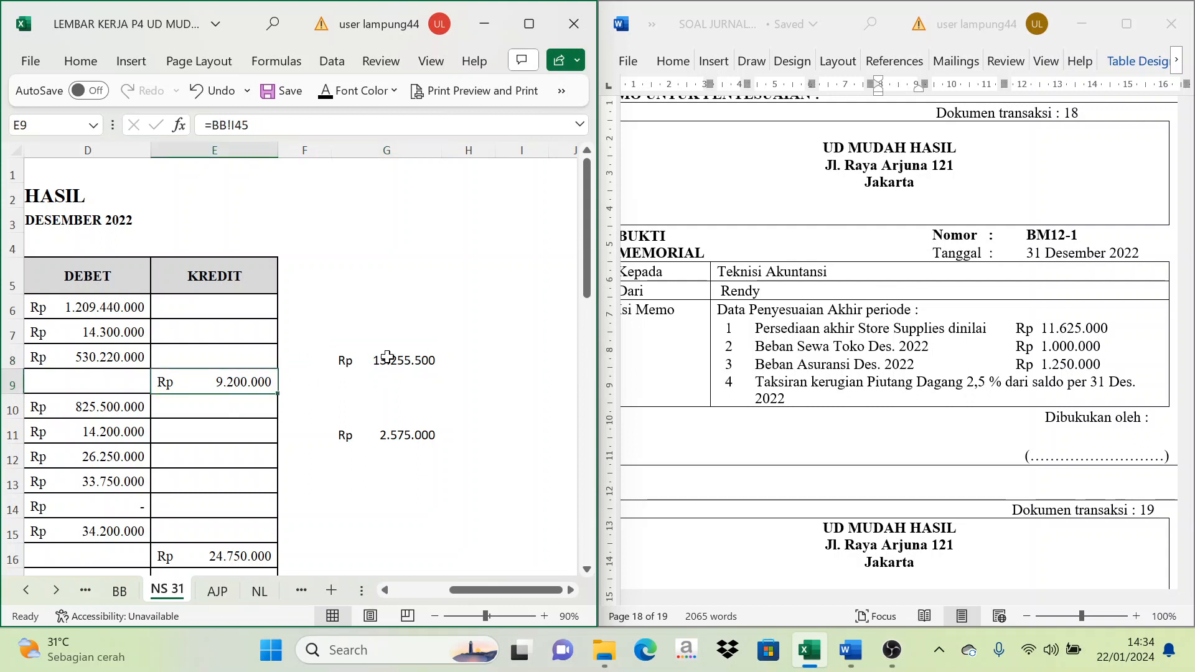
{"action": "left_click", "coordinate": [392, 364]}
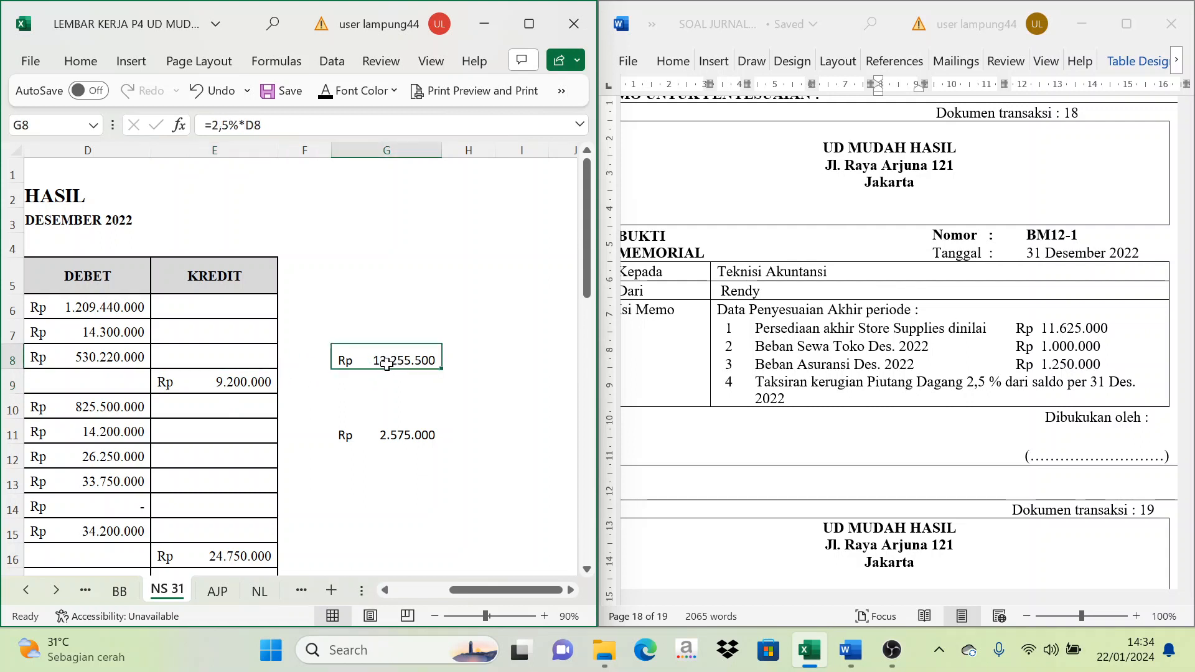
{"action": "left_click", "coordinate": [254, 381]}
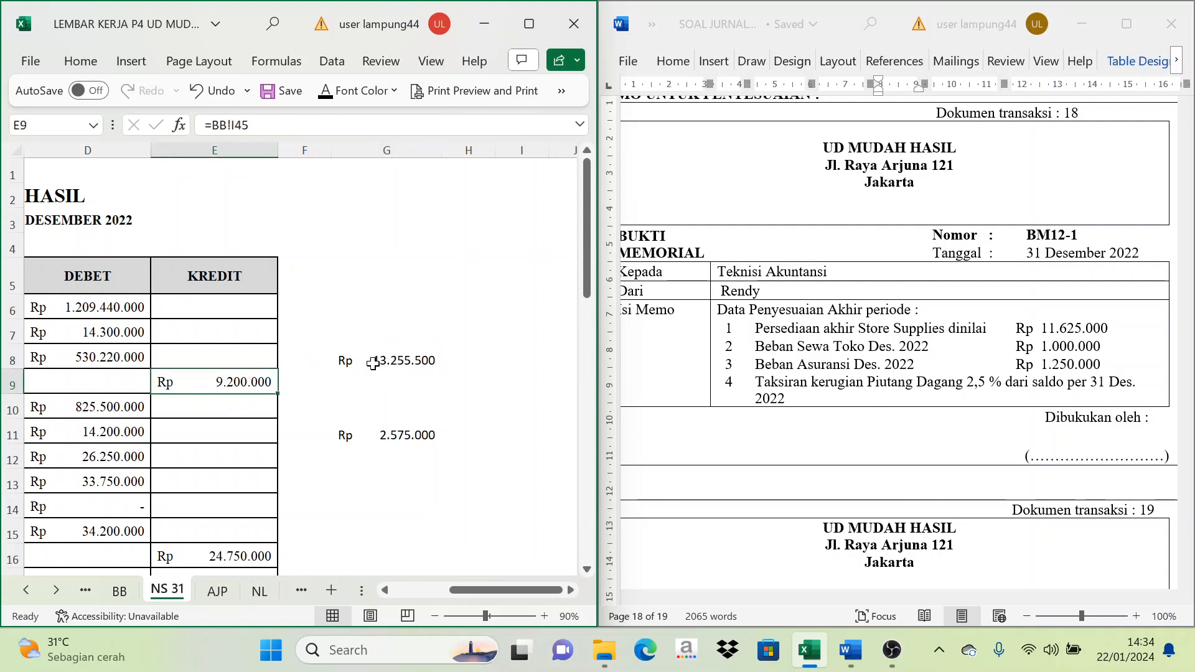
{"action": "left_click", "coordinate": [364, 361]}
{"action": "left_click", "coordinate": [244, 381]}
{"action": "left_click", "coordinate": [364, 361]}
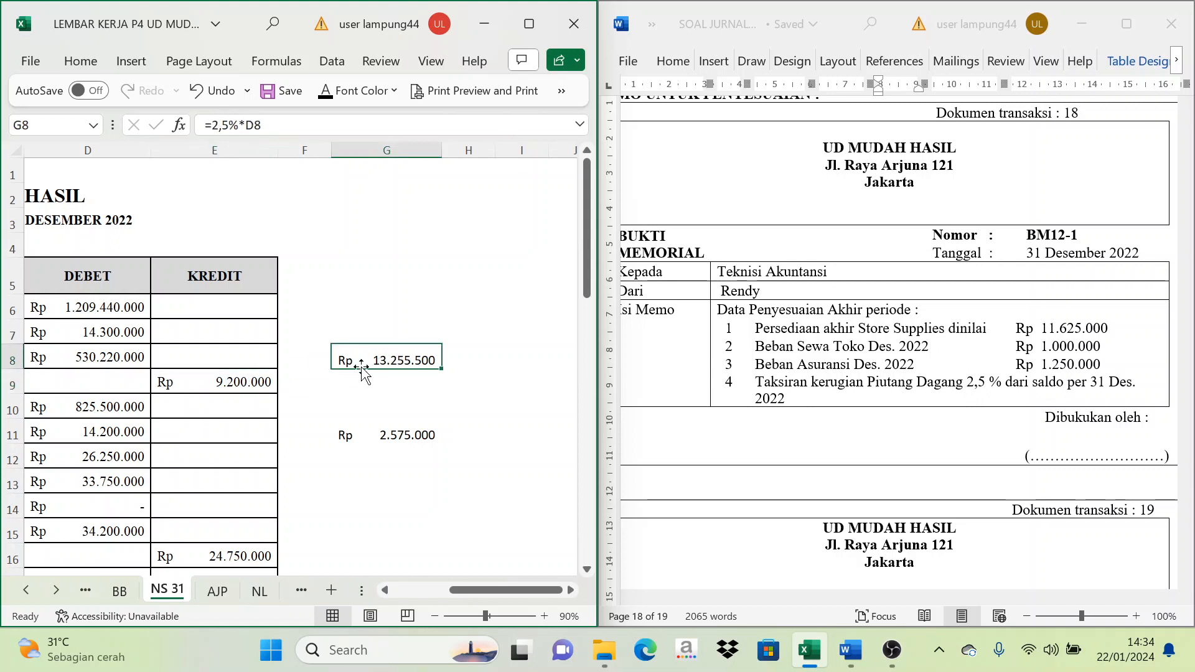
Calculate the bad debt adjustment in G9 as the estimate minus the existing allowance with =G8-E9
{"action": "left_click", "coordinate": [410, 391]}
{"action": "type", "text": "="}
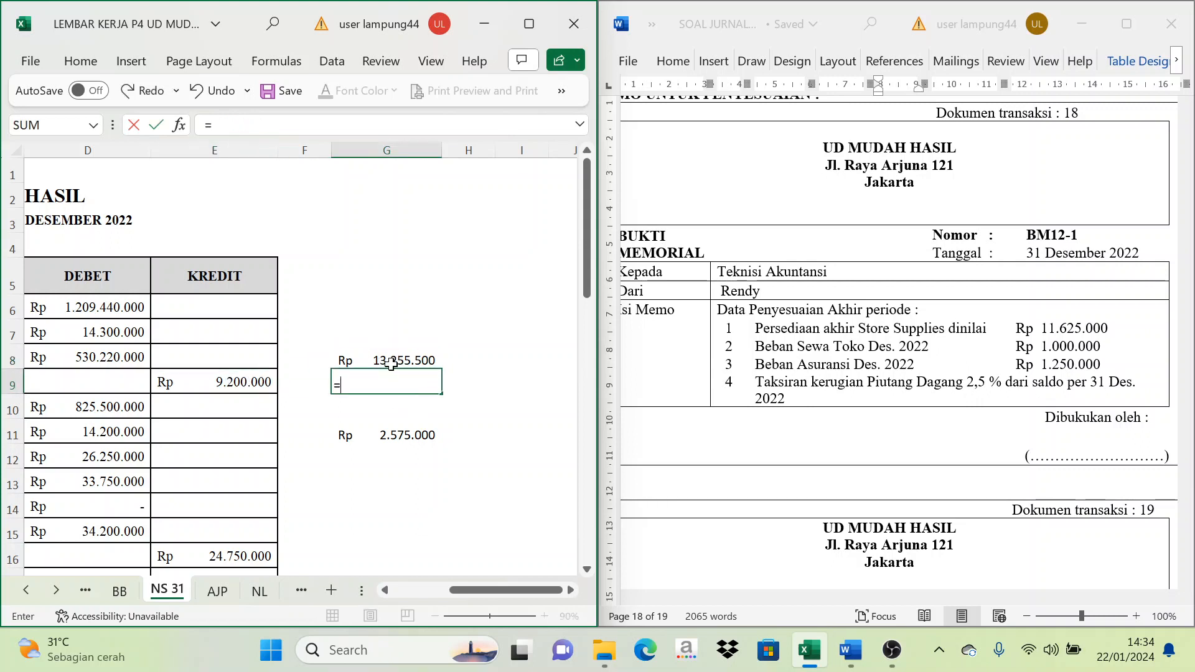
{"action": "left_click", "coordinate": [402, 360]}
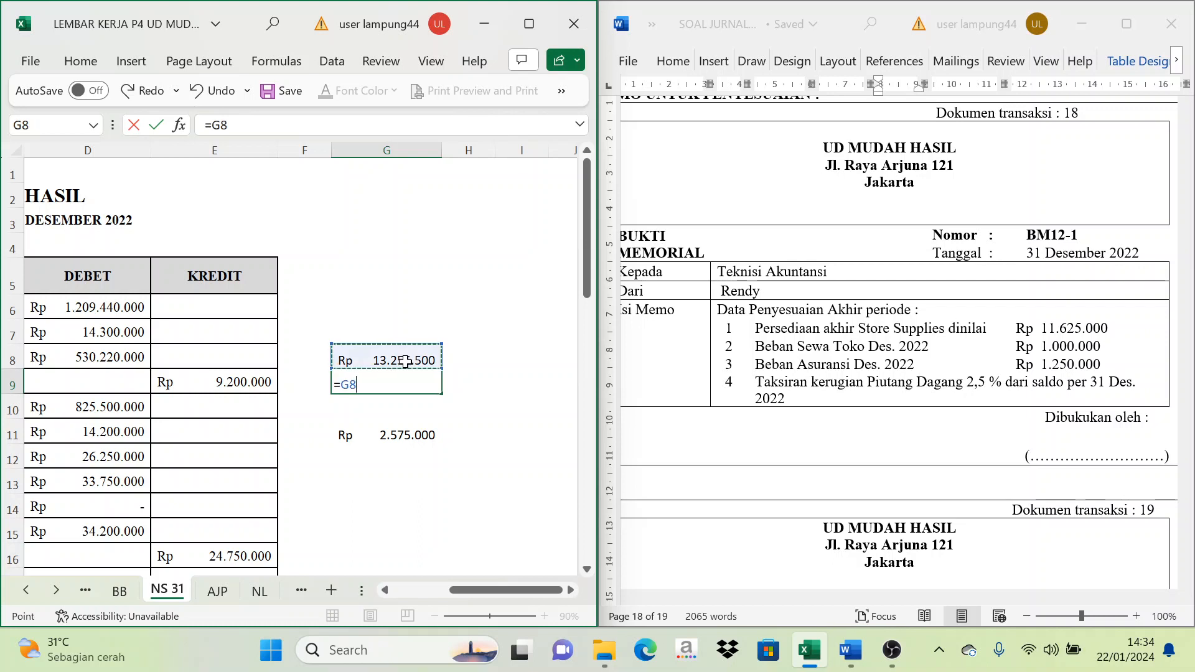
{"action": "type", "text": "-"}
{"action": "left_click", "coordinate": [237, 381]}
{"action": "key", "text": "Return"}
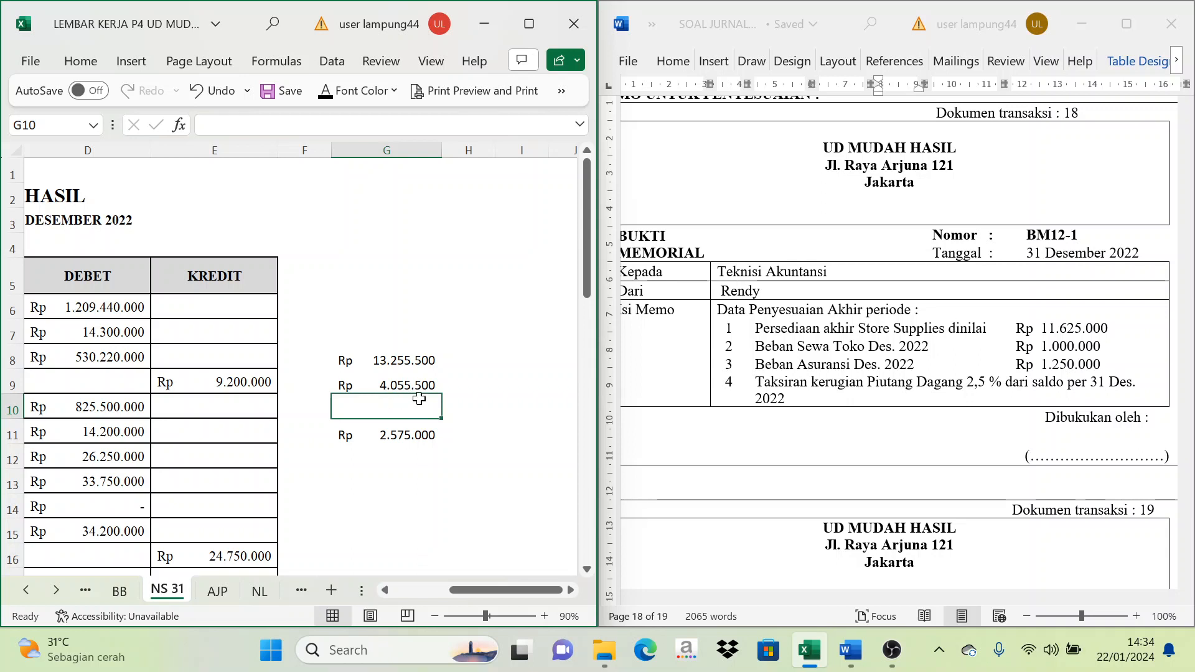
{"action": "left_click", "coordinate": [411, 386]}
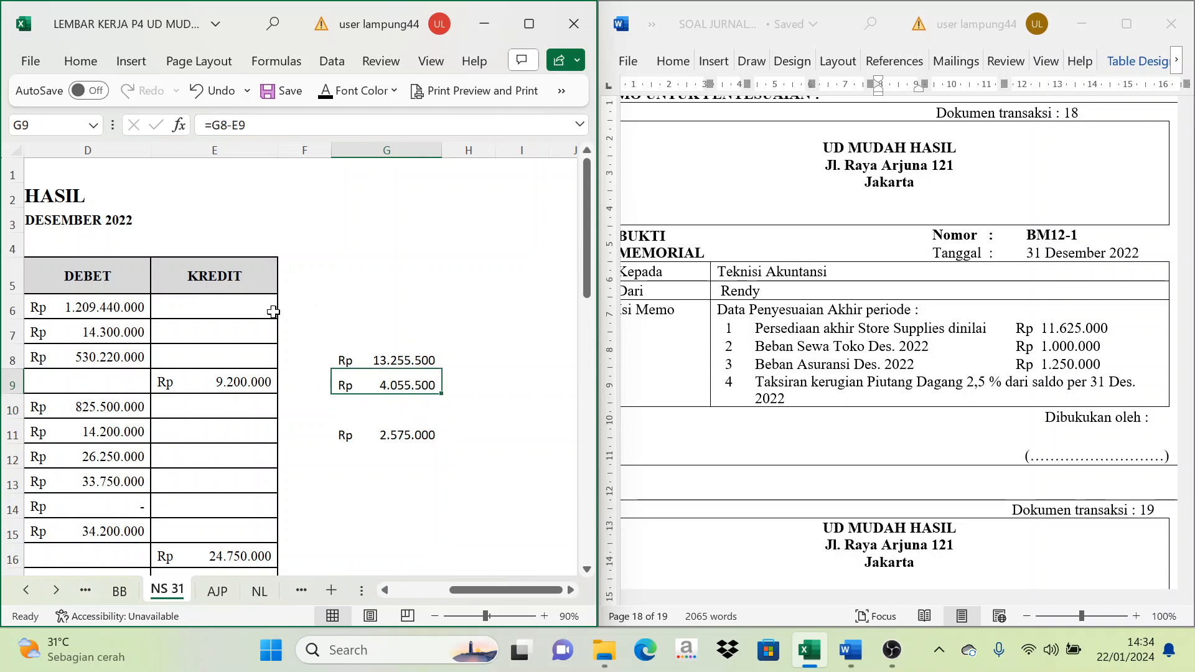
{"action": "left_click", "coordinate": [199, 384]}
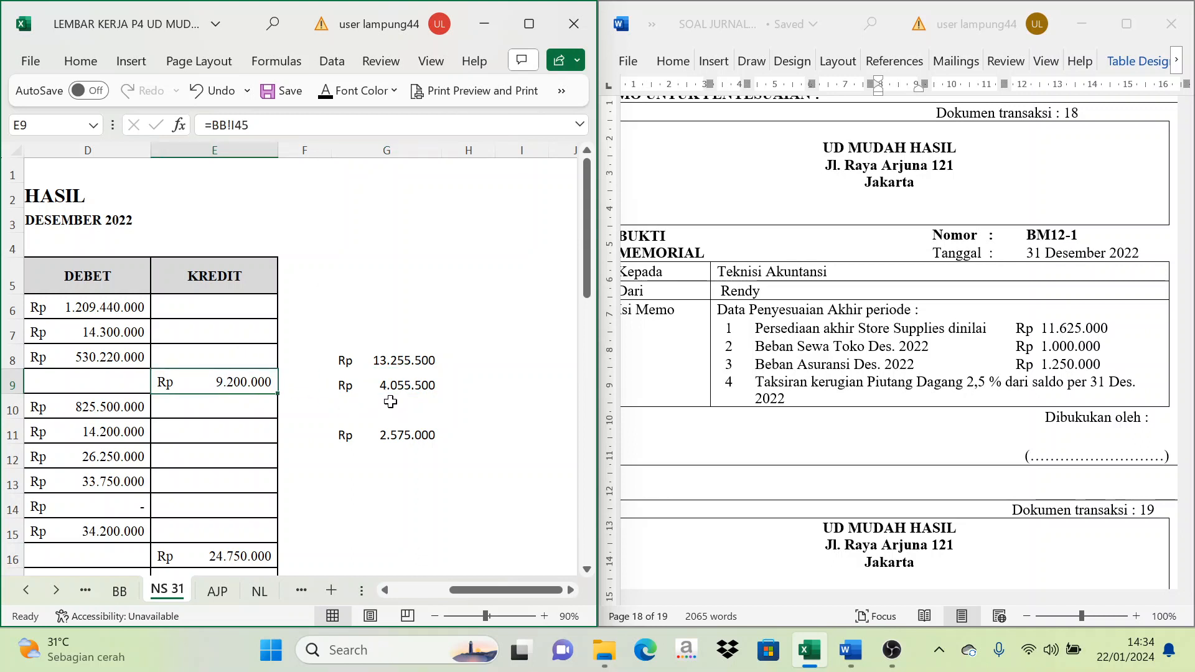
On the AJP sheet, reveal Bad Debt Expense and Allowance for Doubtful Debt with REF codes 6-1300 and 1-1400 in rows 13 and 14, using a black font colour
{"action": "left_click", "coordinate": [217, 591]}
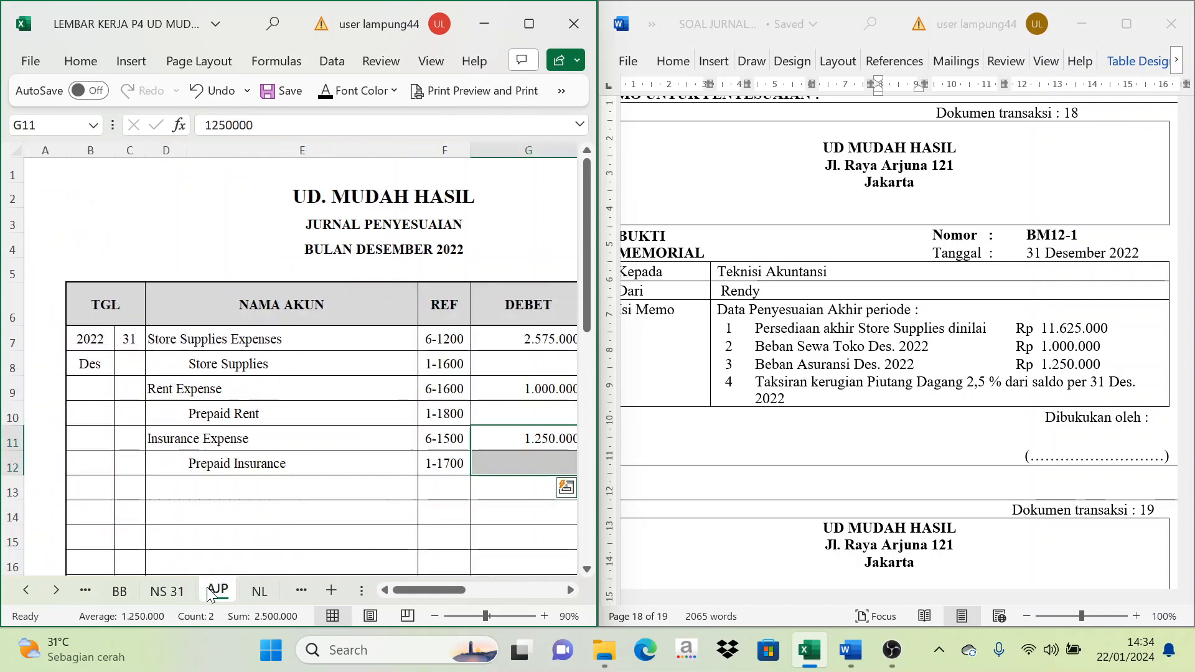
{"action": "scroll", "coordinate": [225, 498], "scroll_direction": "down", "scroll_amount": 1}
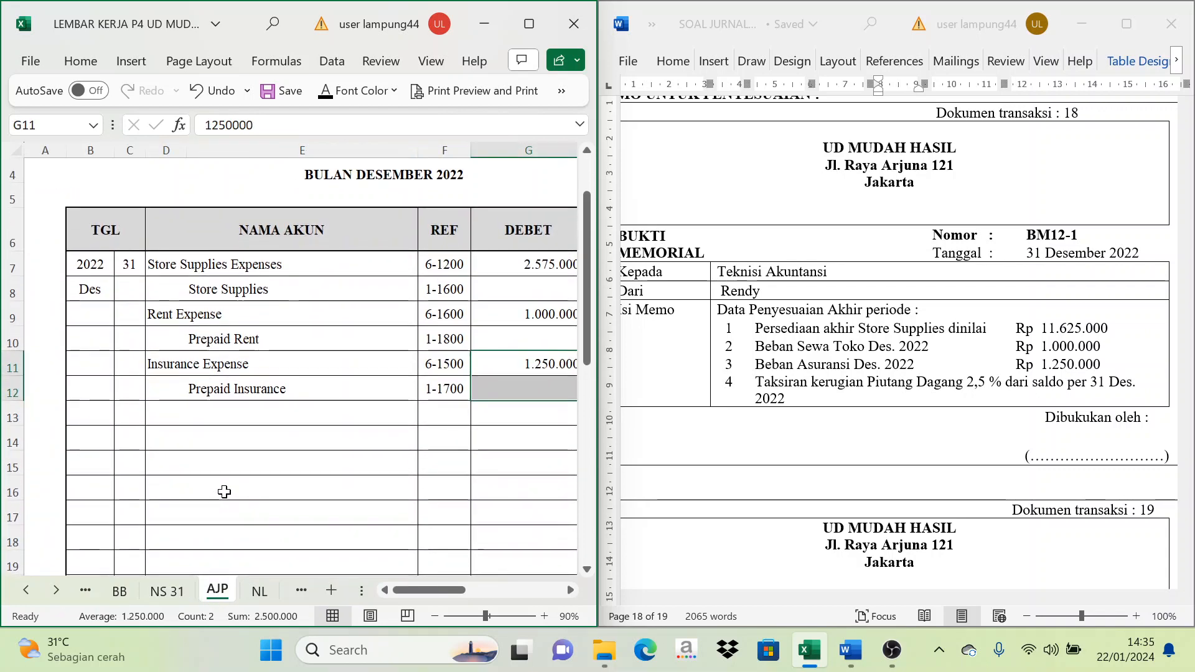
{"action": "left_click", "coordinate": [331, 421]}
{"action": "left_click_drag", "start_coordinate": [161, 417], "coordinate": [242, 435]}
{"action": "type", "text": "Bad Debt Expense Allowance for Doubtful Debt"}
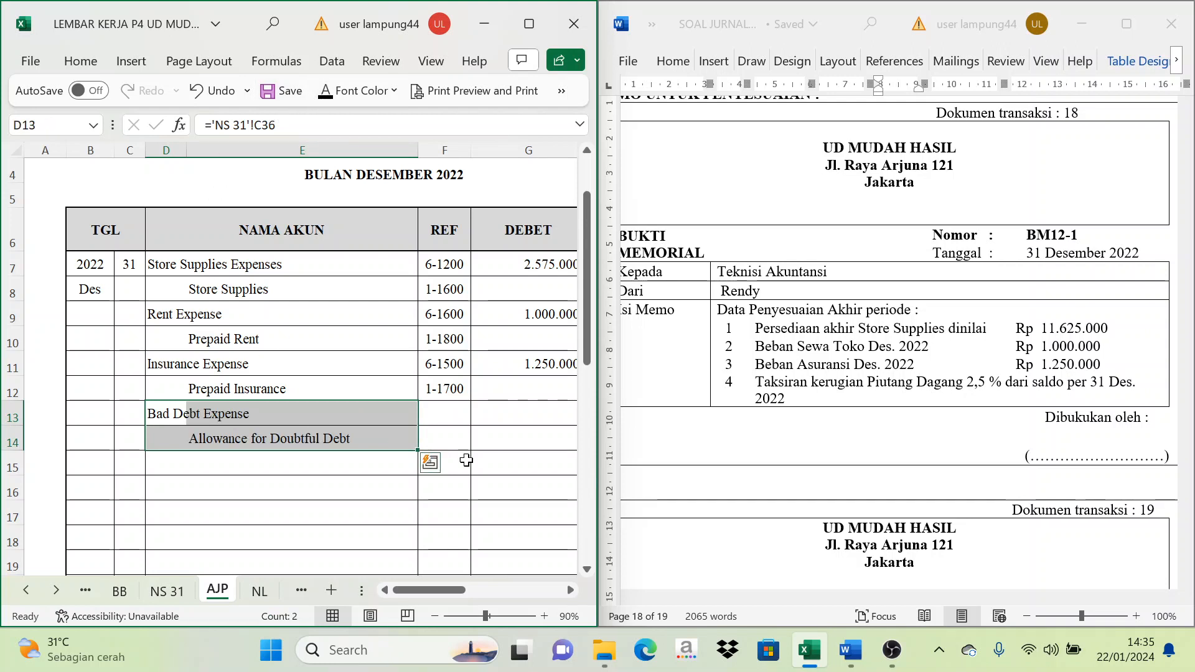
{"action": "left_click", "coordinate": [571, 590]}
{"action": "left_click", "coordinate": [571, 590]}
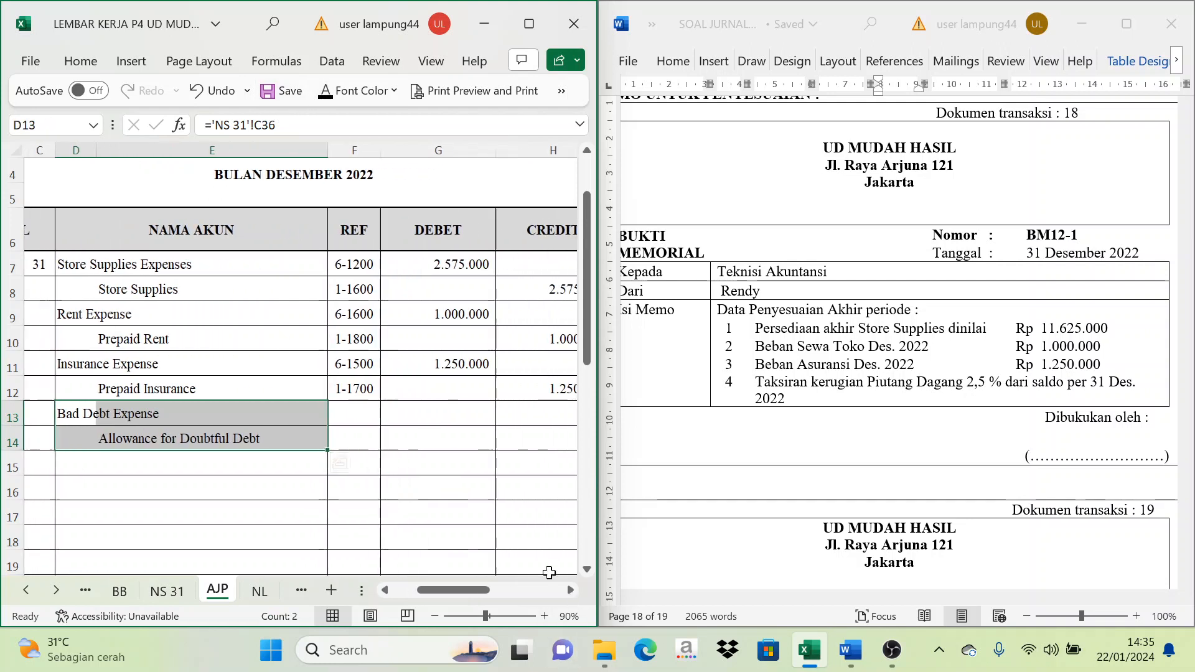
{"action": "left_click", "coordinate": [353, 420]}
{"action": "key", "text": "ctrl+v"}
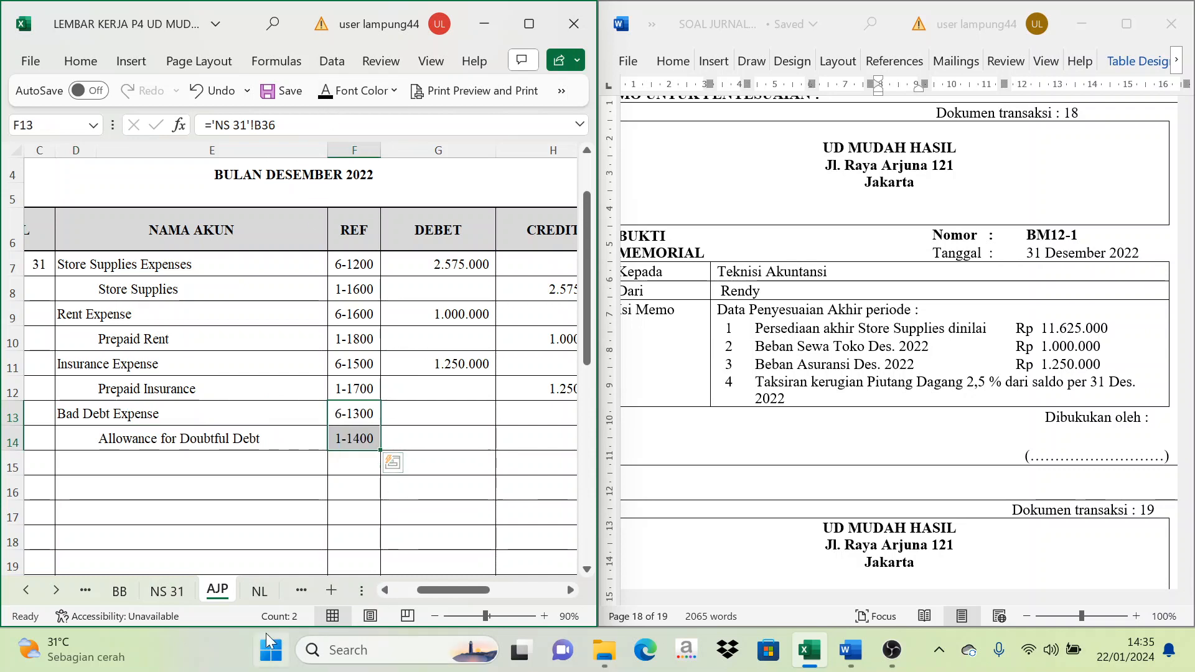
Check the adjustment amount on NS 31 and reveal the 4.055.500 debit and credit amounts of the bad debt entry in G13:H14 with a black font colour
{"action": "left_click", "coordinate": [166, 591]}
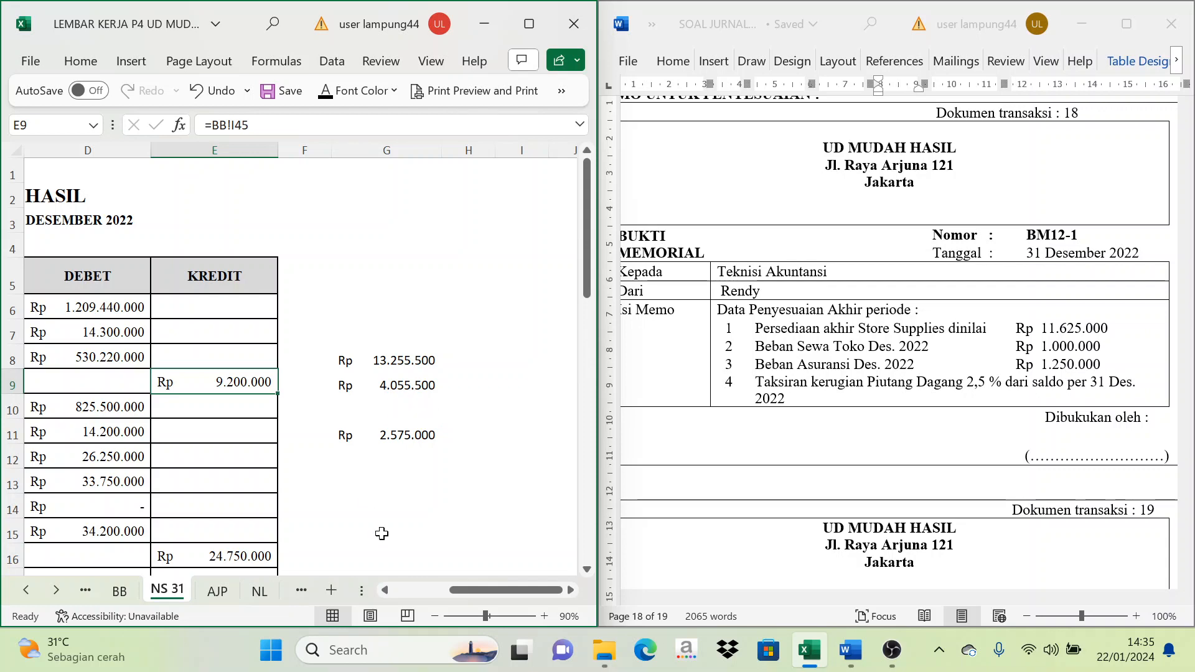
{"action": "left_click", "coordinate": [217, 591]}
{"action": "left_click_drag", "start_coordinate": [437, 416], "coordinate": [532, 436]}
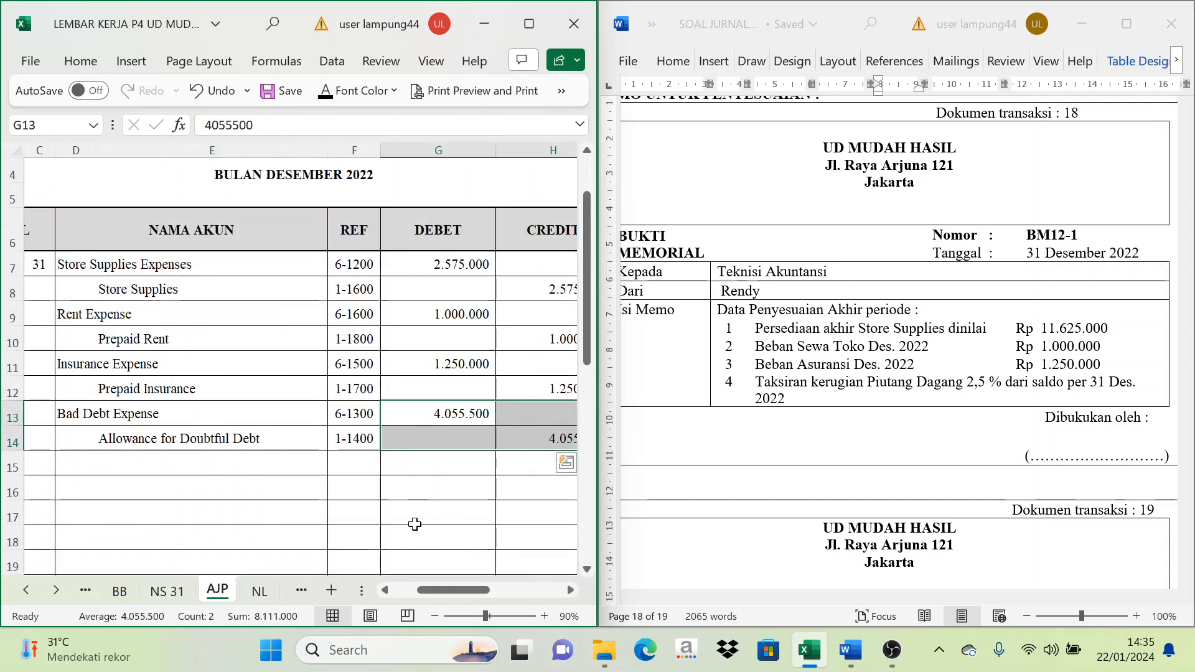
{"action": "left_click", "coordinate": [386, 514]}
Switch to the Word document and read items 5 and 6 of memo BM12-2 on equipment depreciation and December salaries
{"action": "left_click", "coordinate": [819, 585]}
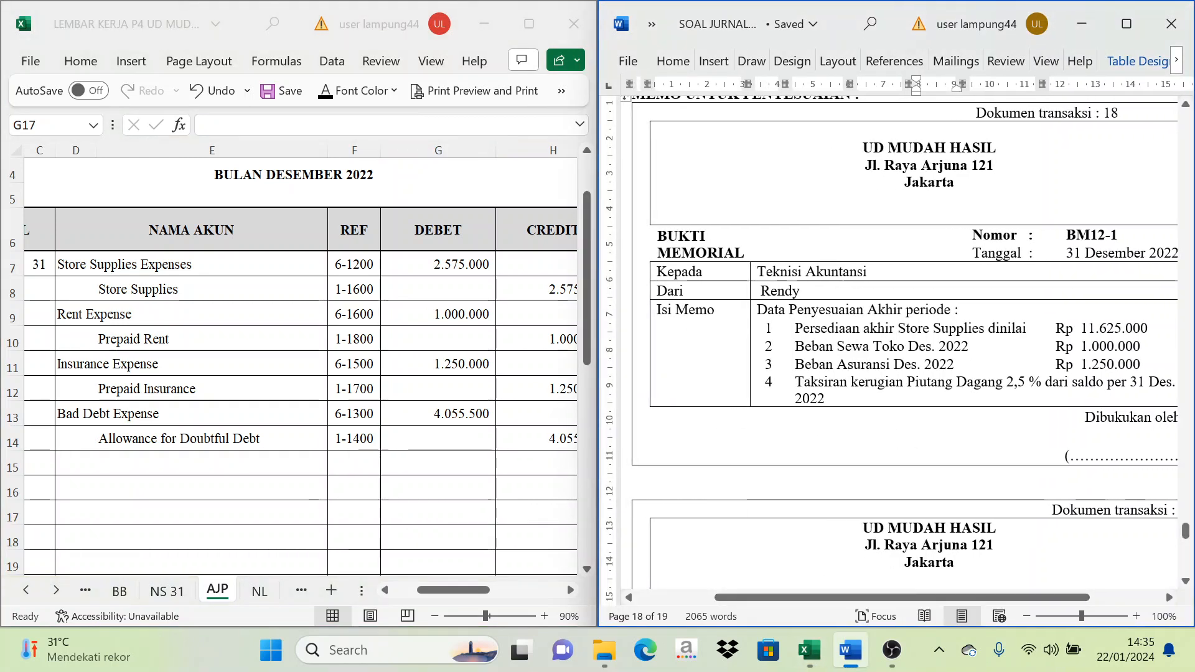
{"action": "scroll", "coordinate": [819, 469], "scroll_direction": "down", "scroll_amount": 5}
{"action": "scroll", "coordinate": [819, 469], "scroll_direction": "down", "scroll_amount": 3}
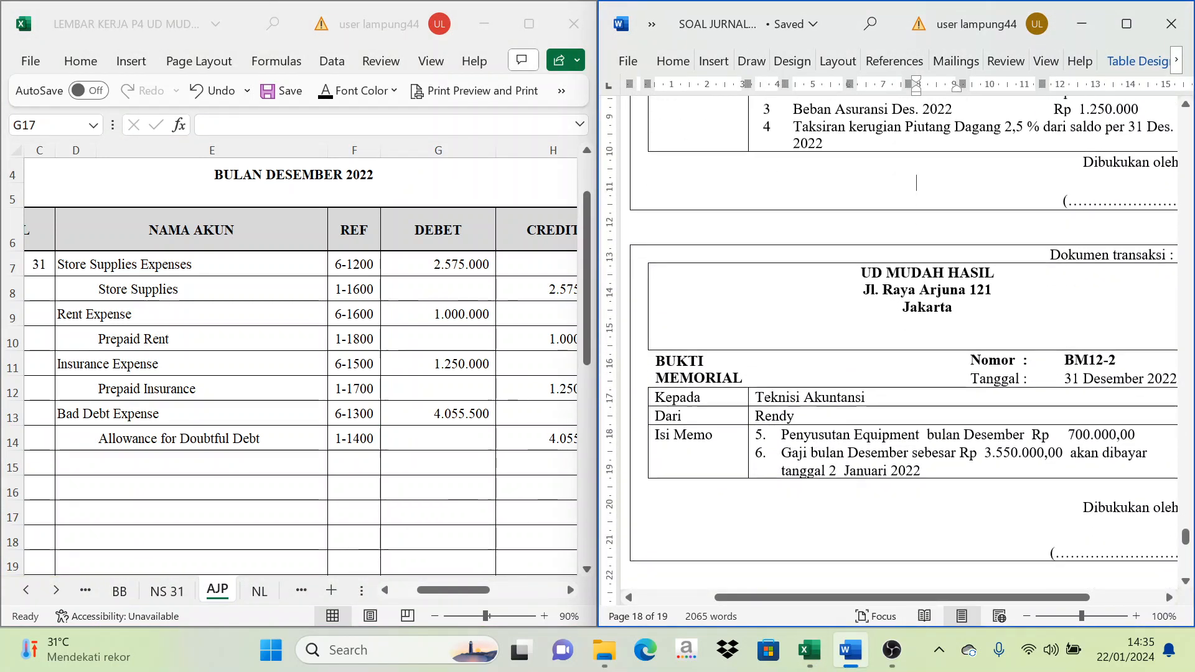
{"action": "scroll", "coordinate": [899, 342], "scroll_direction": "down", "scroll_amount": 10}
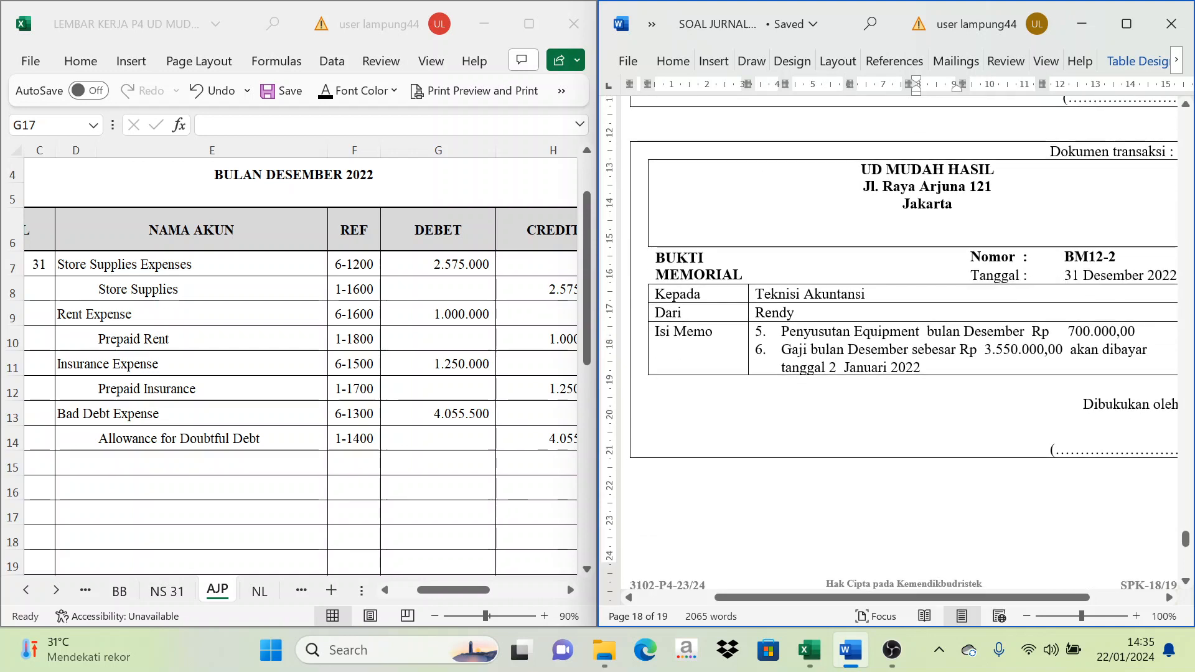
{"action": "scroll", "coordinate": [820, 371], "scroll_direction": "up", "scroll_amount": 10}
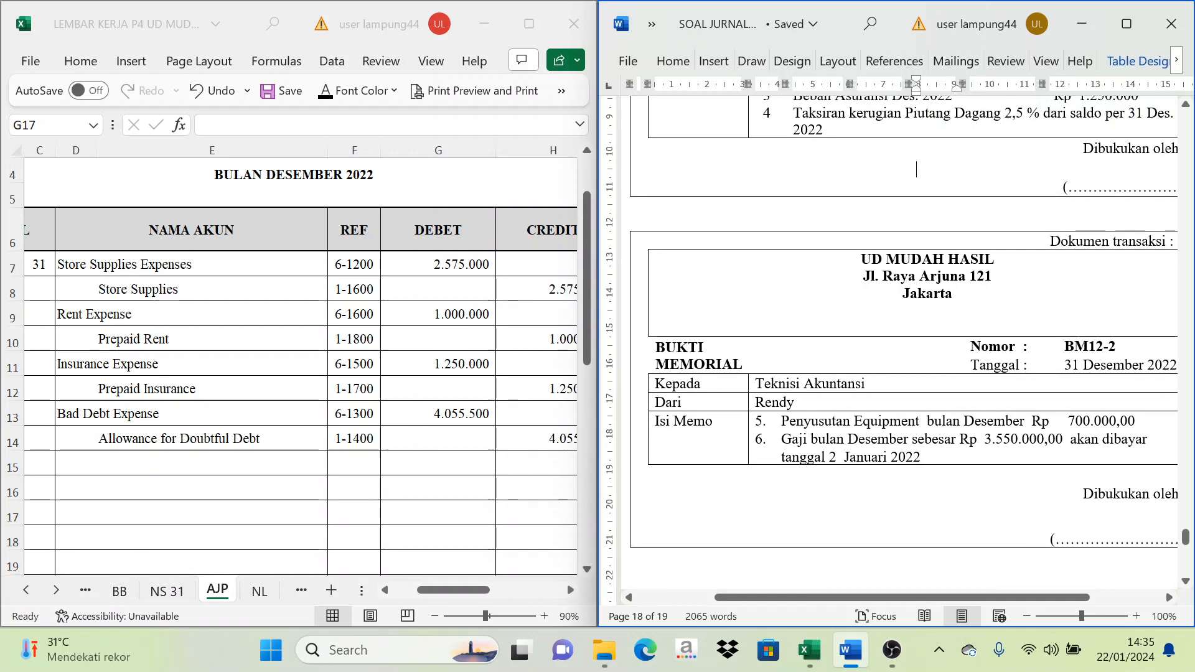
On the AJP sheet, reveal date 31 in C16 and the accounts Depreciation Expense and Equipment Accum Dep in D16:E17 with a black font colour
{"action": "left_click_drag", "start_coordinate": [927, 597], "coordinate": [996, 597]}
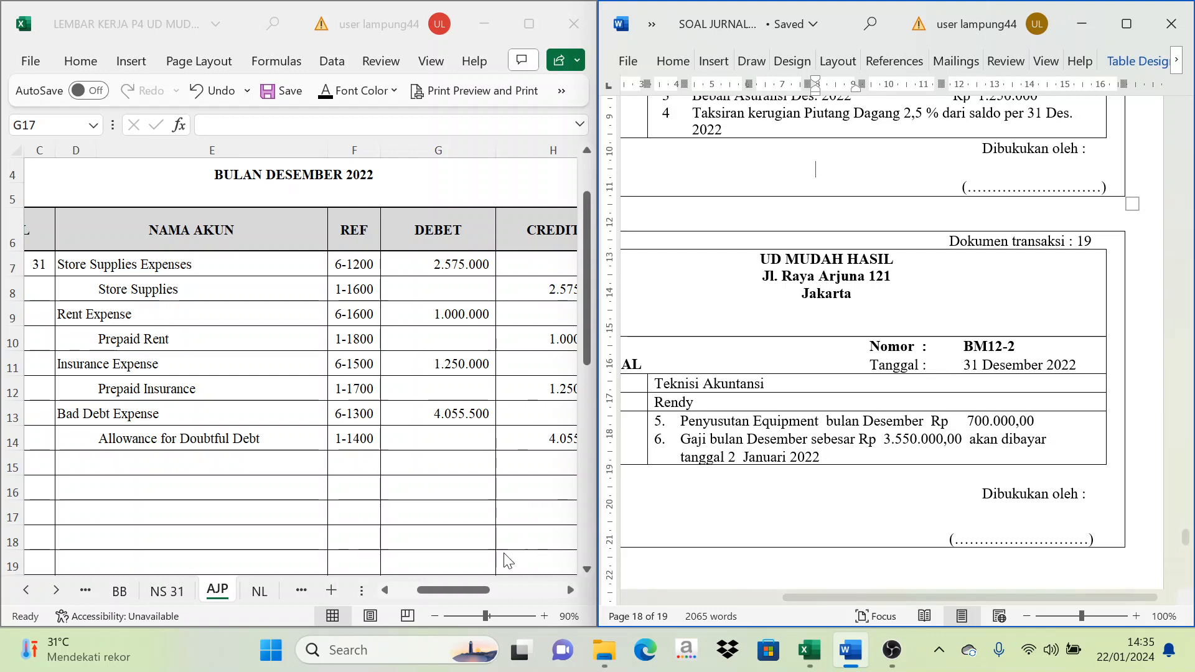
{"action": "left_click", "coordinate": [463, 587]}
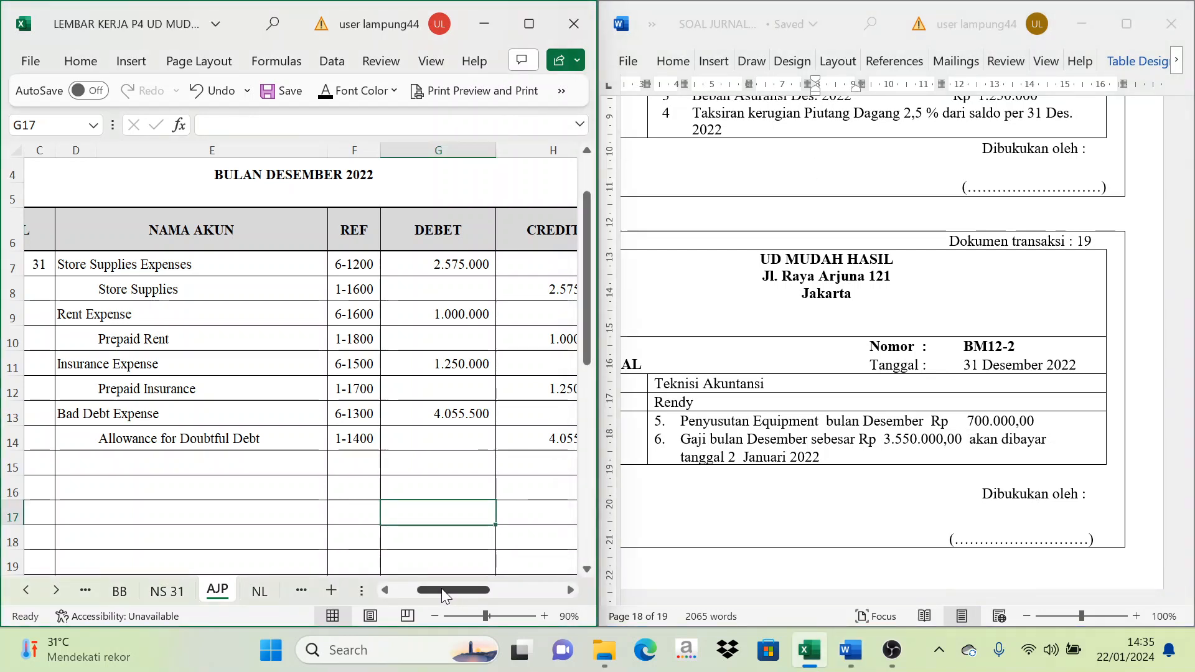
{"action": "left_click_drag", "start_coordinate": [442, 588], "coordinate": [379, 481]}
{"action": "scroll", "coordinate": [373, 473], "scroll_direction": "down", "scroll_amount": 2}
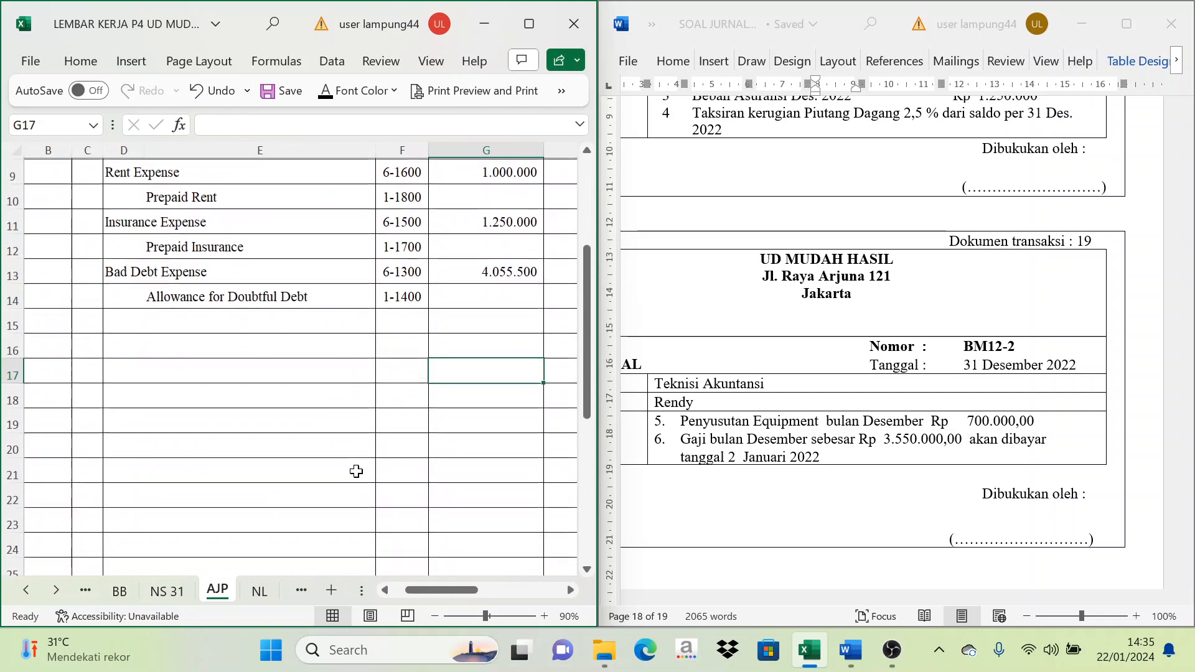
{"action": "scroll", "coordinate": [356, 472], "scroll_direction": "up", "scroll_amount": 2}
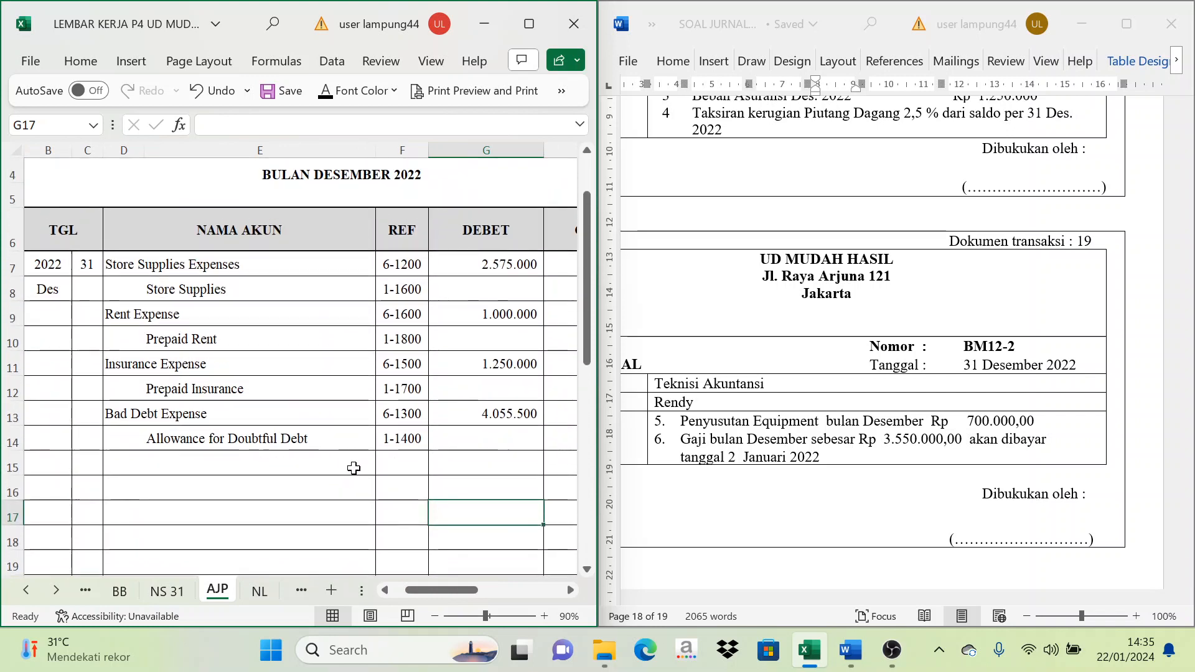
{"action": "left_click", "coordinate": [82, 491]}
{"action": "left_click", "coordinate": [339, 90]}
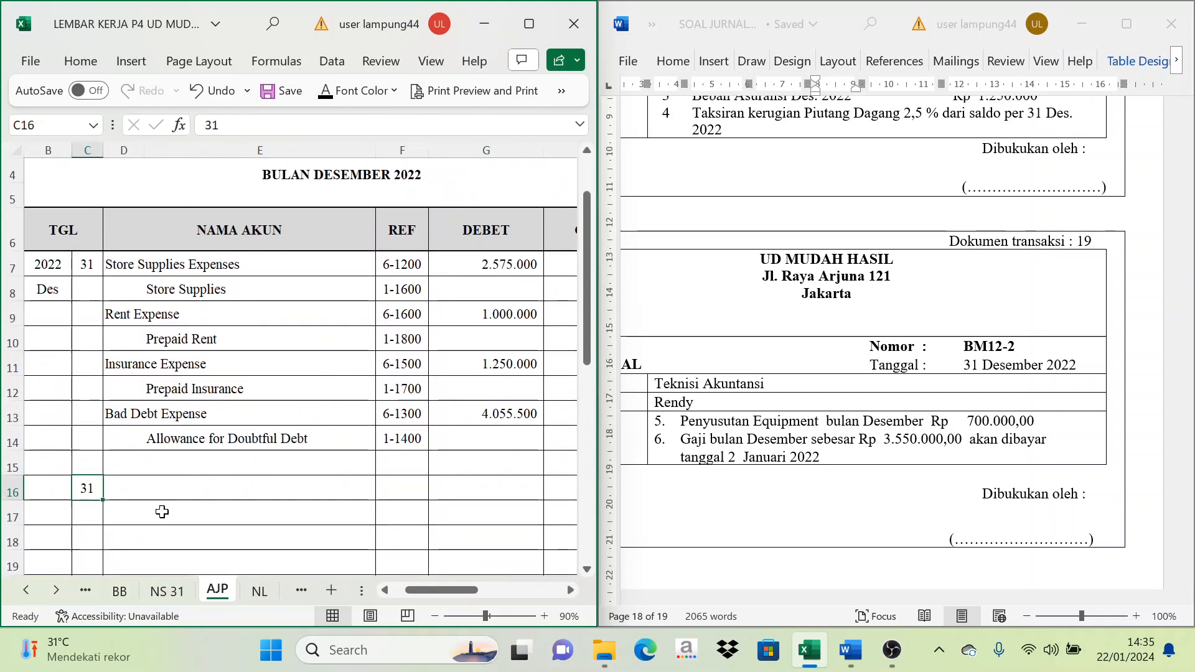
{"action": "left_click_drag", "start_coordinate": [112, 490], "coordinate": [166, 504]}
{"action": "key", "text": "ctrl+v"}
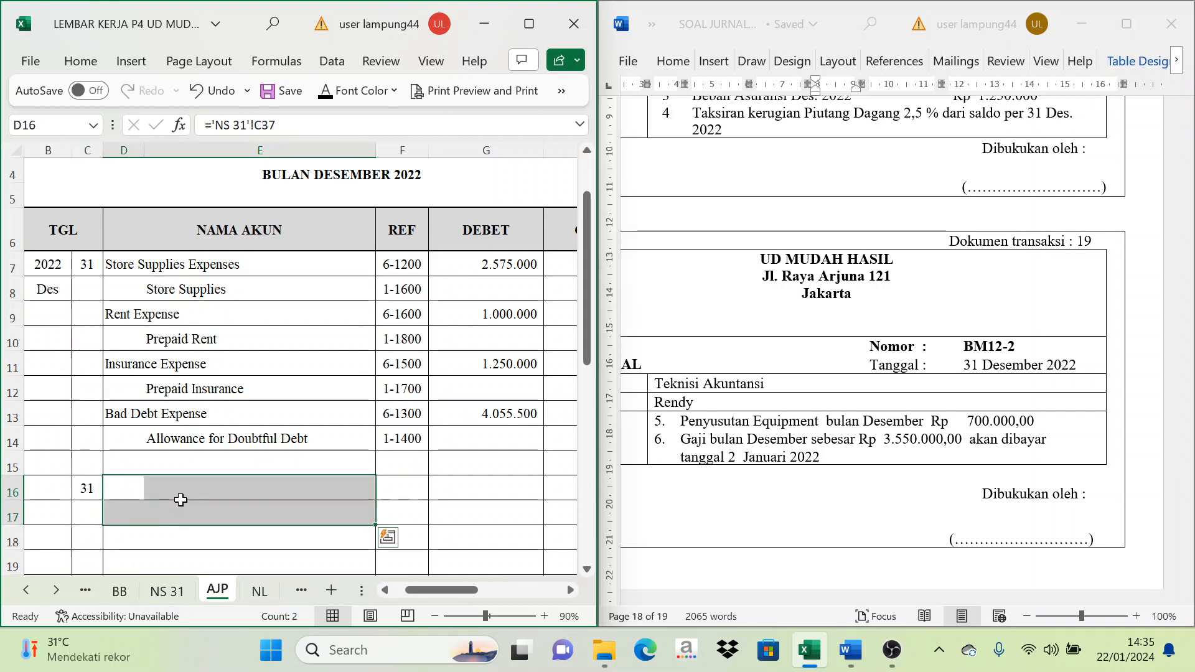
{"action": "left_click", "coordinate": [326, 98]}
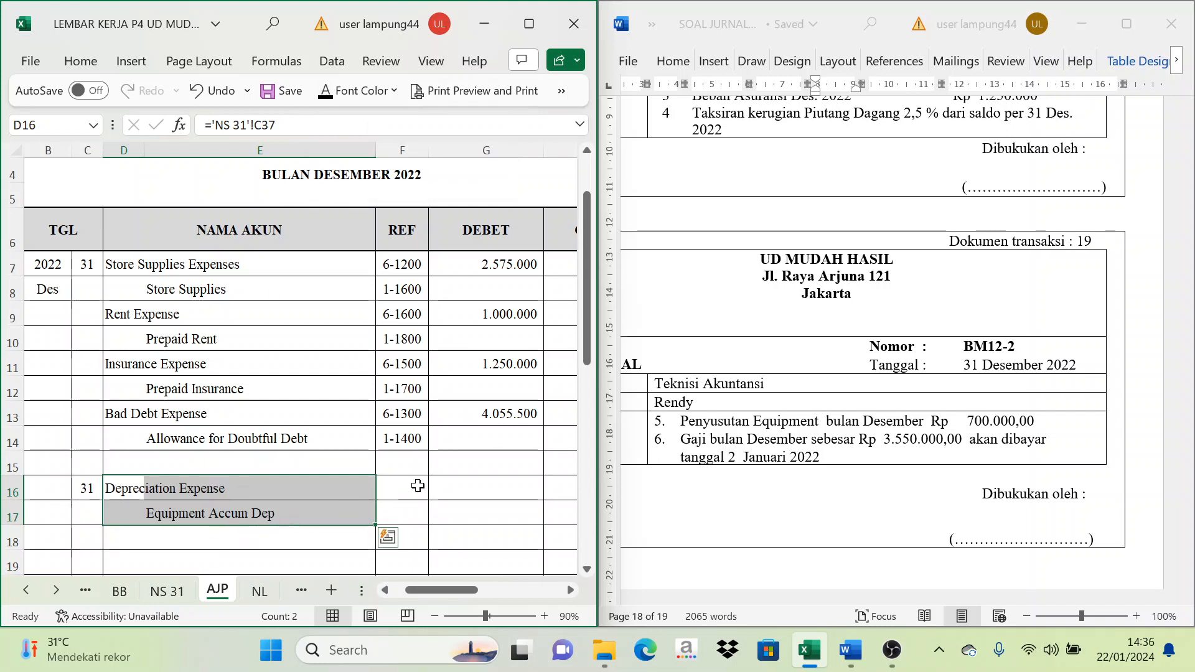
Reveal REF codes 6-1400 and 1-2110 and the 700.000 debit and credit amounts of the depreciation entry in rows 16 and 17
{"action": "left_click_drag", "start_coordinate": [418, 486], "coordinate": [410, 512]}
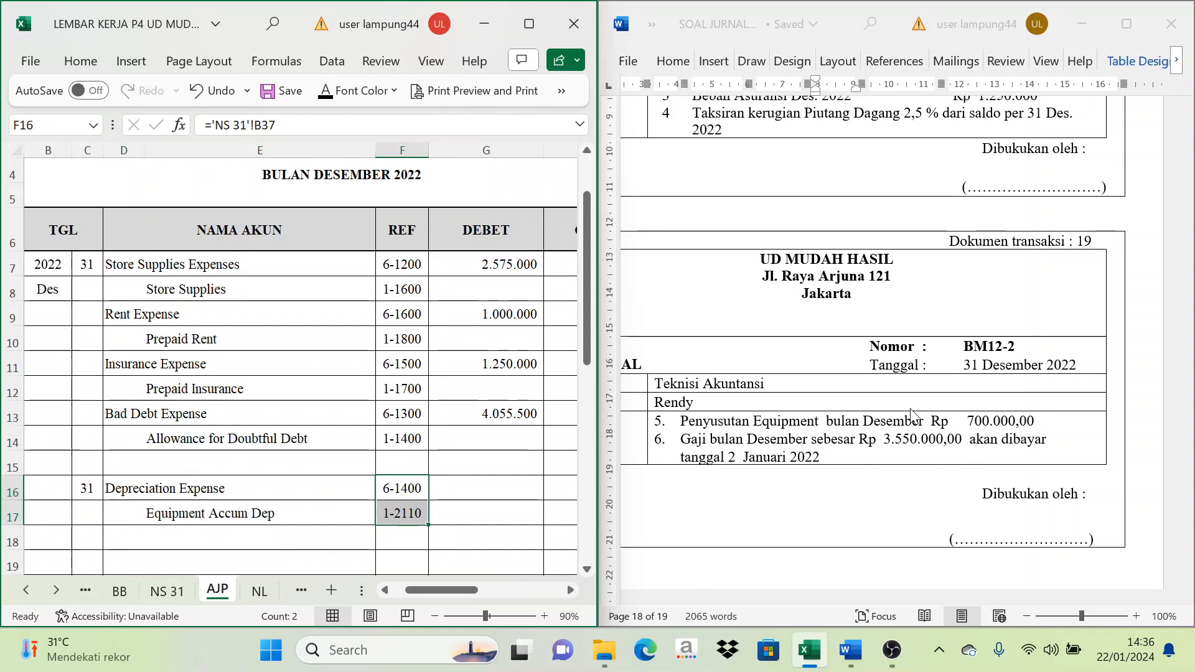
{"action": "left_click_drag", "start_coordinate": [489, 488], "coordinate": [550, 511]}
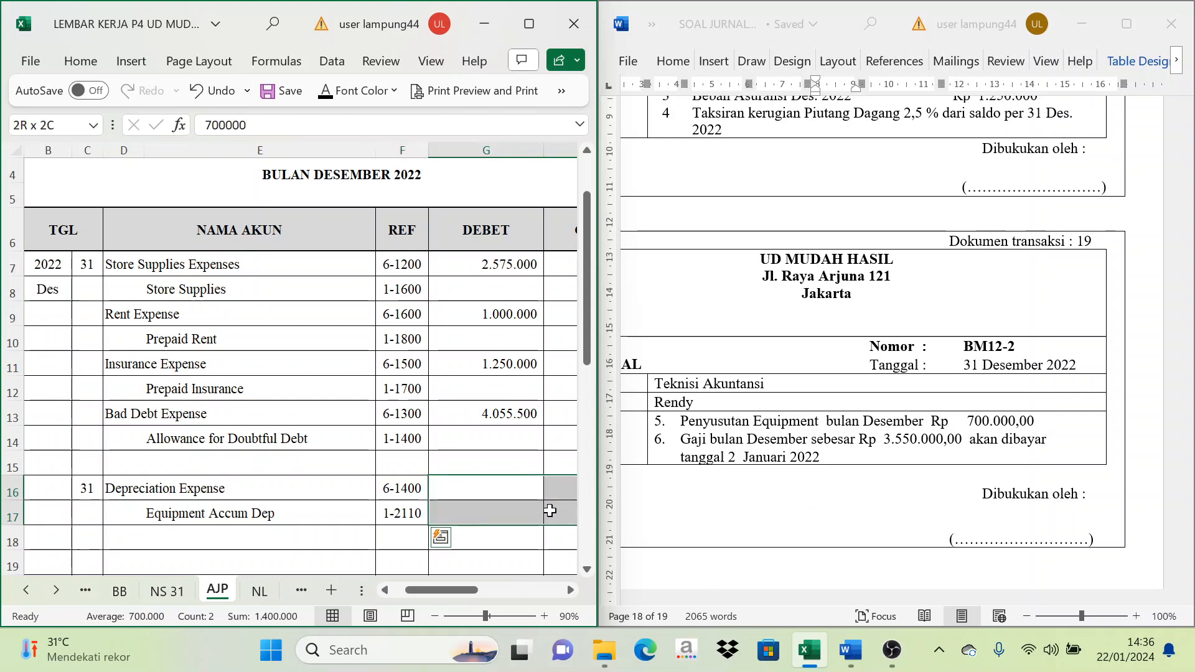
{"action": "left_click", "coordinate": [325, 93]}
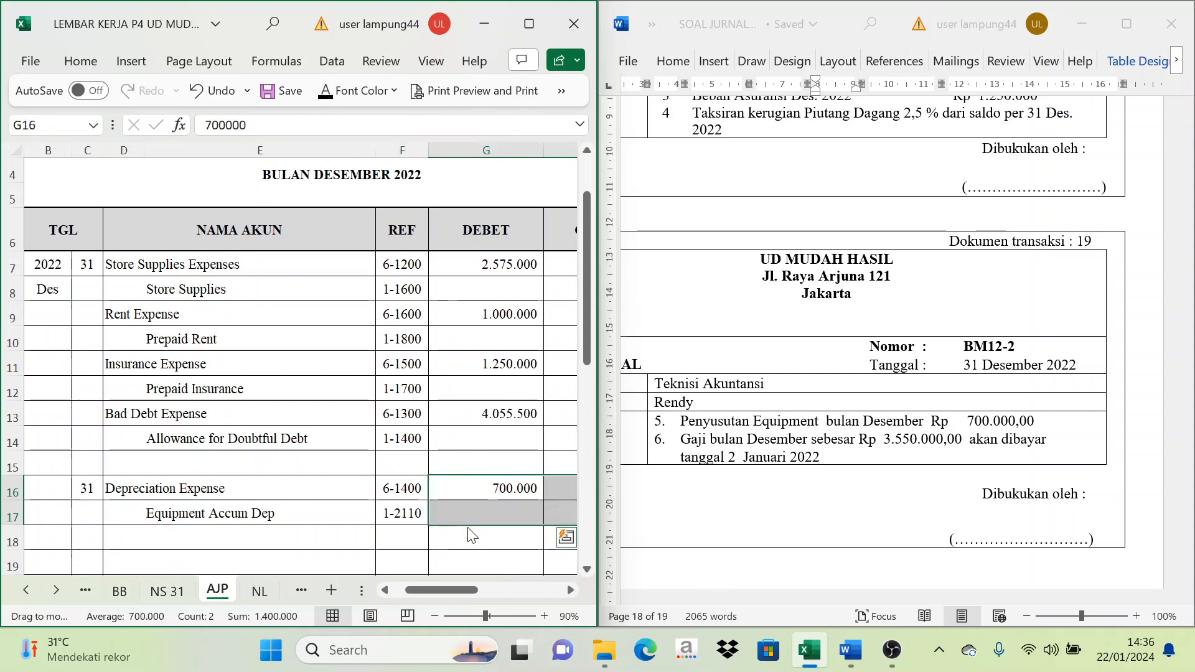
{"action": "left_click", "coordinate": [416, 536]}
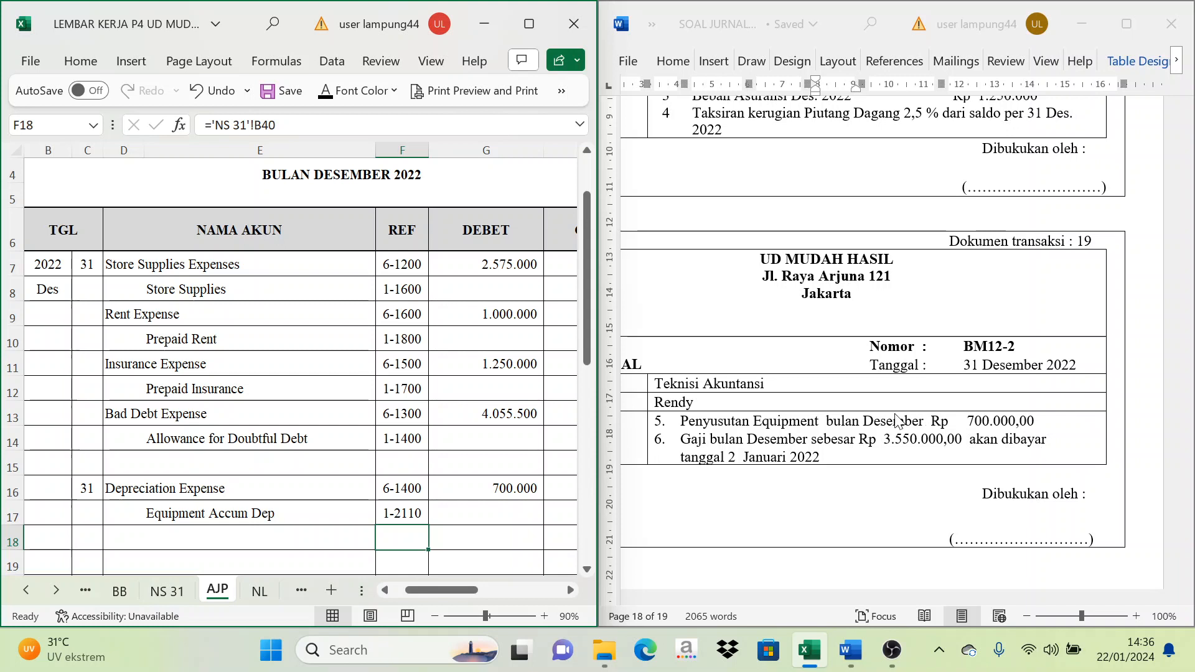
Reveal the accounts Wages & Salaries Expense and Expense Payable in rows 18 and 19 with a black font colour
{"action": "scroll", "coordinate": [440, 537], "scroll_direction": "down", "scroll_amount": 1}
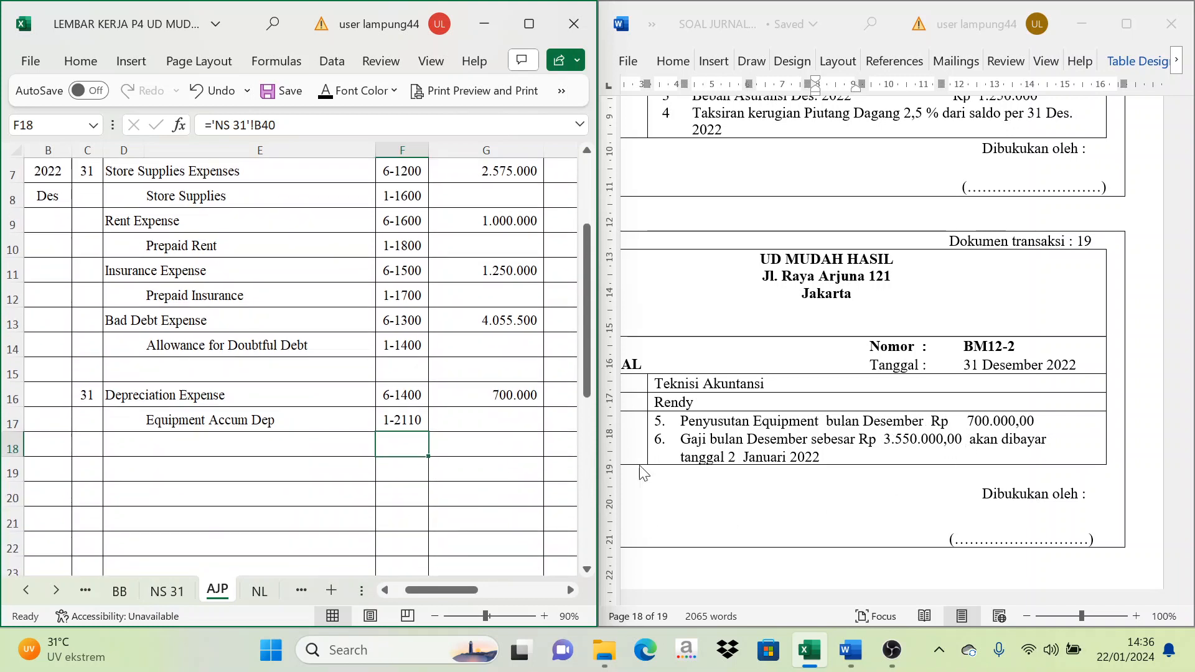
{"action": "left_click_drag", "start_coordinate": [121, 443], "coordinate": [173, 458]}
{"action": "left_click", "coordinate": [325, 92]}
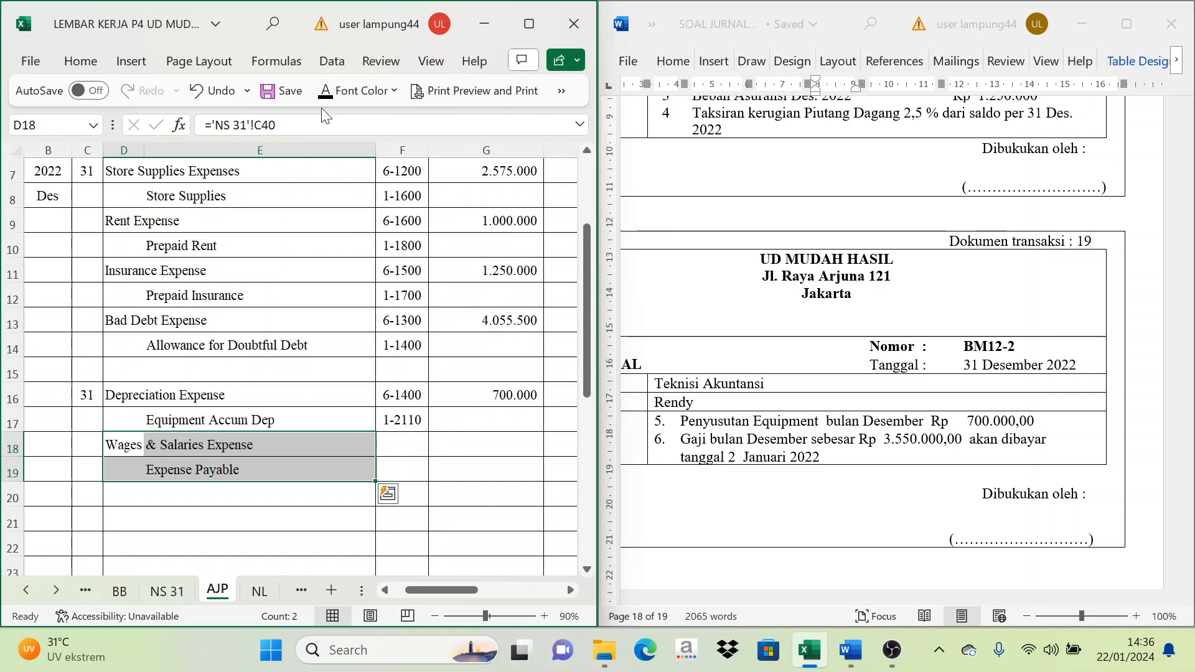
{"action": "left_click", "coordinate": [215, 445]}
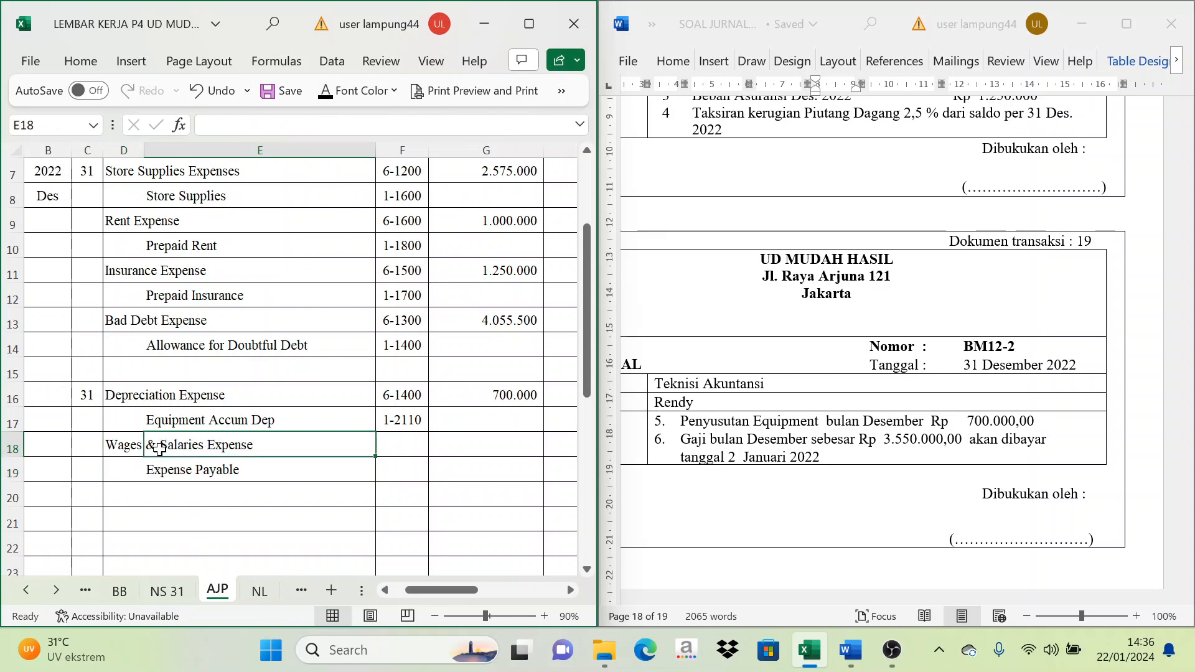
Reveal REF codes 6-1700 and 2-1200 and the 3.550.000 debit and credit amounts of the salaries entry in F18:H19
{"action": "left_click_drag", "start_coordinate": [405, 442], "coordinate": [552, 473]}
{"action": "left_click", "coordinate": [325, 91]}
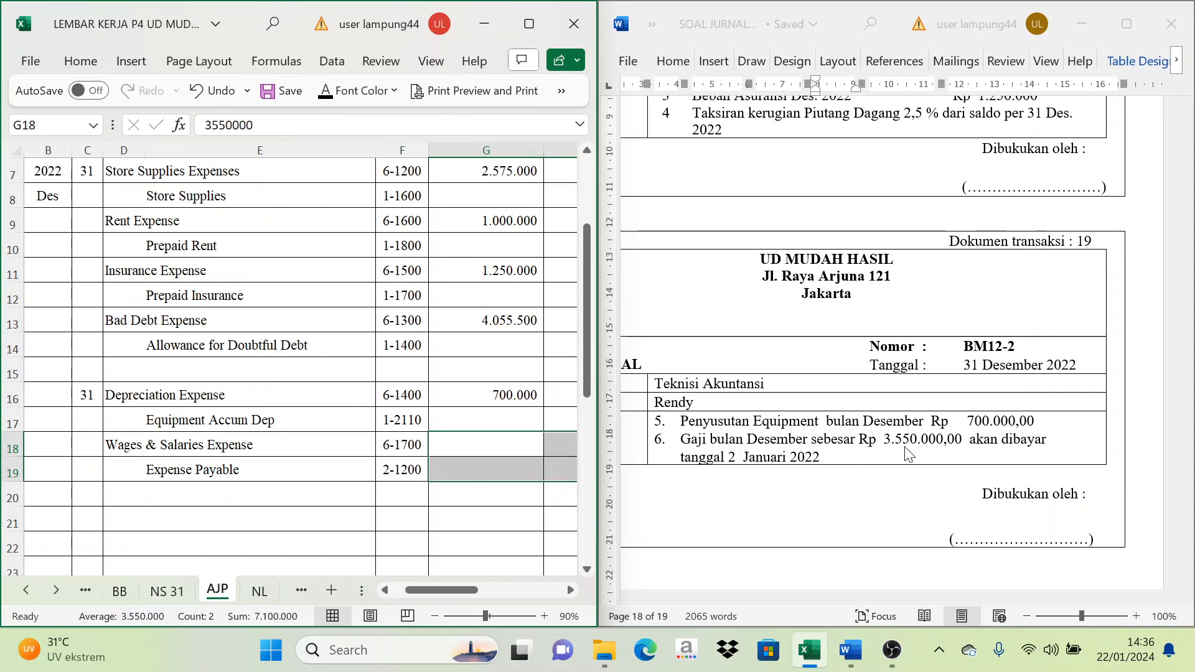
{"action": "left_click", "coordinate": [320, 91]}
{"action": "left_click_drag", "start_coordinate": [455, 591], "coordinate": [430, 599]}
Switch to the Word document and read items 7 and 8 of memo BM12-3 on closing the PPN accounts and calculating income tax
{"action": "scroll", "coordinate": [828, 432], "scroll_direction": "down", "scroll_amount": 1}
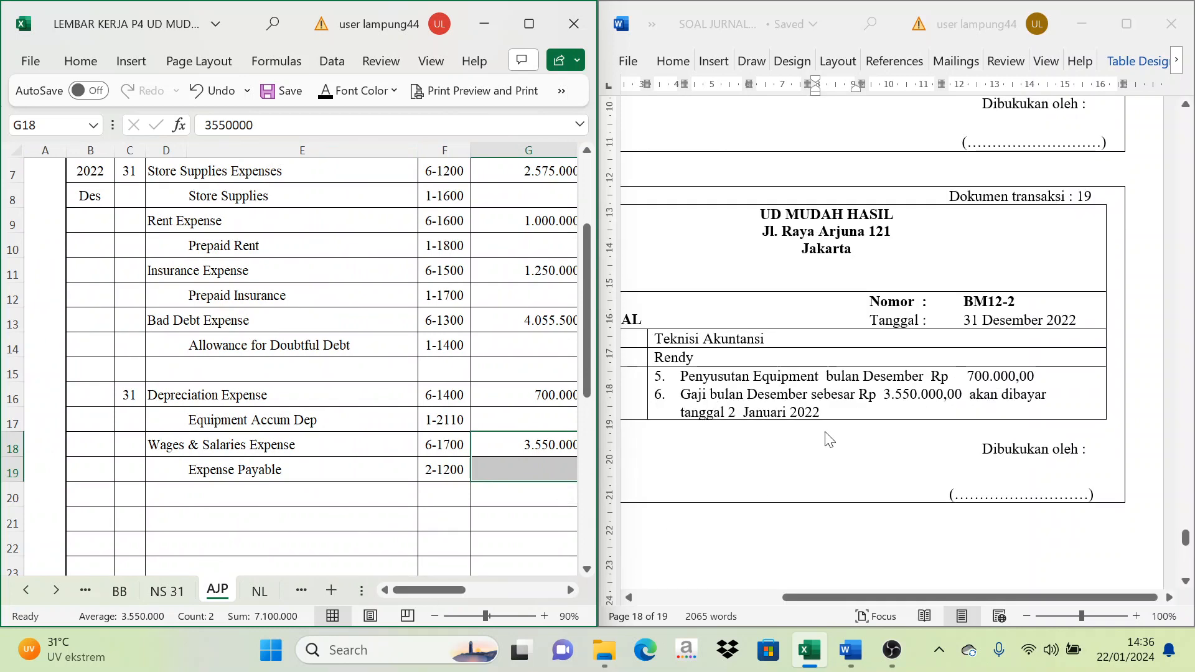
{"action": "scroll", "coordinate": [828, 432], "scroll_direction": "up", "scroll_amount": 1}
{"action": "left_click_drag", "start_coordinate": [963, 595], "coordinate": [890, 596]}
{"action": "scroll", "coordinate": [890, 473], "scroll_direction": "down", "scroll_amount": 1}
{"action": "scroll", "coordinate": [899, 343], "scroll_direction": "down", "scroll_amount": 15}
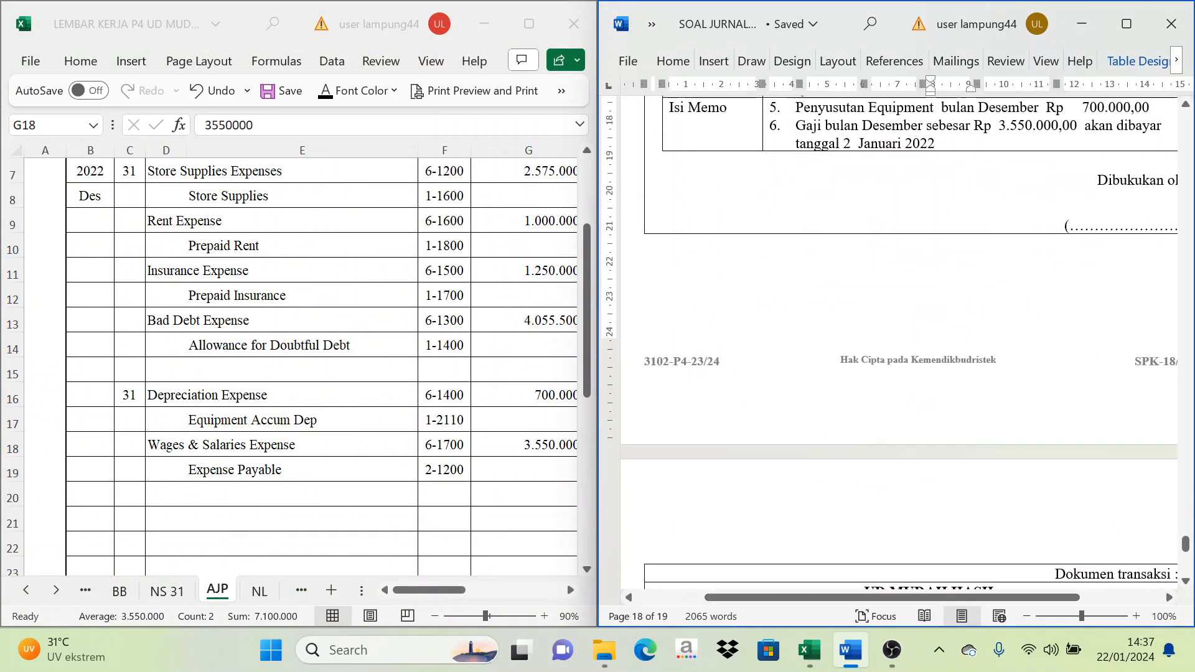
{"action": "scroll", "coordinate": [899, 342], "scroll_direction": "down", "scroll_amount": 2}
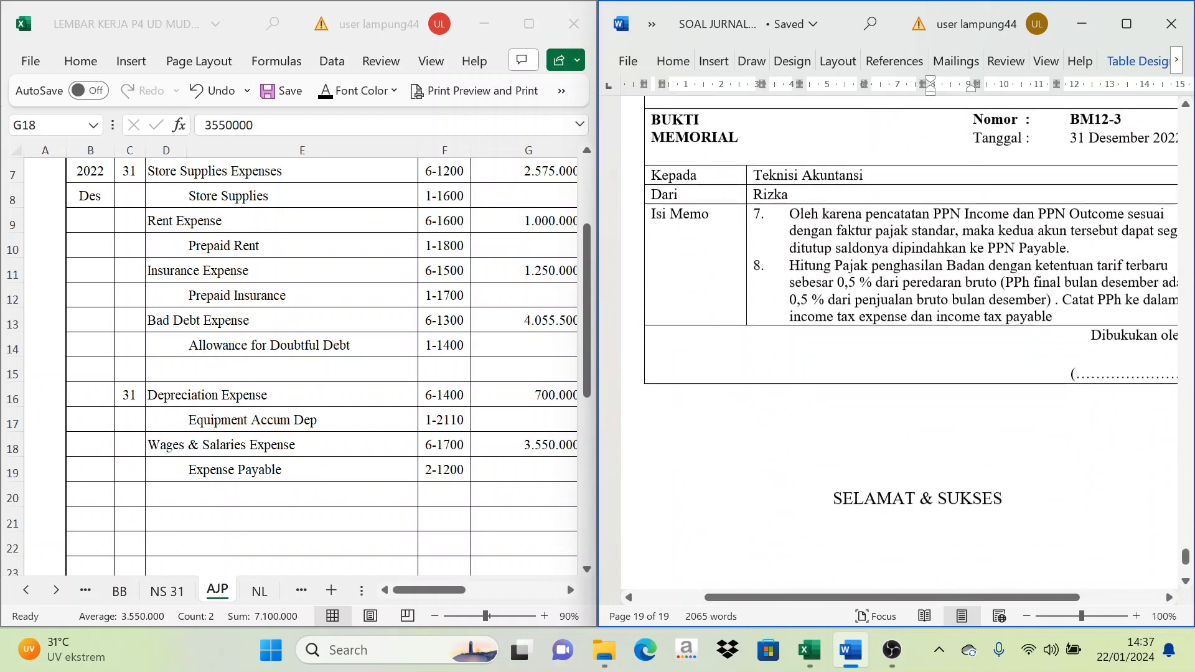
{"action": "scroll", "coordinate": [911, 311], "scroll_direction": "up", "scroll_amount": 2}
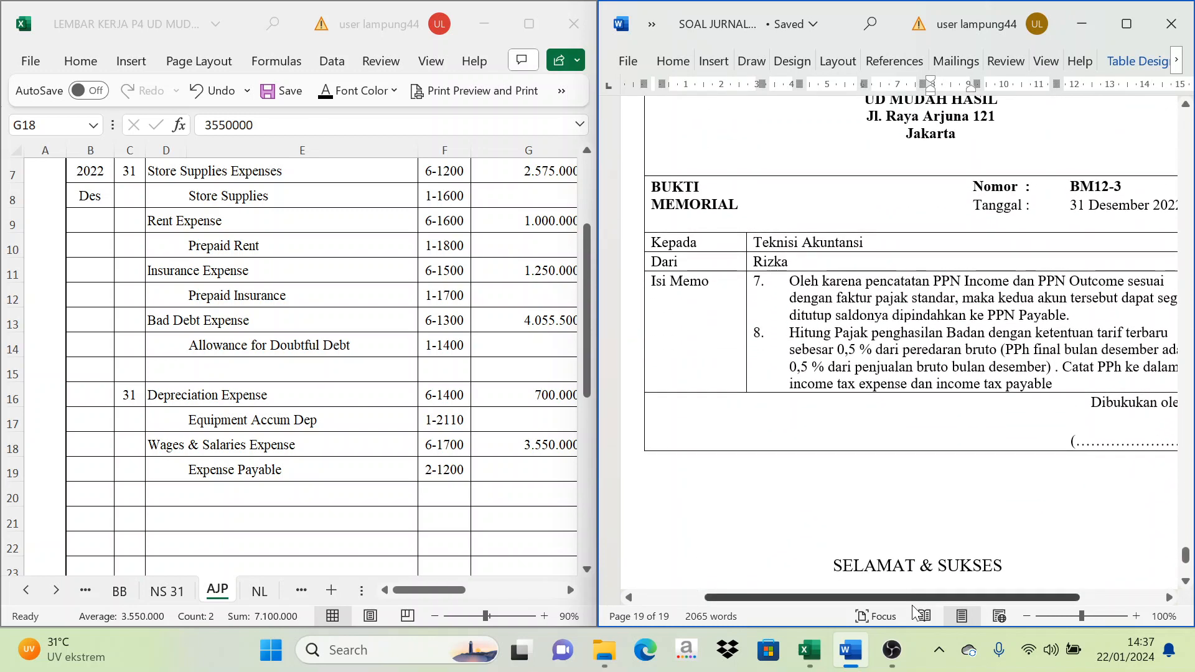
{"action": "left_click_drag", "start_coordinate": [918, 600], "coordinate": [979, 600]}
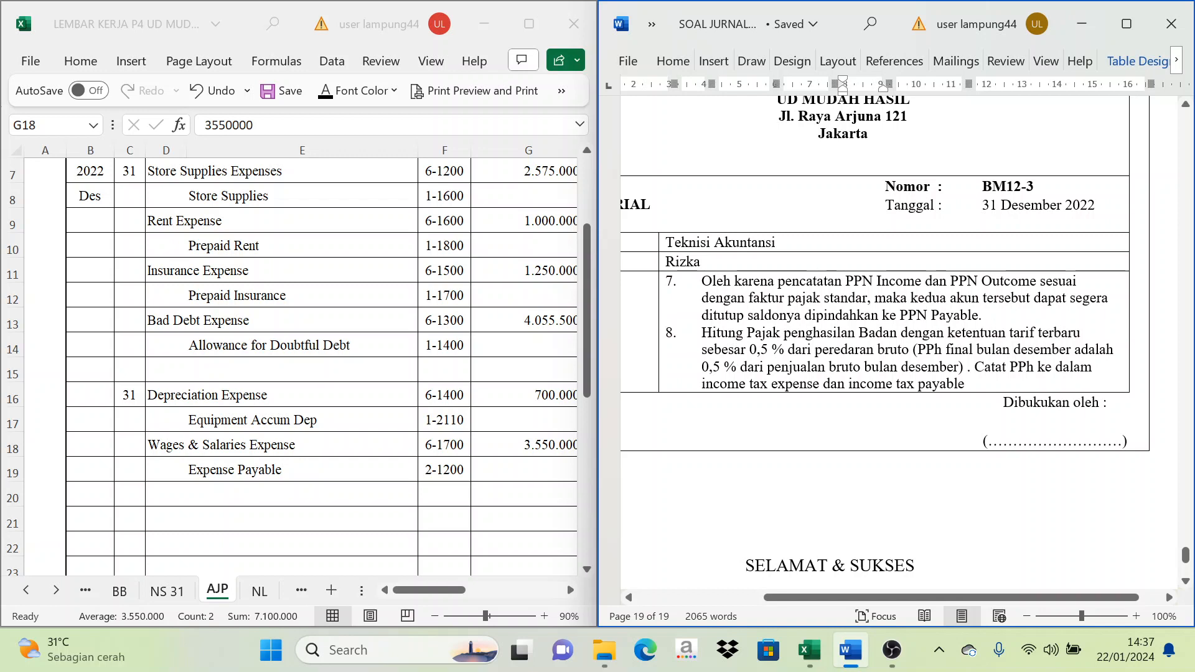
Switch to Excel's NS 31 sheet and check the PPN Outcome and PPN Income balances in rows 21 and 22
{"action": "left_click", "coordinate": [186, 589]}
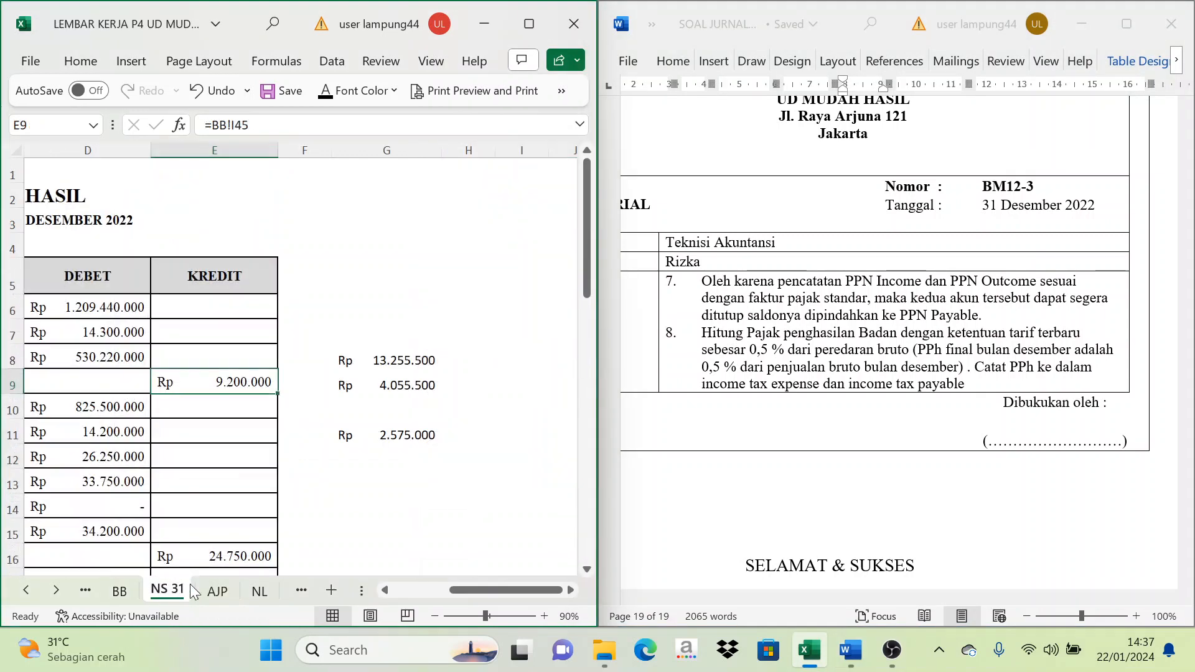
{"action": "left_click_drag", "start_coordinate": [504, 588], "coordinate": [459, 592]}
{"action": "scroll", "coordinate": [411, 482], "scroll_direction": "down", "scroll_amount": 1}
{"action": "scroll", "coordinate": [410, 483], "scroll_direction": "down", "scroll_amount": 3}
{"action": "scroll", "coordinate": [404, 542], "scroll_direction": "up", "scroll_amount": 1}
{"action": "left_click", "coordinate": [114, 451]}
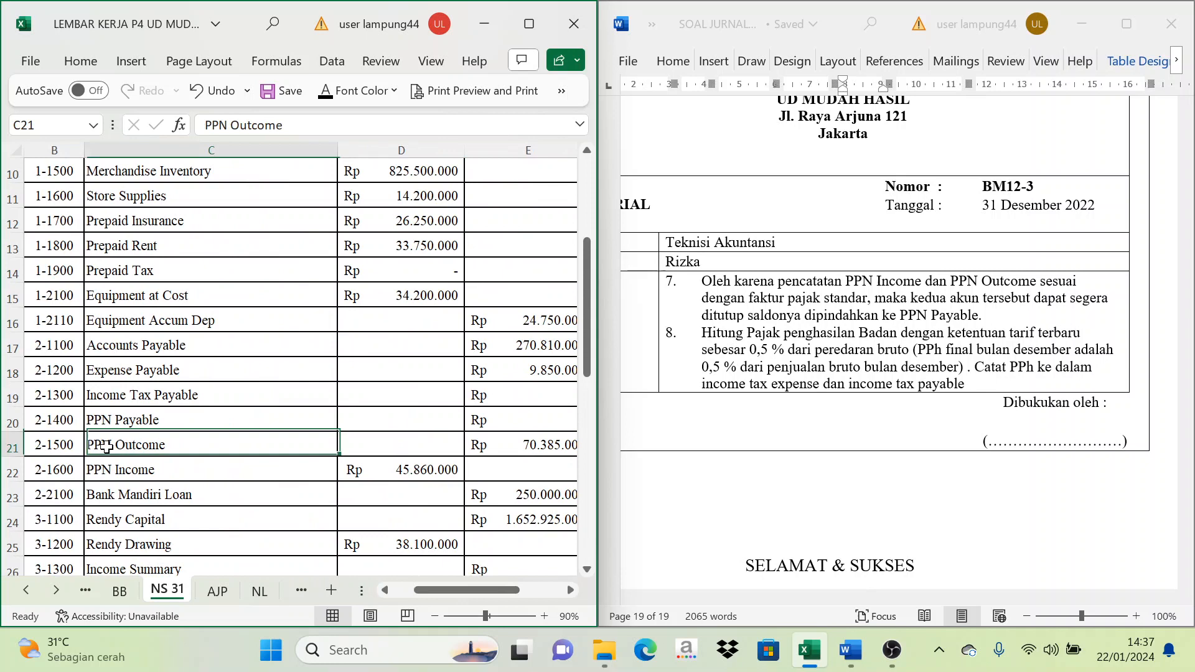
{"action": "left_click", "coordinate": [538, 447]}
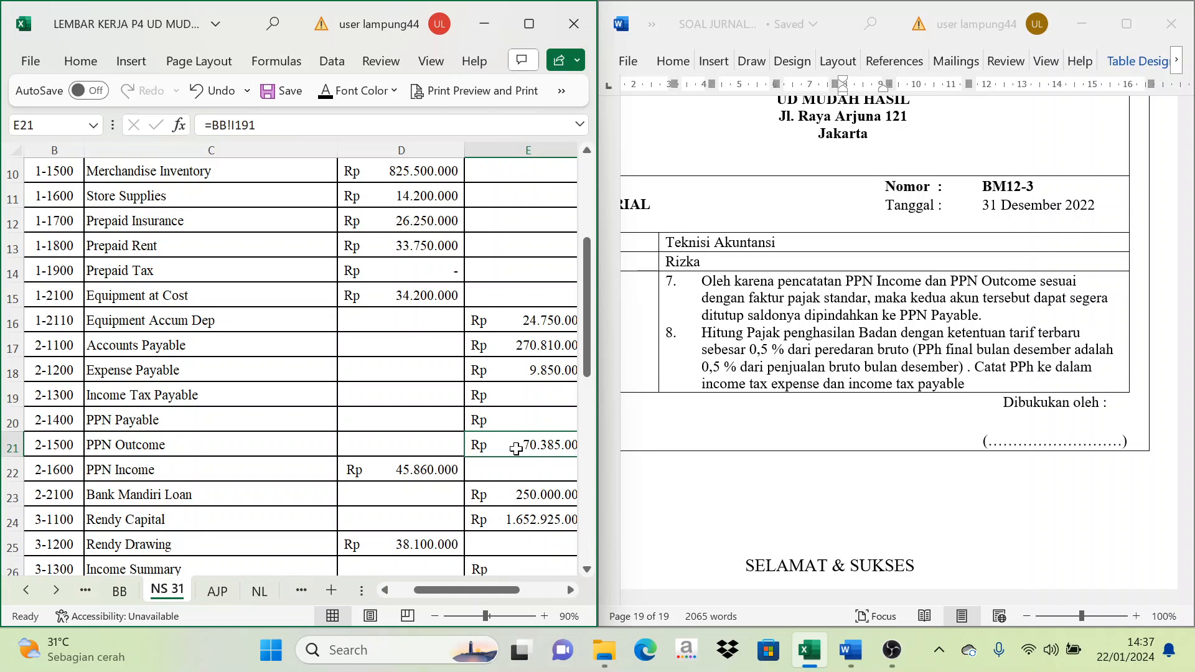
{"action": "left_click", "coordinate": [137, 444]}
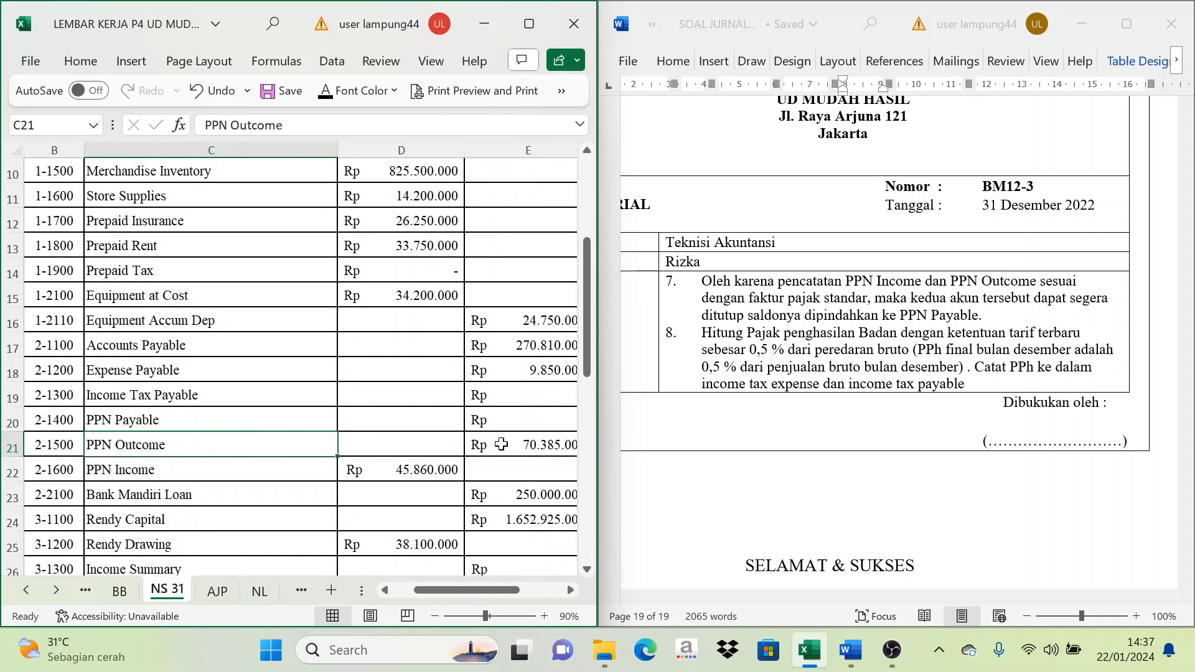
{"action": "left_click", "coordinate": [548, 444]}
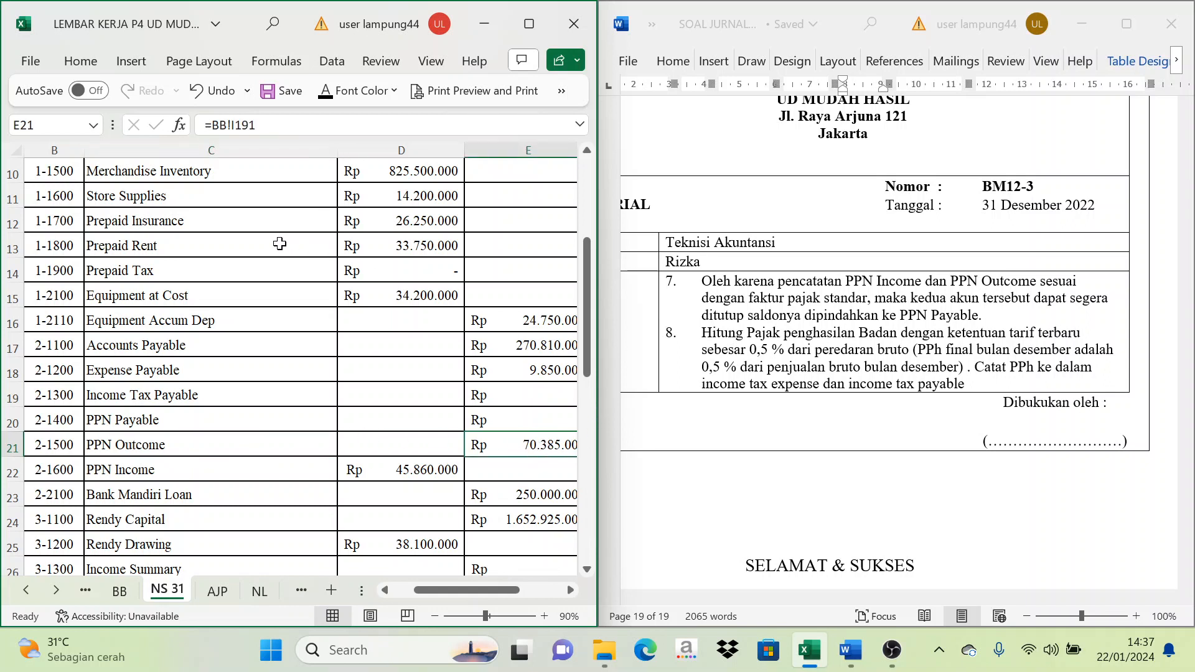
{"action": "left_click", "coordinate": [124, 470]}
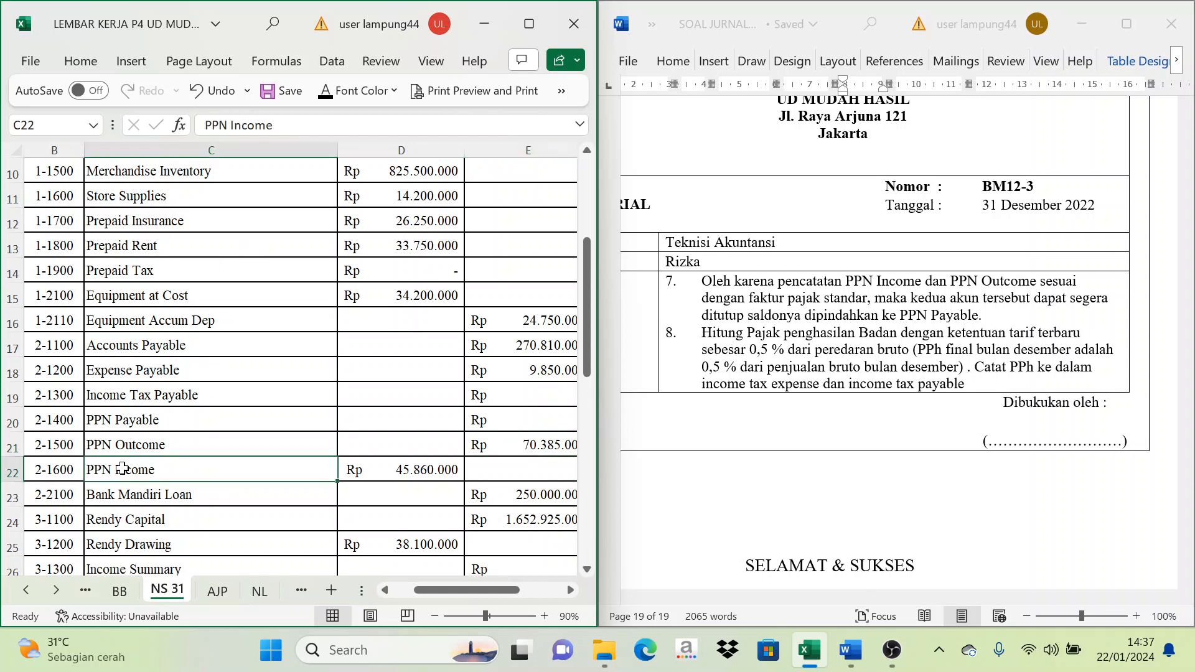
{"action": "left_click", "coordinate": [426, 473]}
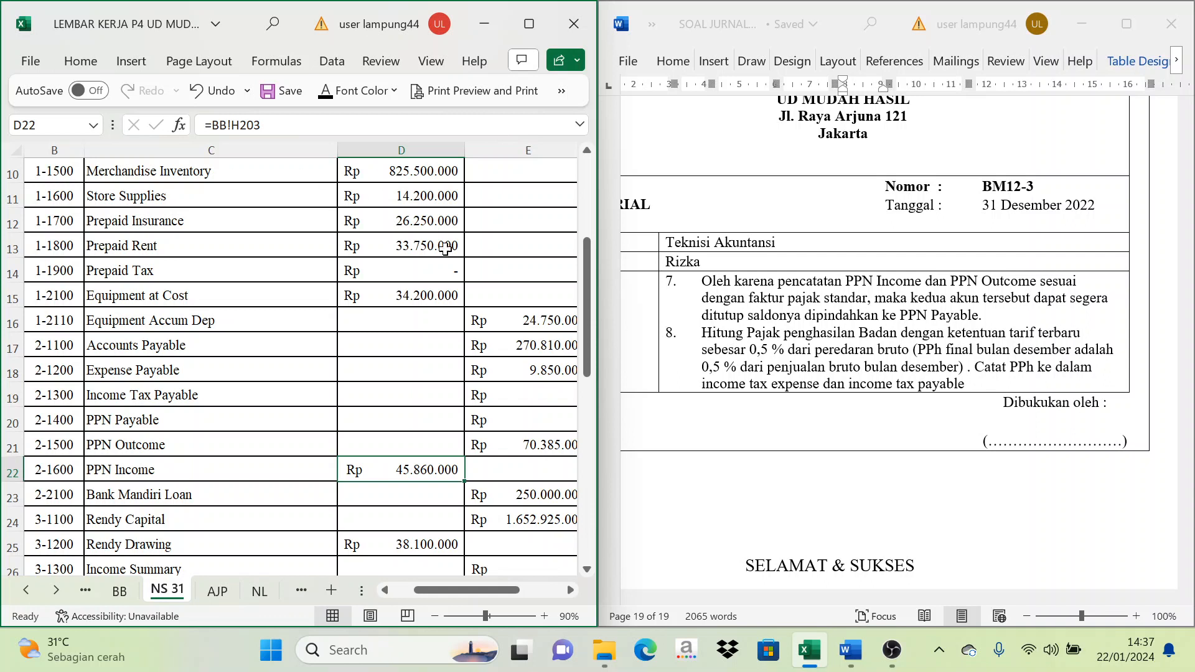
Compare the PPN Outcome balance in E21 with the PPN Income balance in D22 and locate the PPN Payable account in C20
{"action": "left_click", "coordinate": [522, 445]}
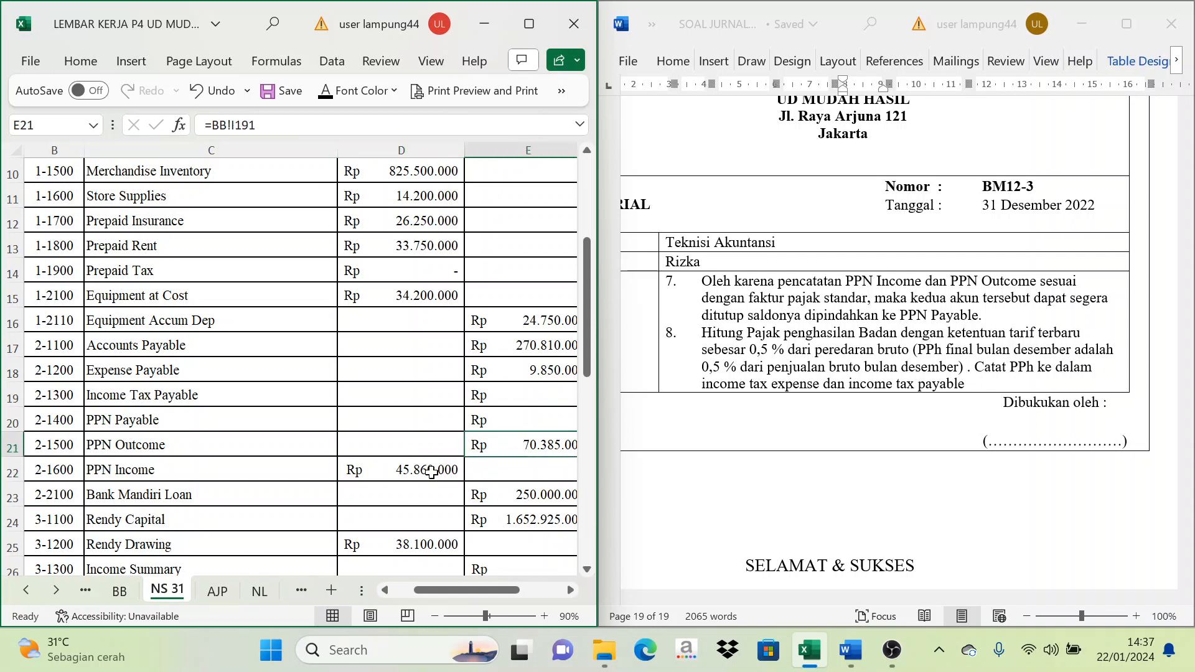
{"action": "left_click", "coordinate": [435, 469]}
{"action": "left_click", "coordinate": [507, 440]}
{"action": "left_click", "coordinate": [448, 467]}
{"action": "left_click", "coordinate": [513, 442]}
{"action": "left_click", "coordinate": [436, 470]}
{"action": "left_click", "coordinate": [514, 442]}
{"action": "left_click", "coordinate": [435, 470]}
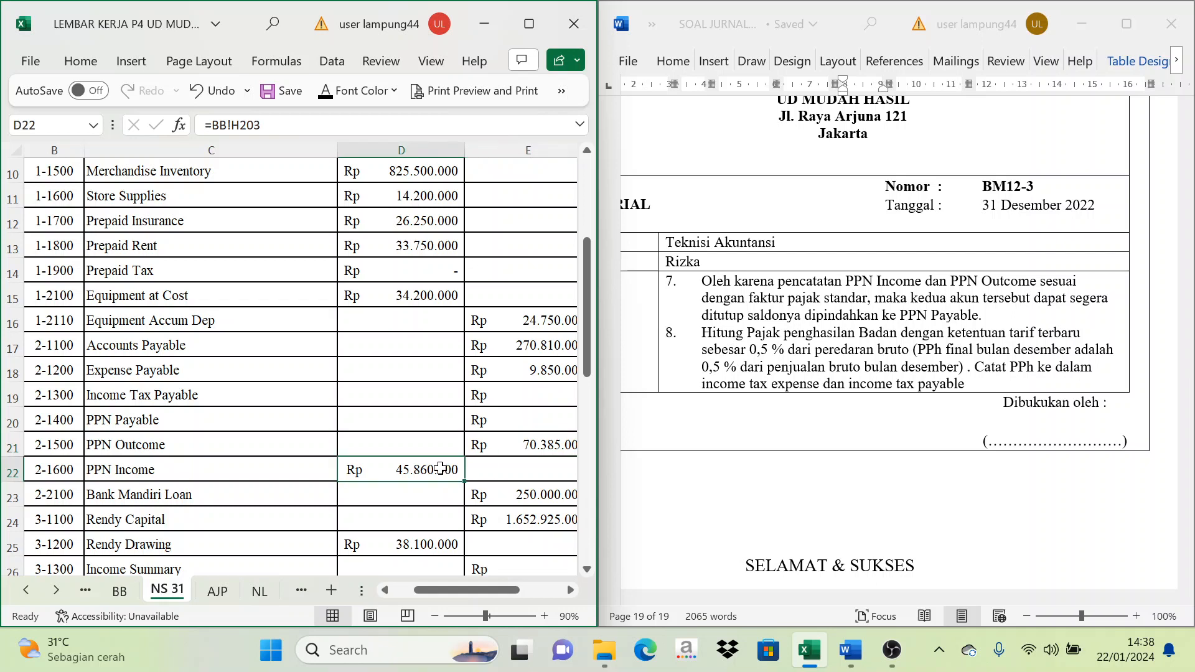
{"action": "left_click", "coordinate": [109, 421]}
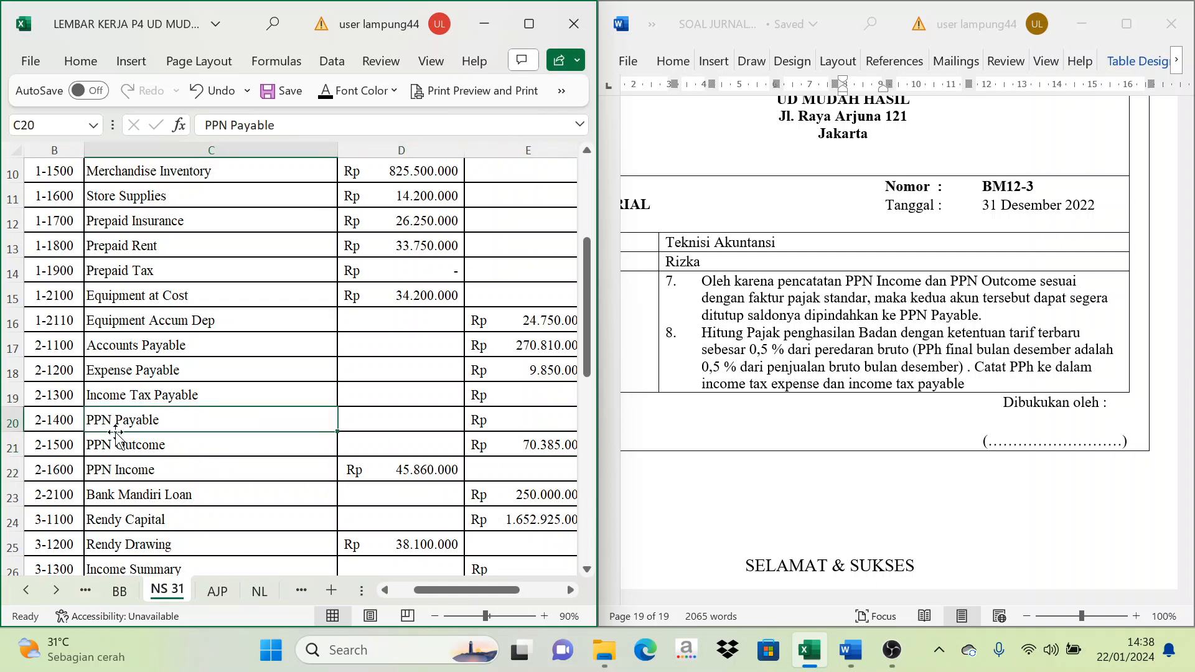
On the AJP sheet, reveal date 31 in C21 and the accounts PPN Outcome, PPN Income and PPN Payable in rows 21 to 23
{"action": "left_click", "coordinate": [217, 592]}
{"action": "scroll", "coordinate": [210, 488], "scroll_direction": "down", "scroll_amount": 1}
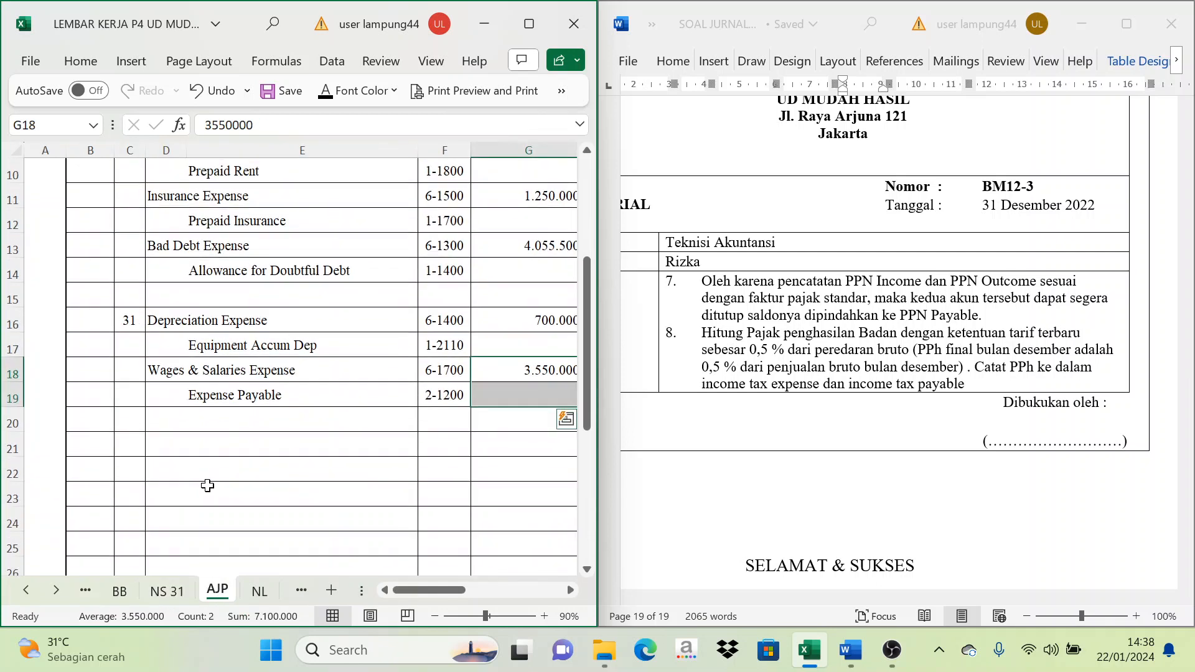
{"action": "left_click", "coordinate": [133, 442]}
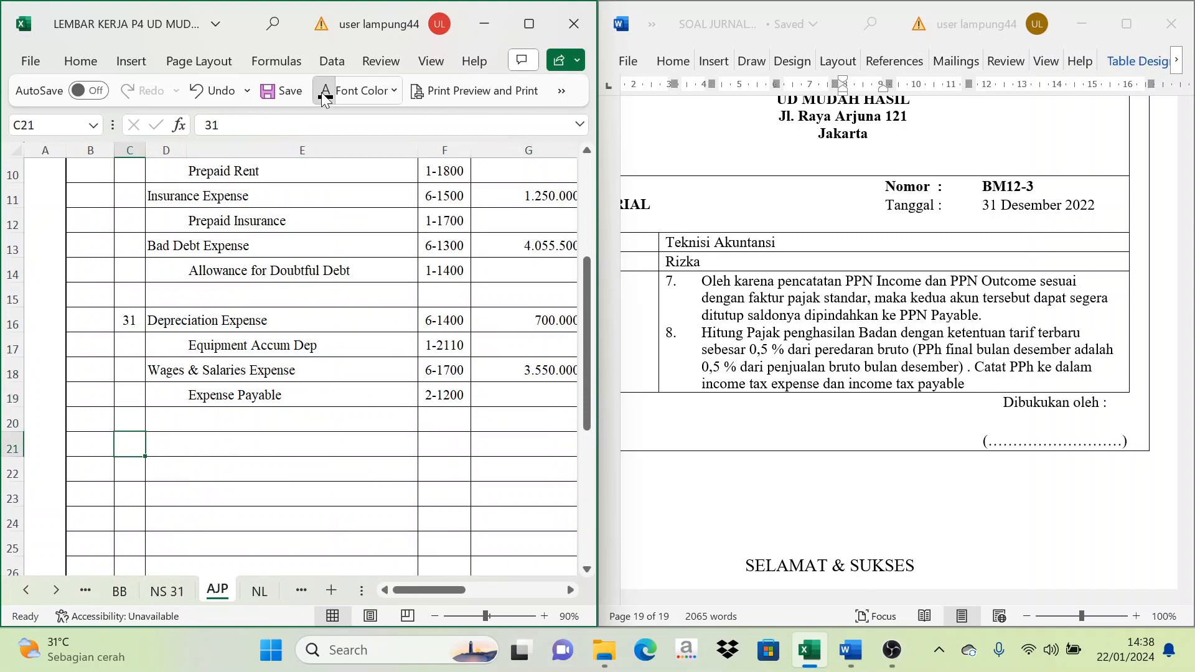
{"action": "left_click", "coordinate": [165, 446]}
{"action": "left_click_drag", "start_coordinate": [165, 446], "coordinate": [232, 488]}
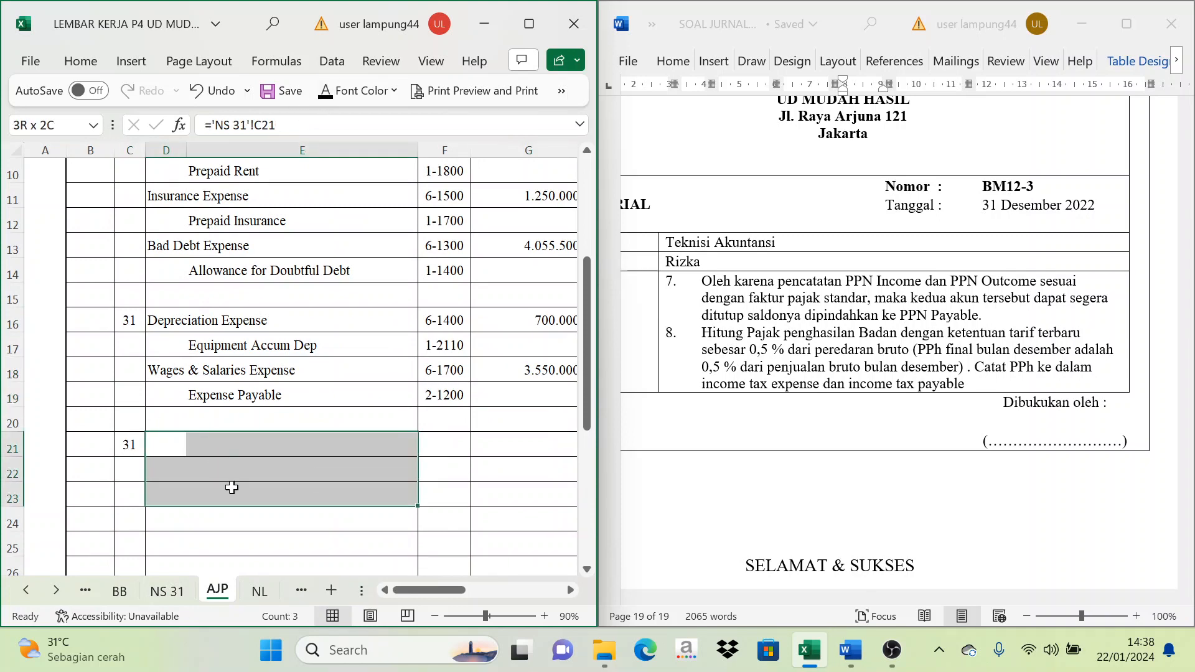
{"action": "type", "text": "PPN Outcome PPN Income PPN Payable"}
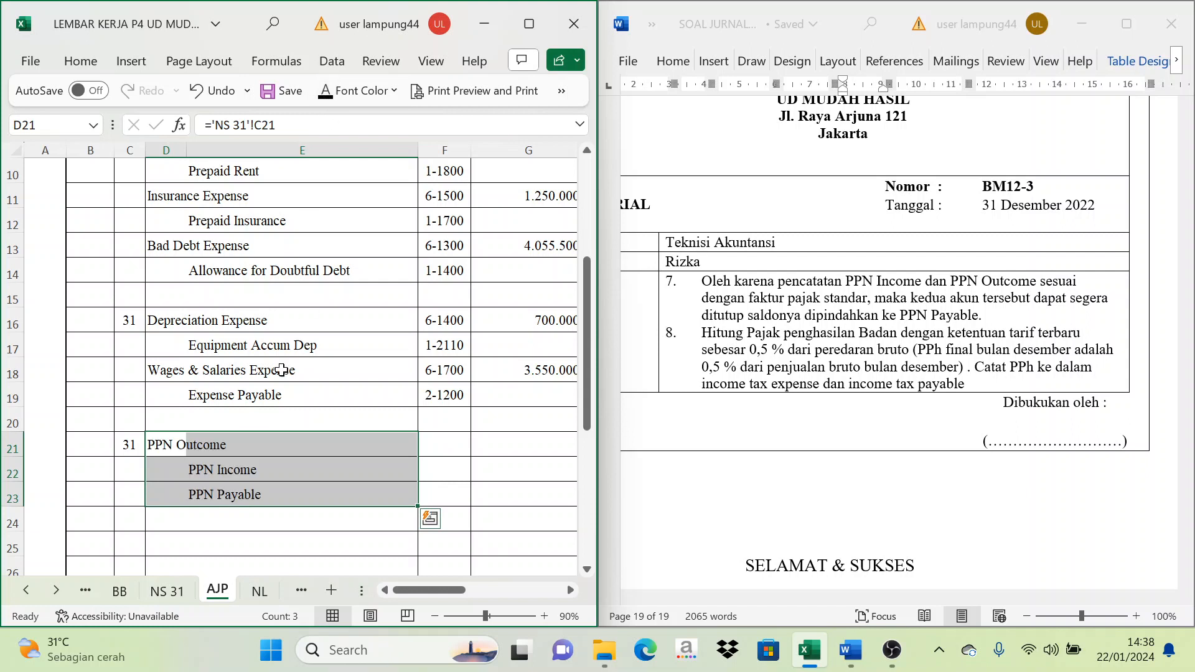
{"action": "left_click", "coordinate": [246, 510]}
{"action": "left_click", "coordinate": [277, 502]}
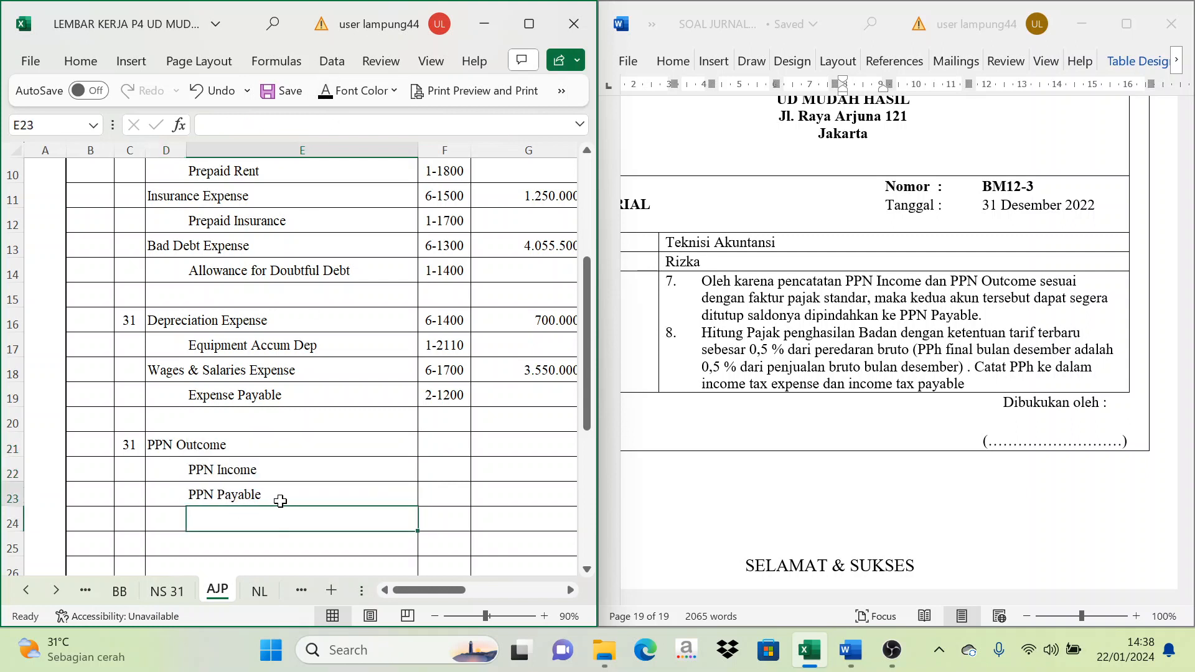
Reveal the hidden account codes 2-1500, 2-1600 and 2-1400 in F21:F23 of the AJP sheet by making their font black
{"action": "left_click_drag", "start_coordinate": [445, 448], "coordinate": [449, 491]}
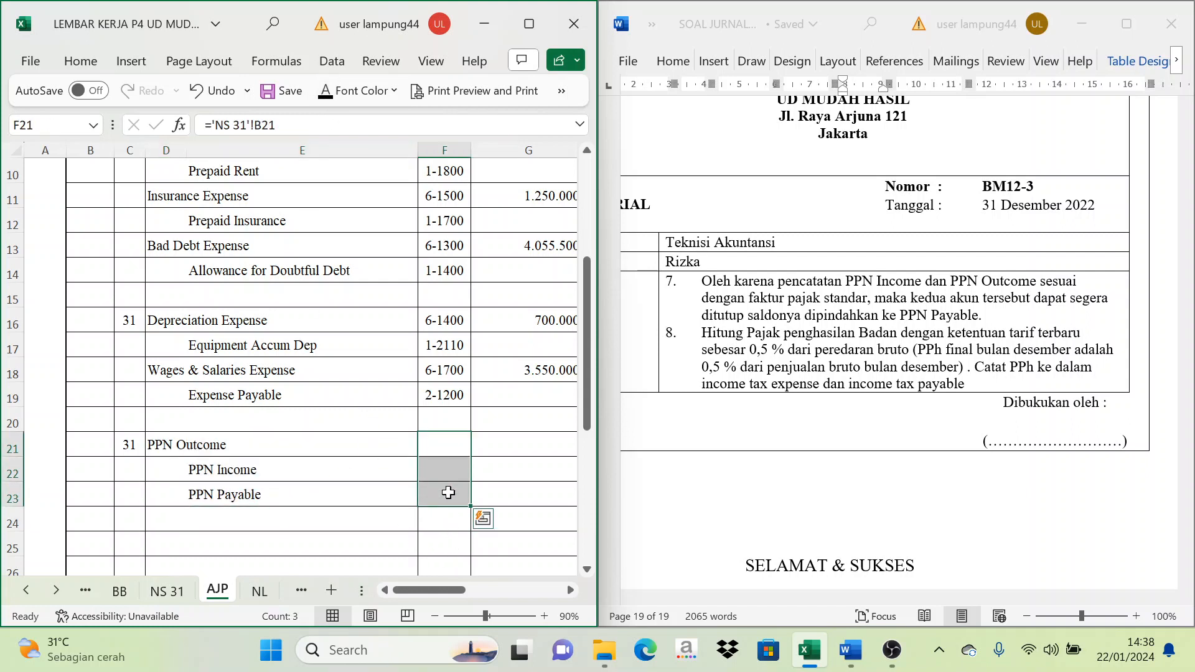
{"action": "key", "text": "ctrl+v"}
{"action": "left_click", "coordinate": [568, 592]}
{"action": "left_click", "coordinate": [567, 592]}
Check the PPN balances on NS 31 and reveal the AJP amounts 70.385.000 in G21 and 45.860.000 in H22
{"action": "left_click", "coordinate": [452, 446]}
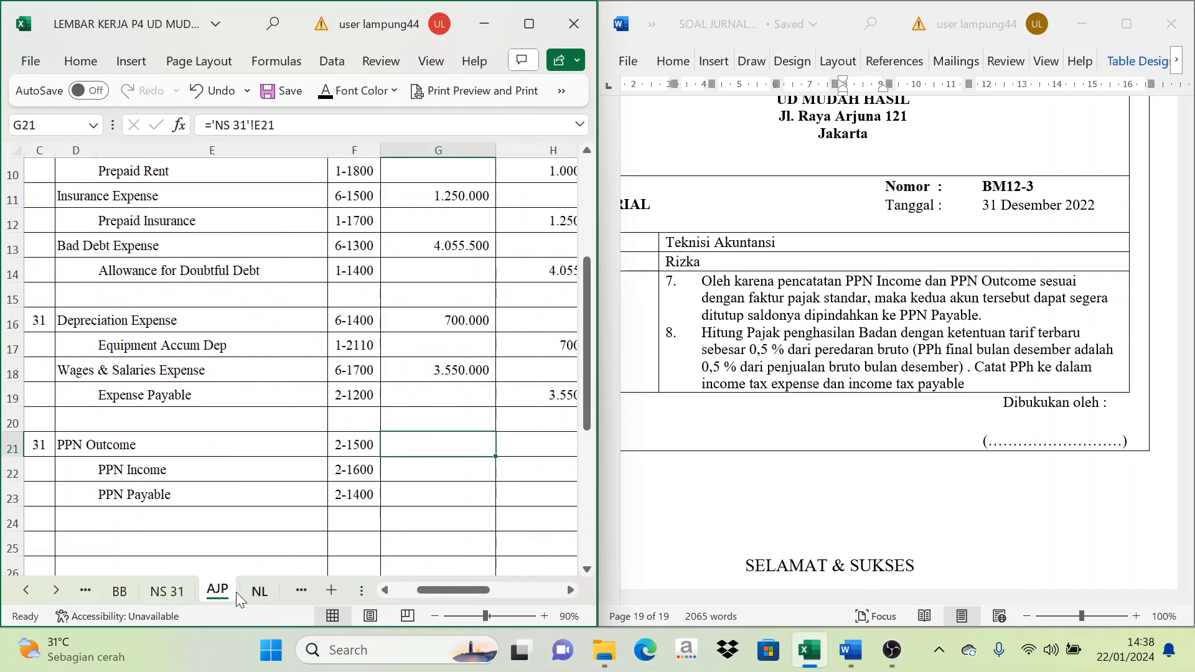
{"action": "left_click", "coordinate": [174, 589]}
{"action": "left_click", "coordinate": [523, 447]}
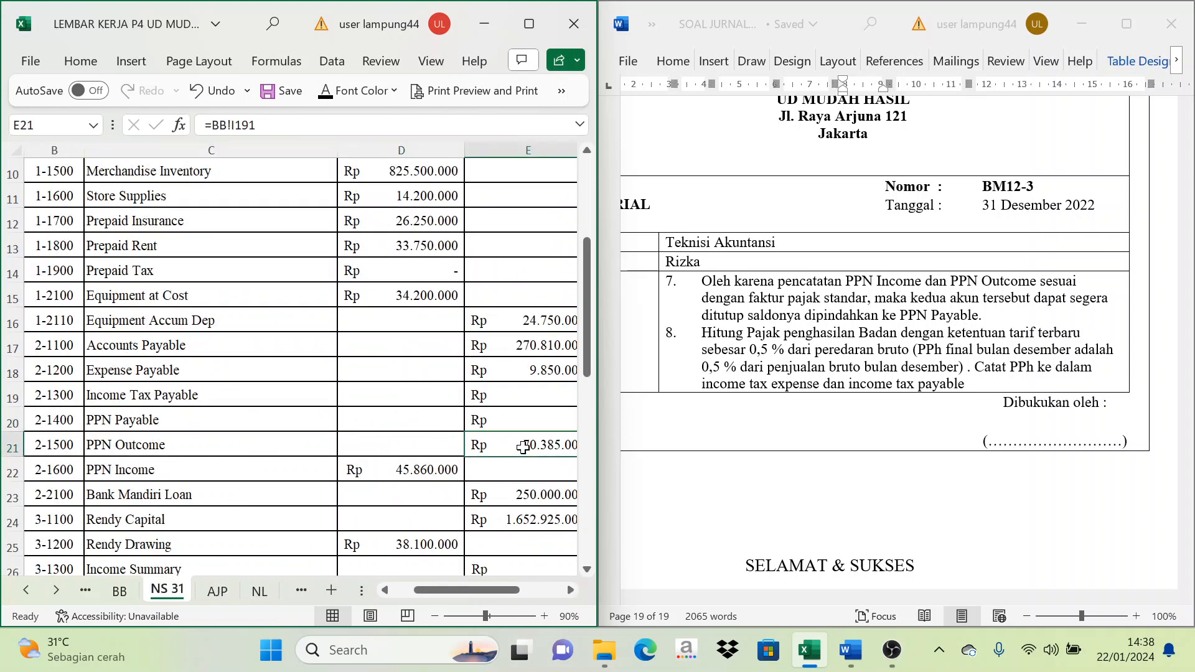
{"action": "mouse_move", "coordinate": [508, 590]}
{"action": "left_mouse_down"}
{"action": "mouse_move", "coordinate": [532, 599]}
{"action": "mouse_move", "coordinate": [505, 611]}
{"action": "left_mouse_up"}
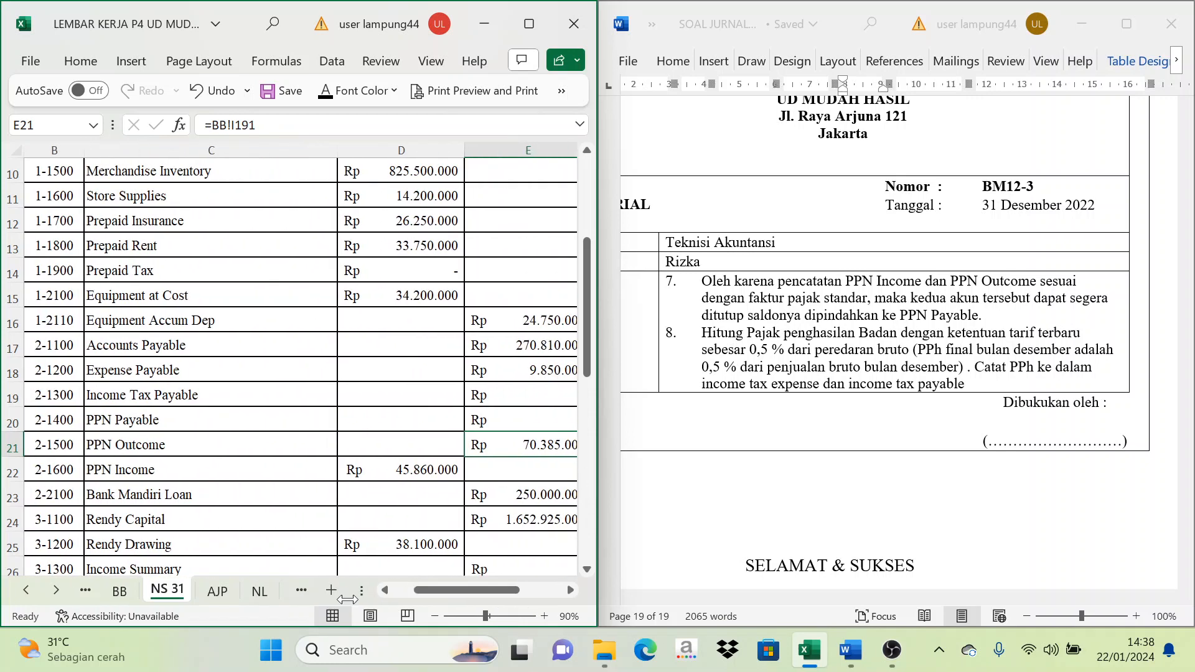
{"action": "left_click", "coordinate": [218, 590]}
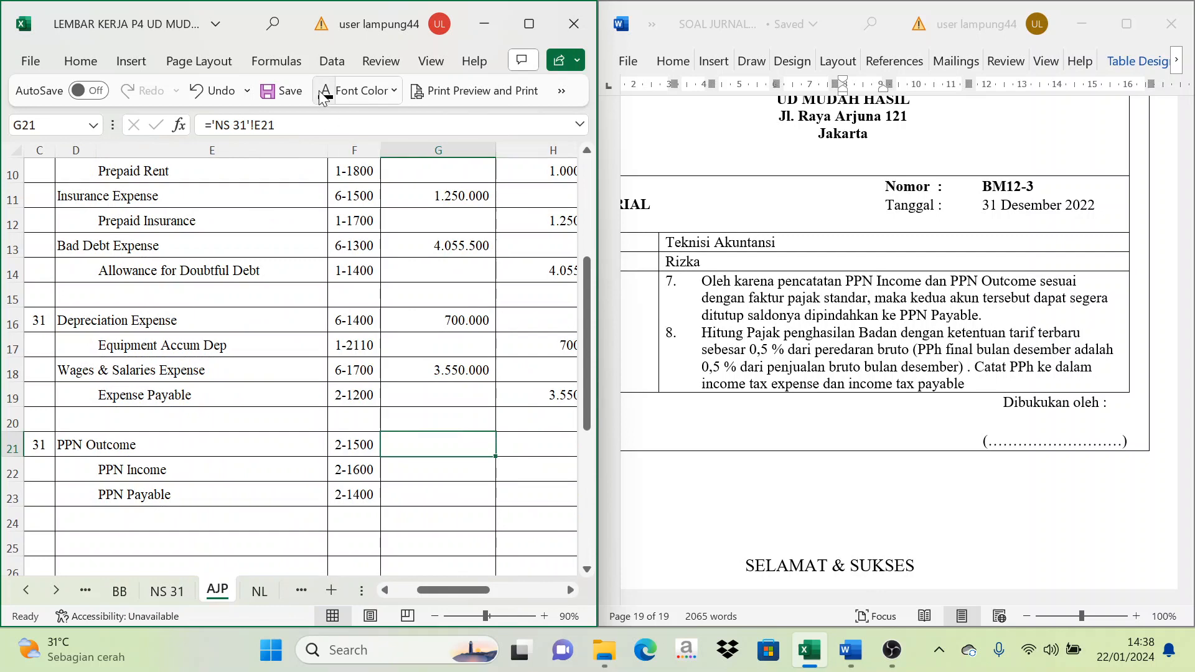
{"action": "left_click", "coordinate": [180, 595]}
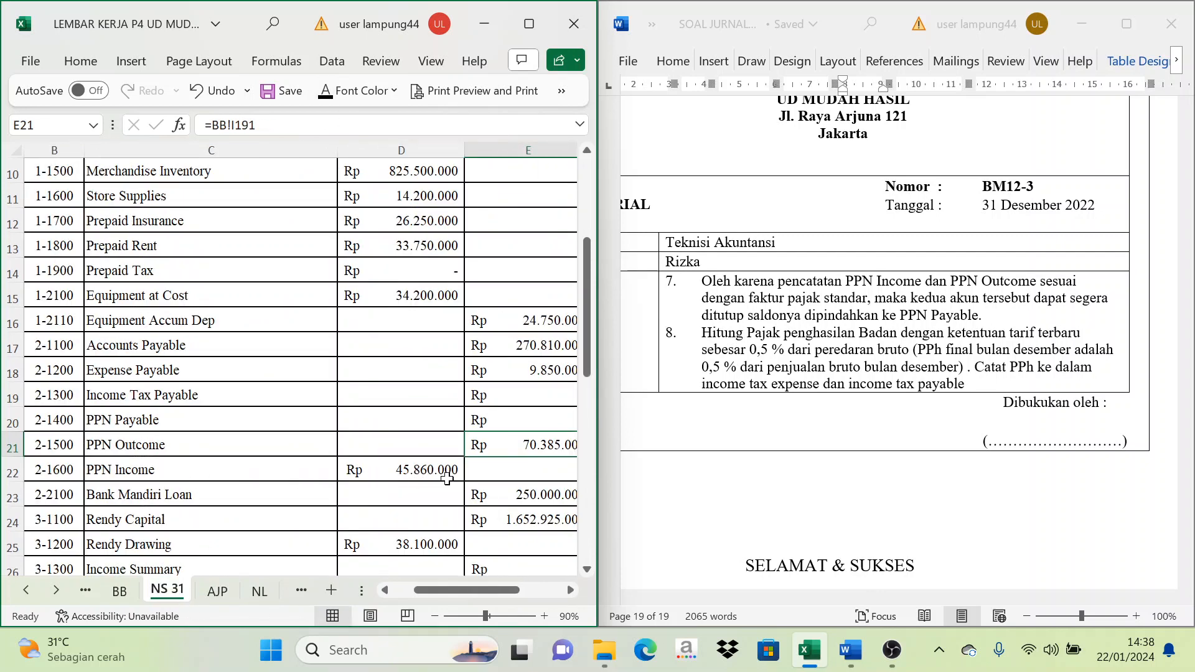
{"action": "left_click", "coordinate": [229, 595]}
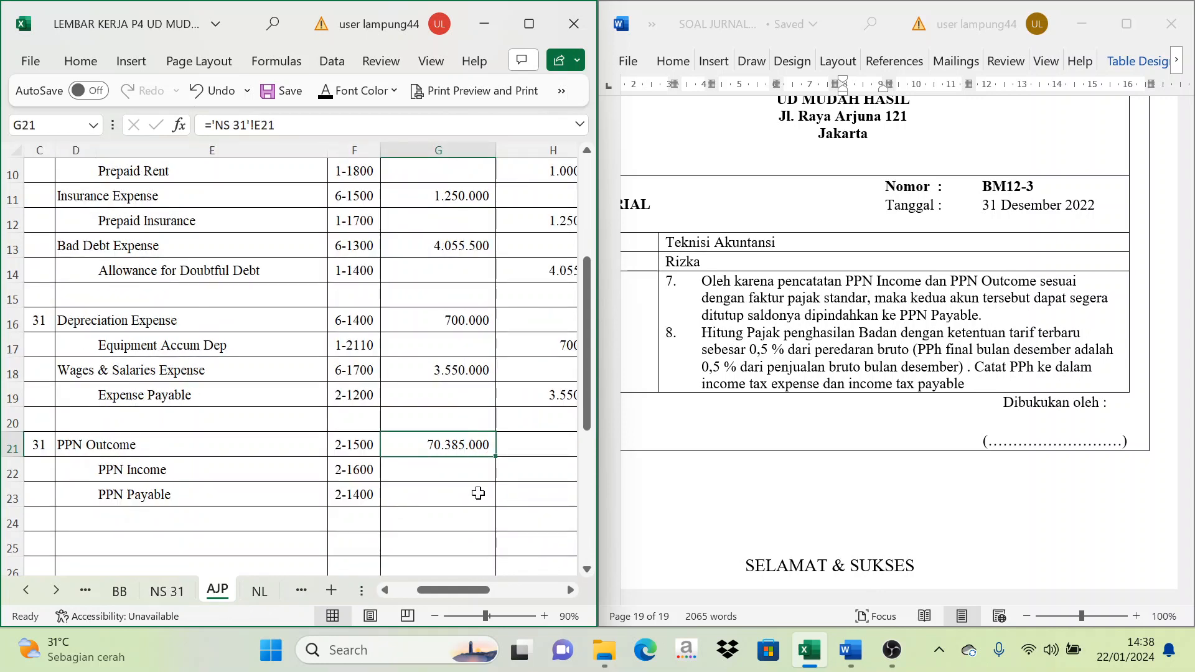
{"action": "left_click", "coordinate": [528, 473]}
{"action": "scroll", "coordinate": [484, 531], "scroll_direction": "right", "scroll_amount": 3}
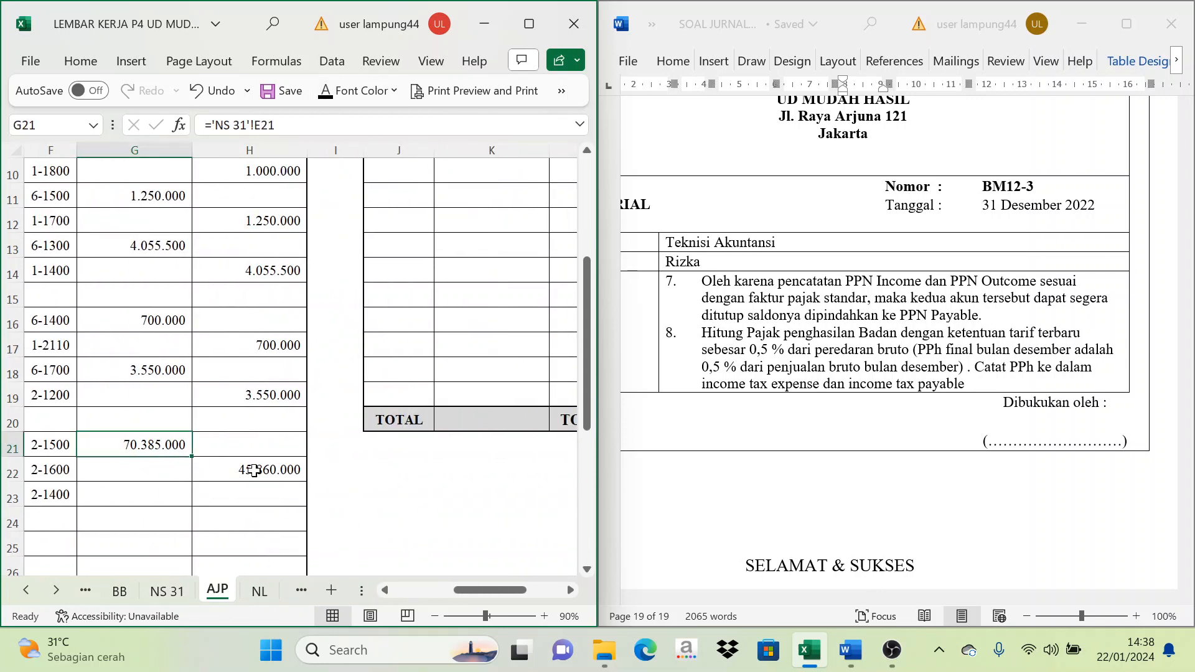
Reveal the PPN Payable credit of 24.525.000 in H23, calculated as =G21-H22
{"action": "left_click", "coordinate": [262, 514]}
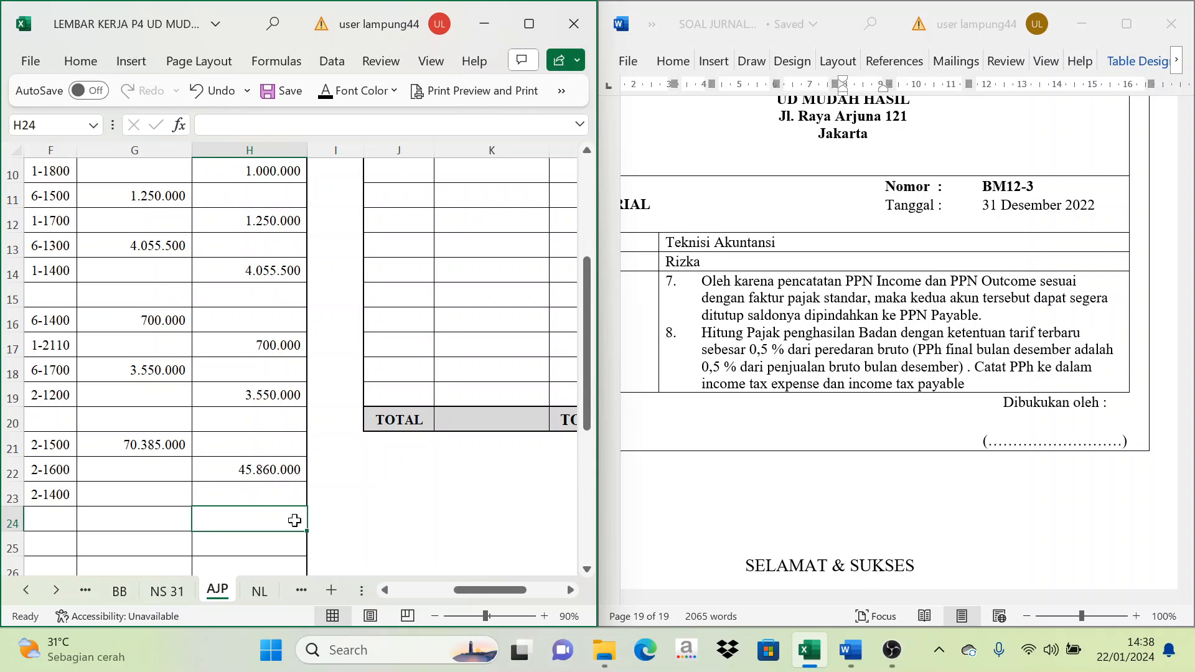
{"action": "left_click", "coordinate": [270, 502]}
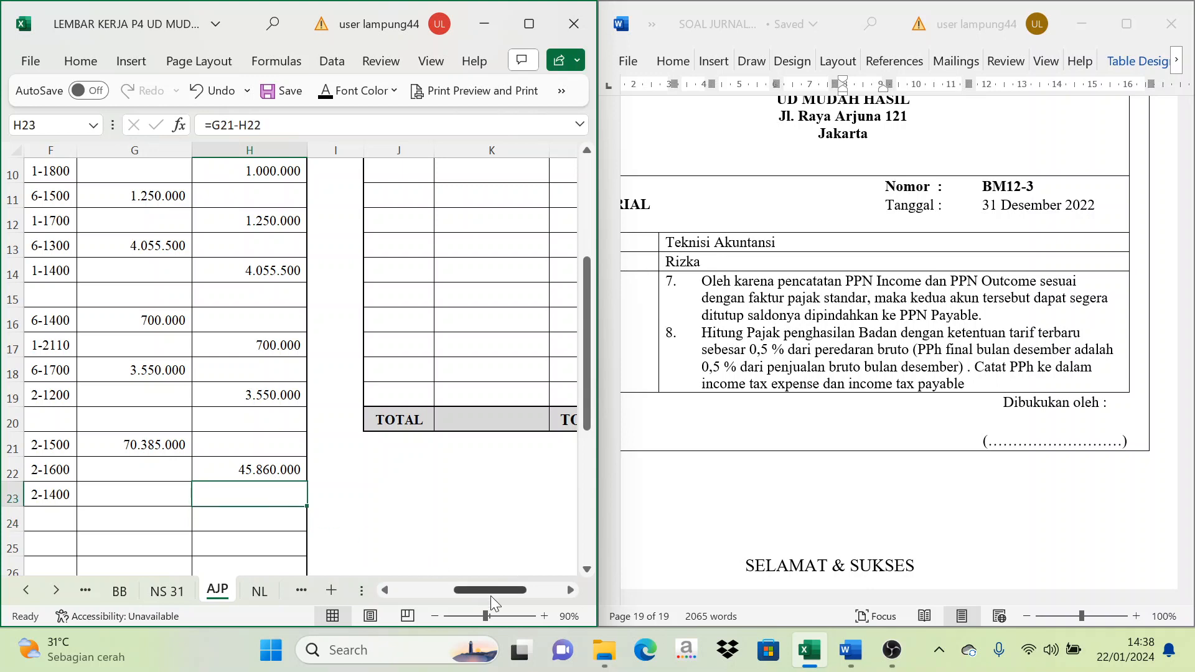
{"action": "left_click_drag", "start_coordinate": [488, 589], "coordinate": [466, 593]}
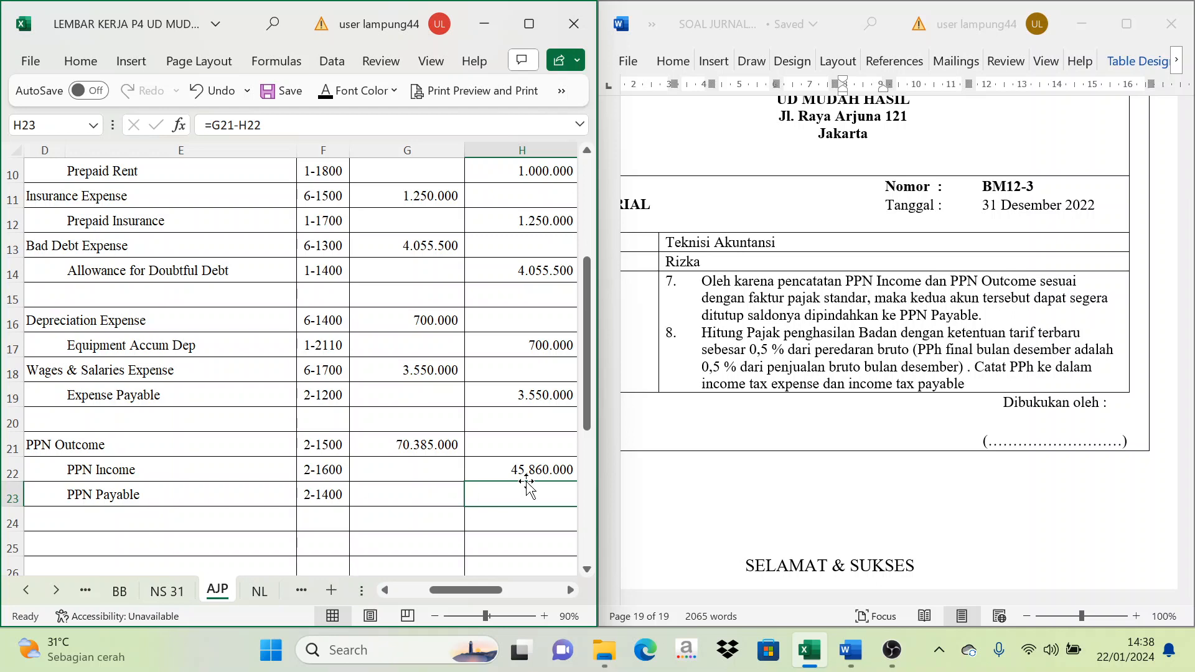
{"action": "scroll", "coordinate": [359, 317], "scroll_direction": "right", "scroll_amount": 4}
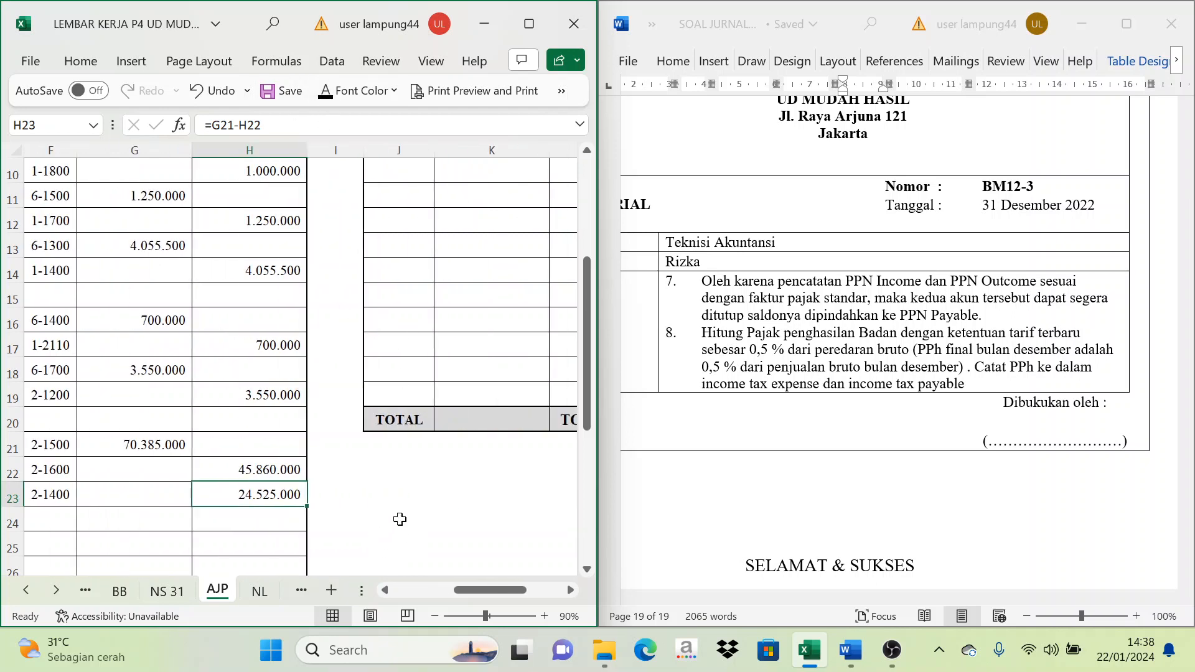
{"action": "left_click", "coordinate": [400, 519]}
{"action": "left_click_drag", "start_coordinate": [495, 593], "coordinate": [454, 597]}
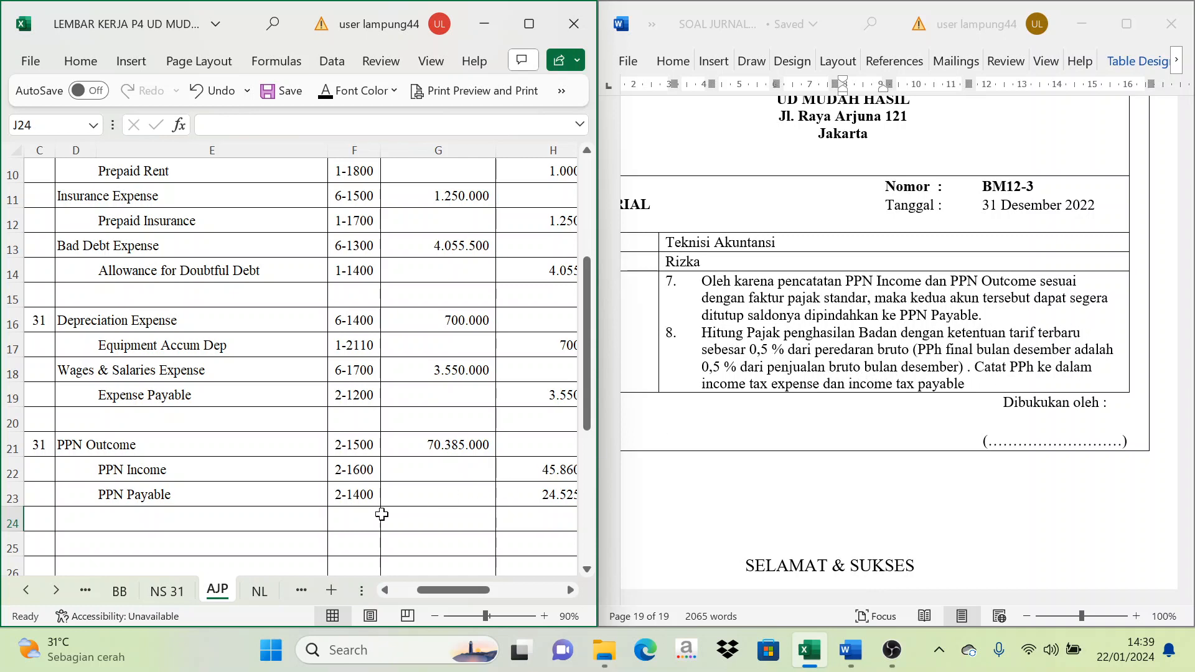
On the NS 31 sheet, color the Sales through Freight Collected rows, B27:E30, red
{"action": "left_click", "coordinate": [165, 592]}
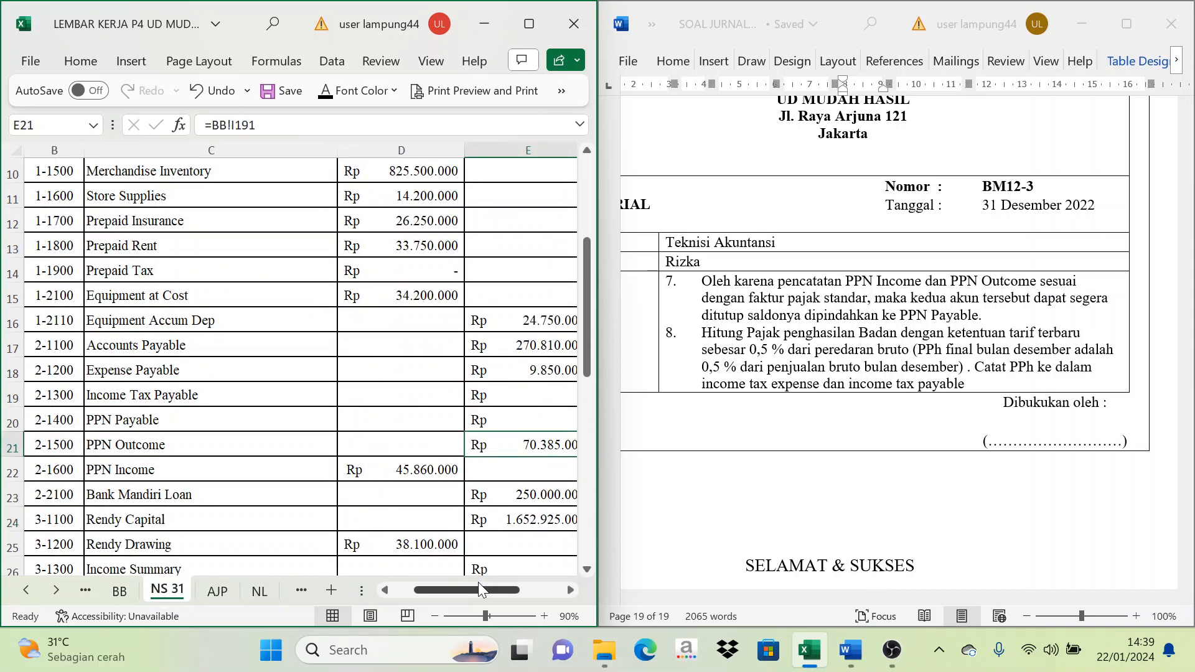
{"action": "mouse_move", "coordinate": [477, 590]}
{"action": "left_mouse_down"}
{"action": "mouse_move", "coordinate": [456, 591]}
{"action": "mouse_move", "coordinate": [479, 590]}
{"action": "left_mouse_up"}
{"action": "scroll", "coordinate": [491, 518], "scroll_direction": "down", "scroll_amount": 4}
{"action": "left_click", "coordinate": [56, 294]}
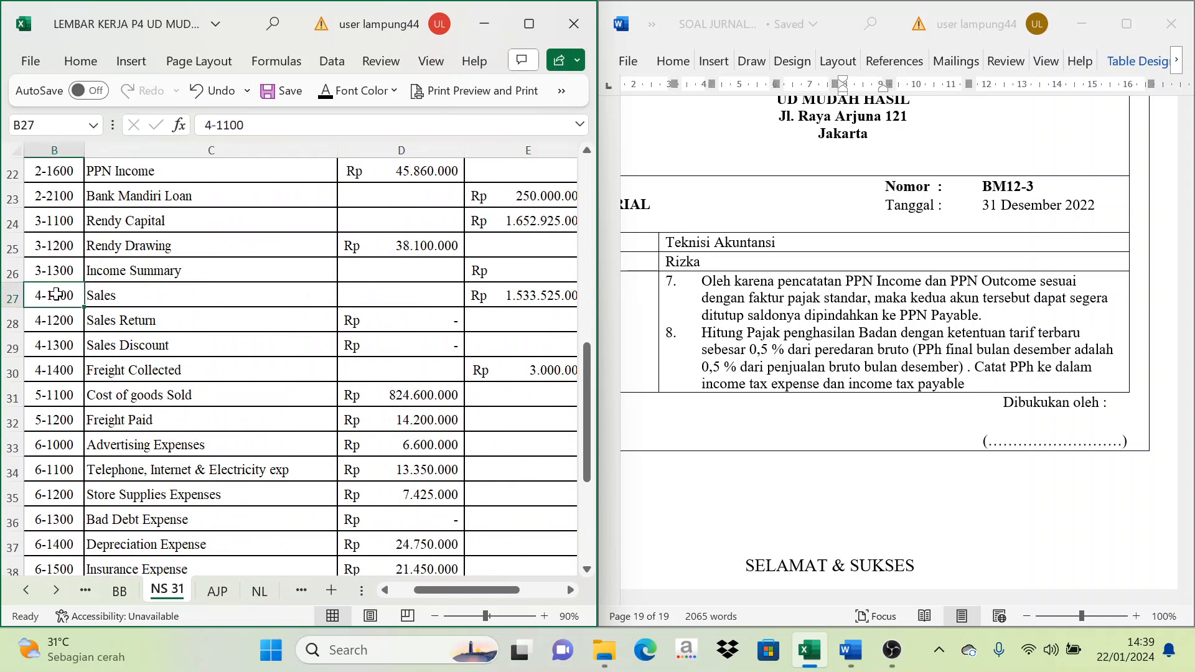
{"action": "left_click_drag", "start_coordinate": [56, 294], "coordinate": [543, 358]}
{"action": "left_click", "coordinate": [394, 91]}
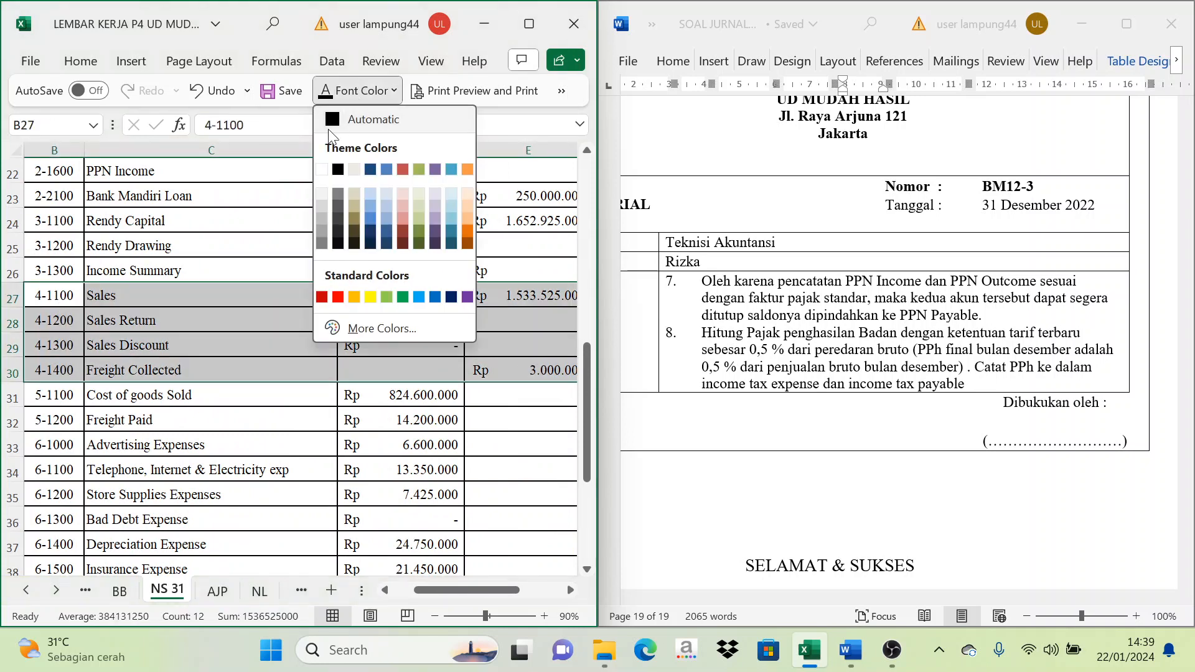
{"action": "left_click", "coordinate": [322, 297]}
{"action": "left_click", "coordinate": [401, 519]}
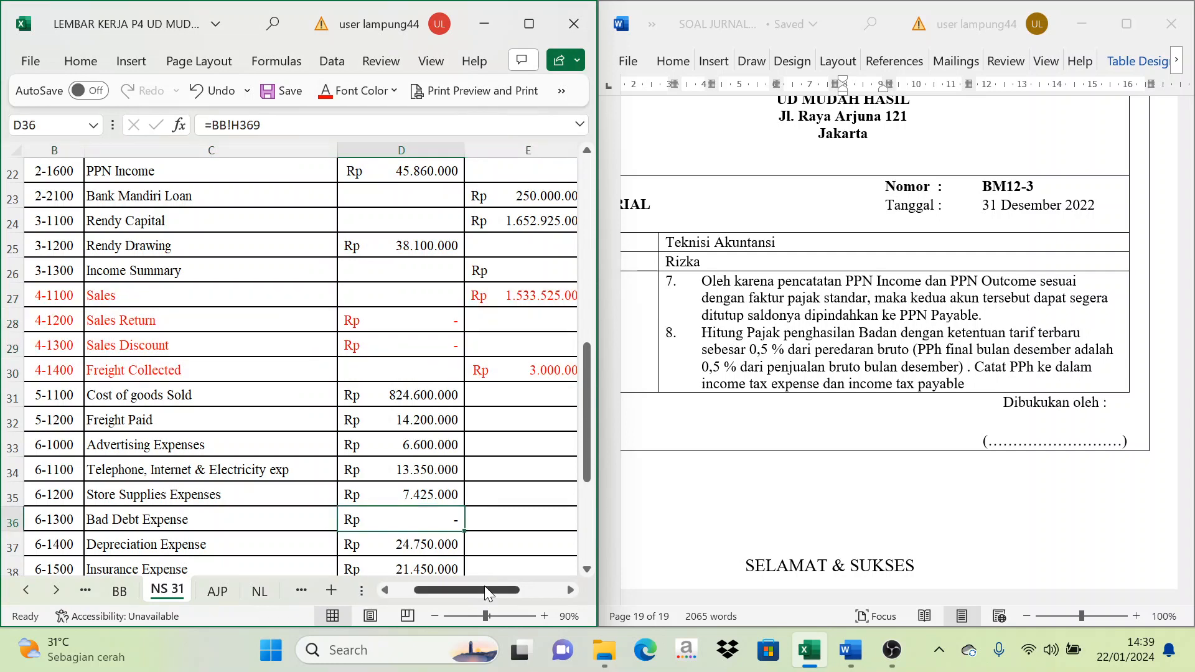
Calculate gross sales in G27 of NS 31 by adding Sales and Freight Collected with =E27+E30
{"action": "left_click_drag", "start_coordinate": [485, 589], "coordinate": [499, 589]}
{"action": "left_click_drag", "start_coordinate": [499, 593], "coordinate": [508, 592]}
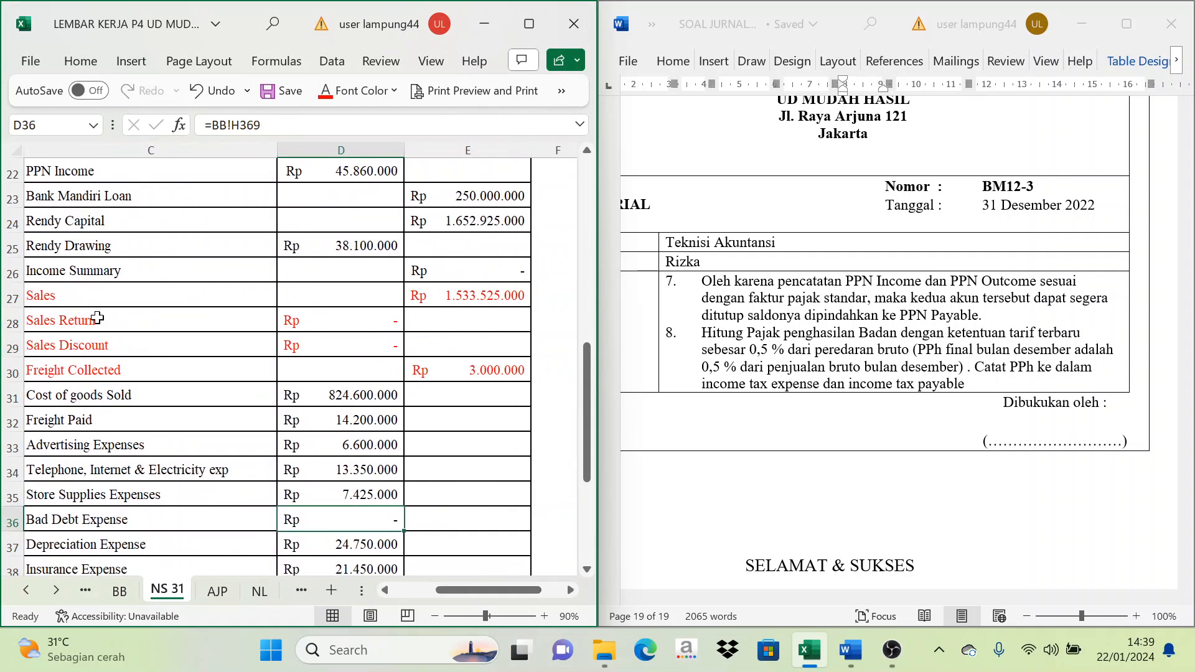
{"action": "left_click", "coordinate": [129, 299]}
{"action": "left_click", "coordinate": [237, 374]}
{"action": "left_click", "coordinate": [468, 370]}
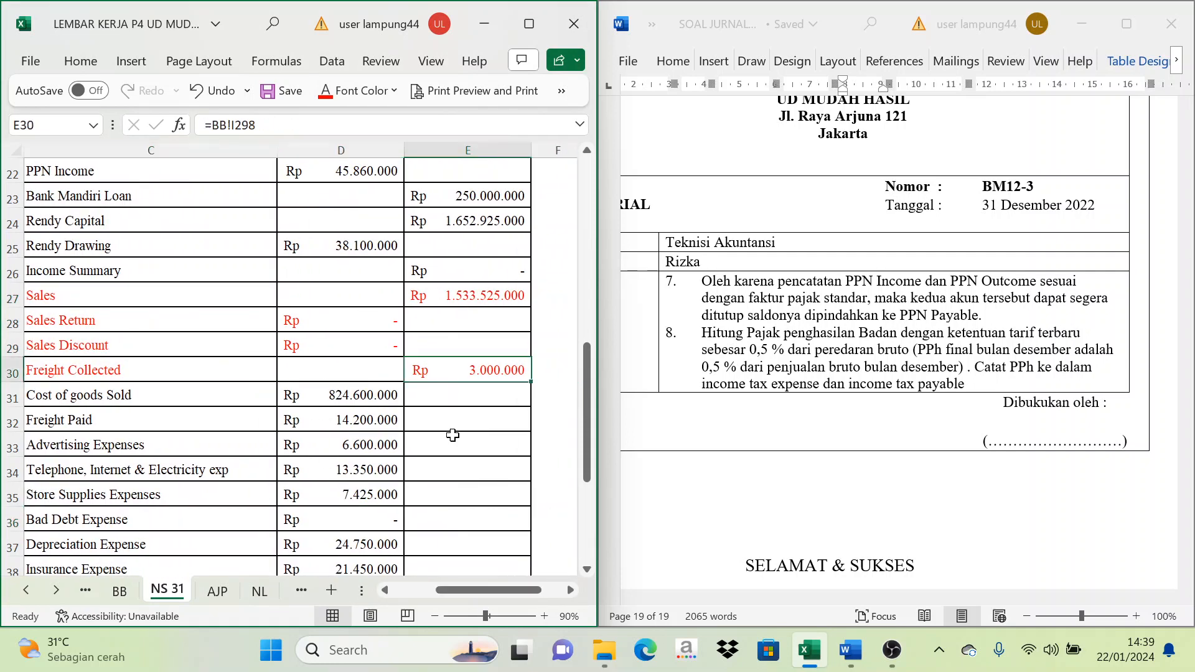
{"action": "left_click_drag", "start_coordinate": [501, 591], "coordinate": [514, 592]}
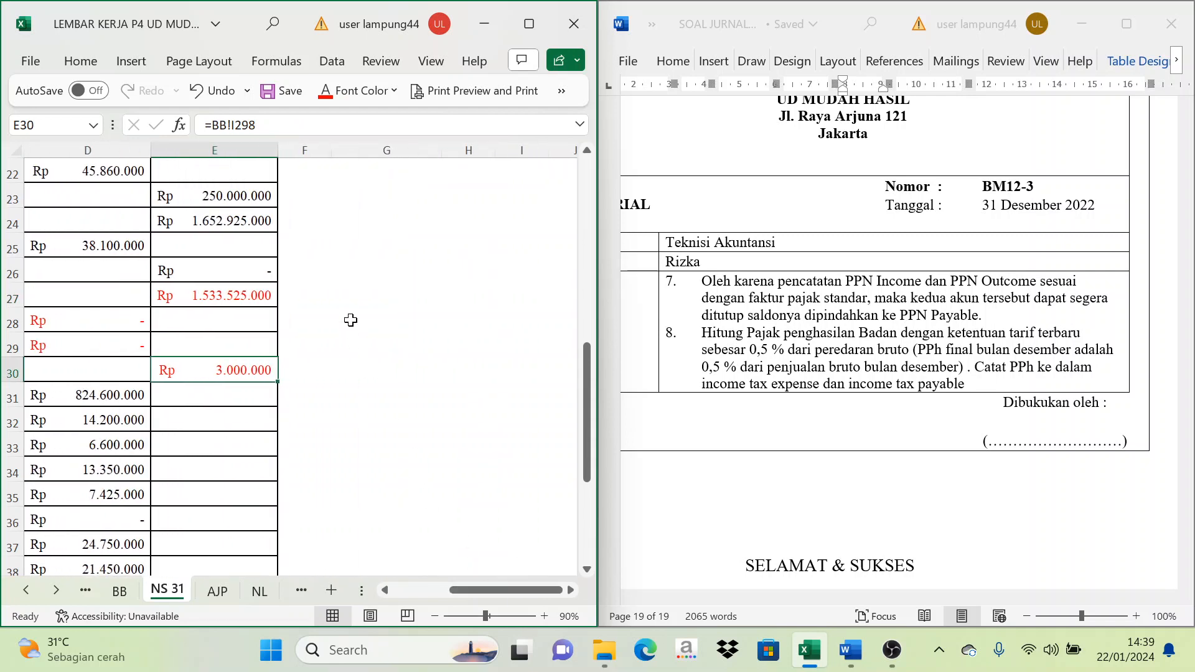
{"action": "left_click", "coordinate": [387, 302]}
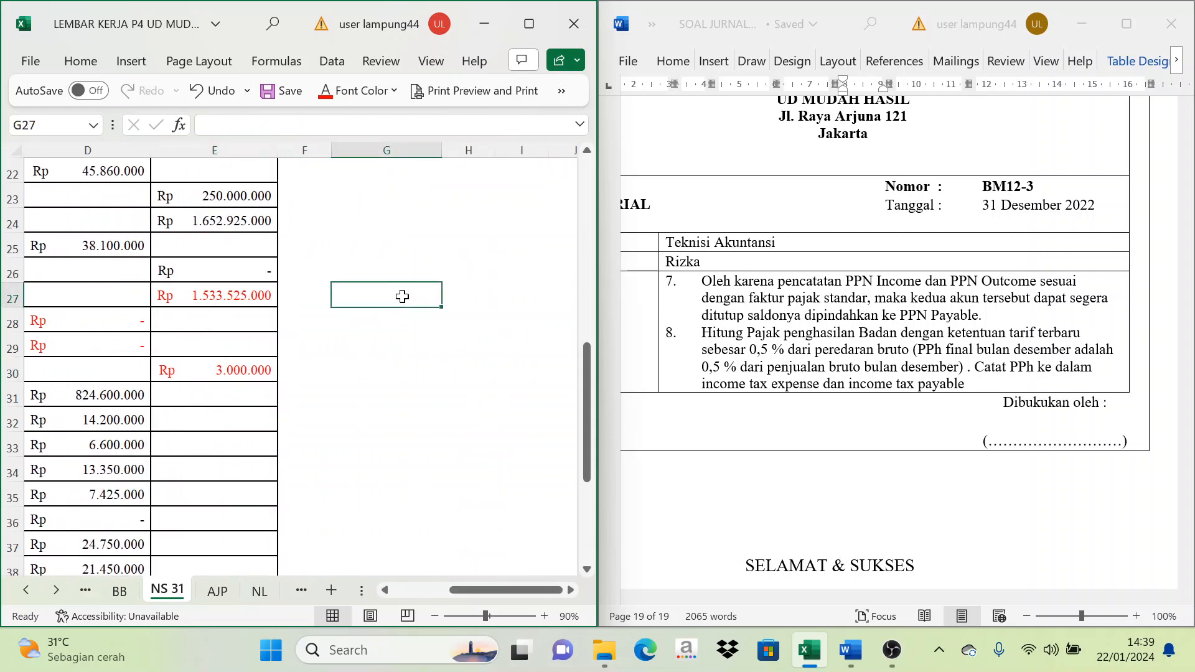
{"action": "type", "text": "="}
{"action": "left_click", "coordinate": [222, 294]}
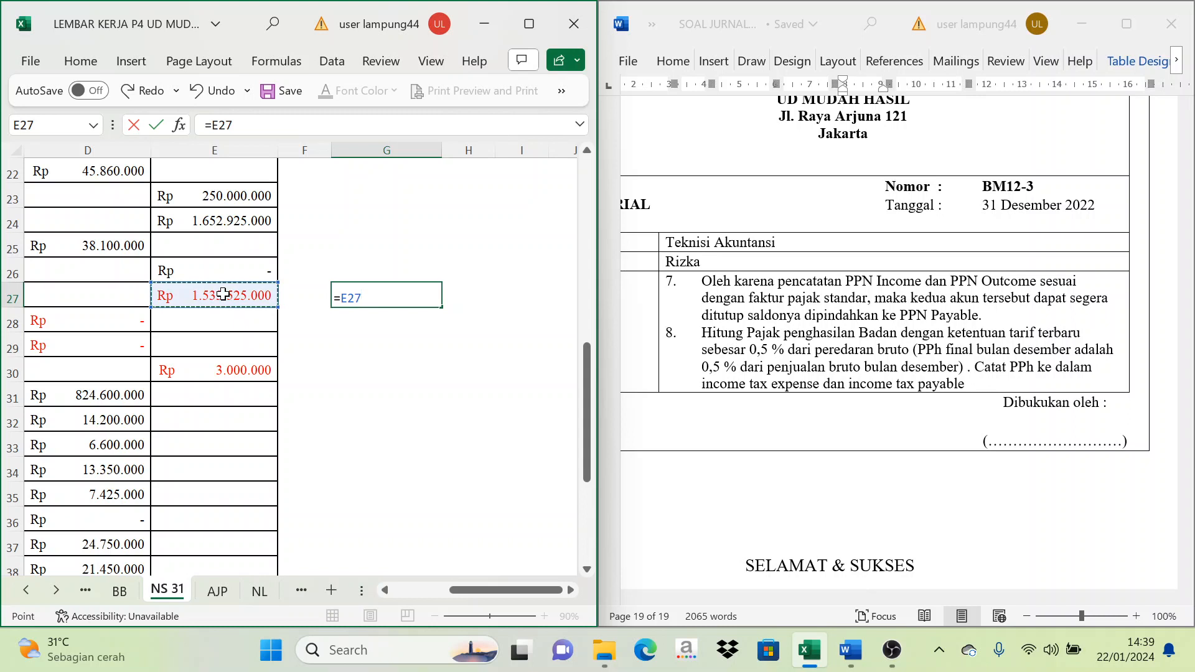
{"action": "type", "text": "+"}
{"action": "left_click", "coordinate": [246, 373]}
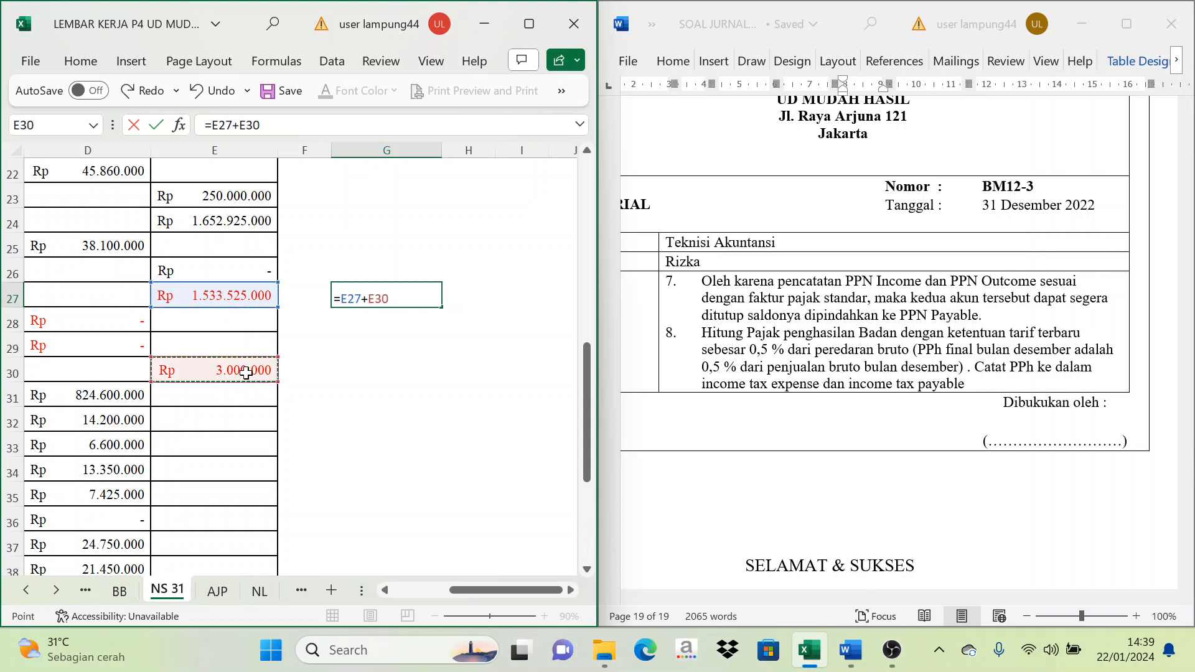
{"action": "key", "text": "shift+Return"}
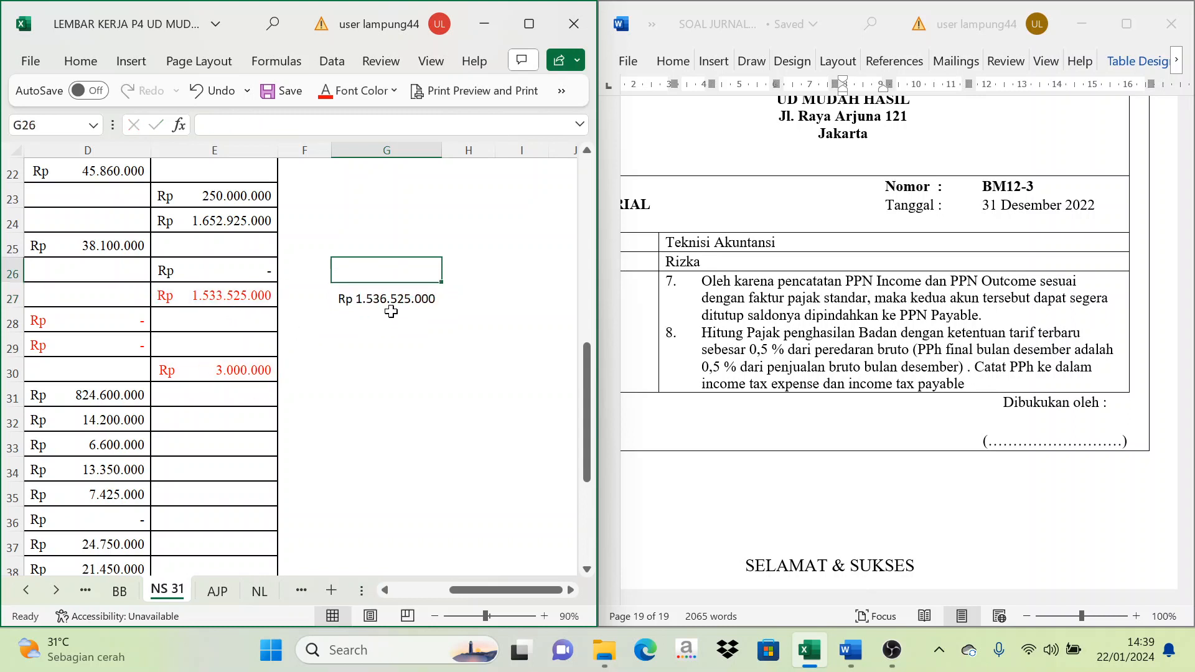
Calculate the December income tax in G28 with the formula =0,5%*G27
{"action": "left_click", "coordinate": [396, 300]}
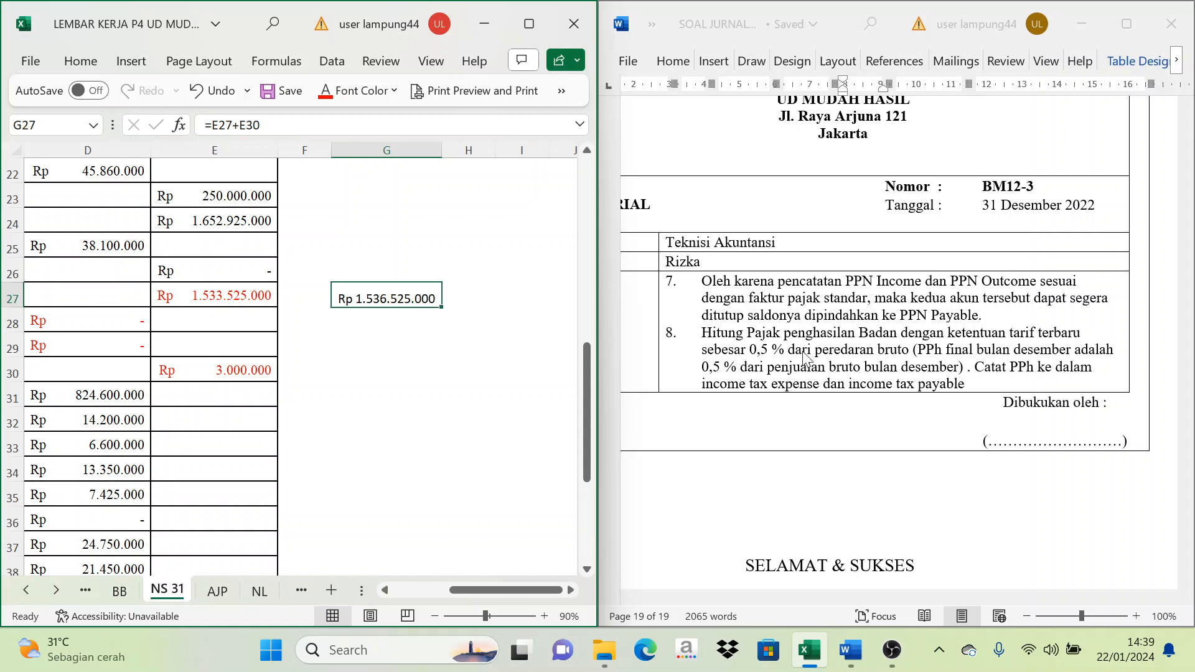
{"action": "left_click", "coordinate": [408, 332]}
{"action": "type", "text": "="}
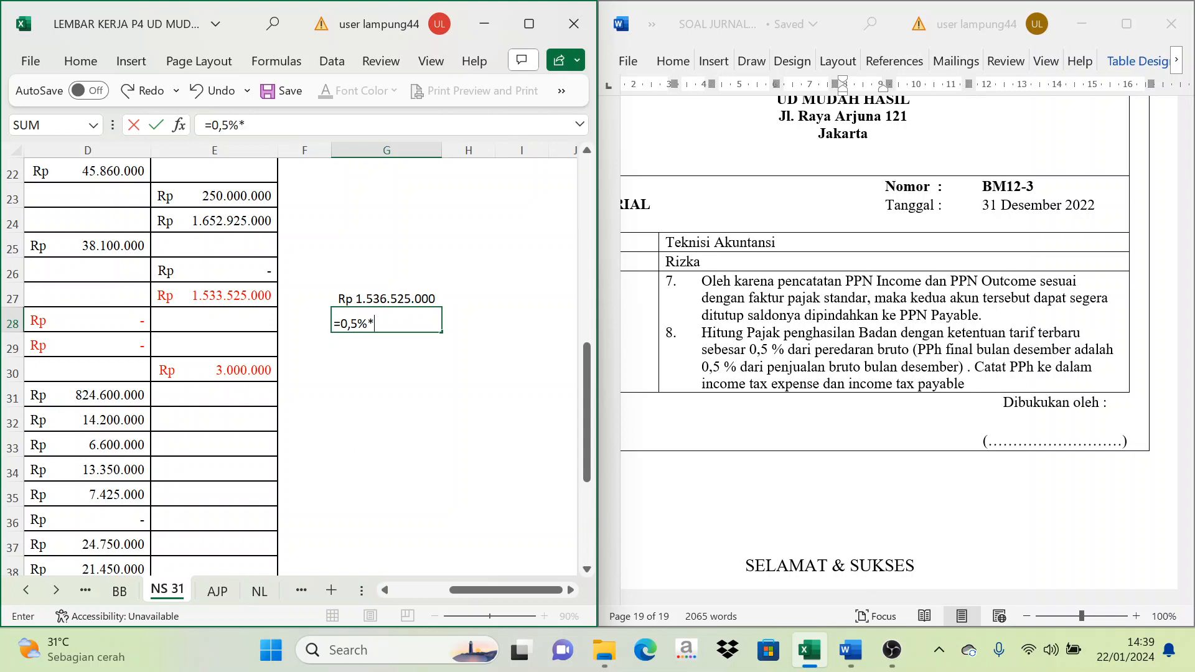
{"action": "type", "text": "0,5%*"}
{"action": "left_click", "coordinate": [389, 301]}
{"action": "key", "text": "Return"}
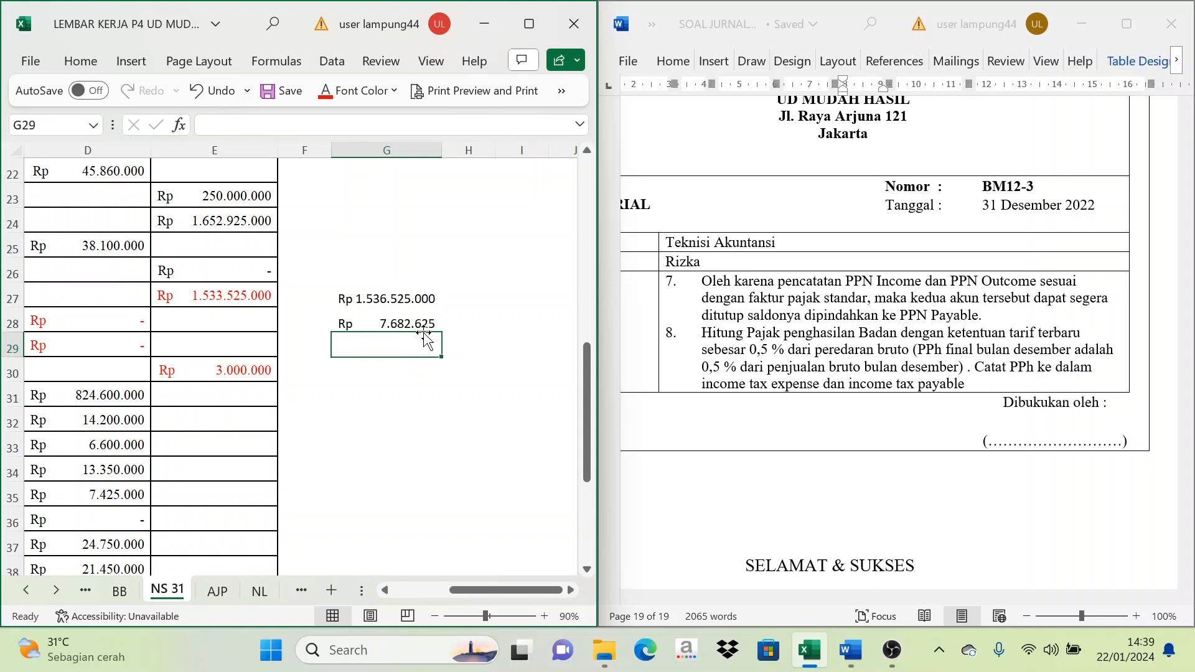
{"action": "left_click", "coordinate": [419, 325]}
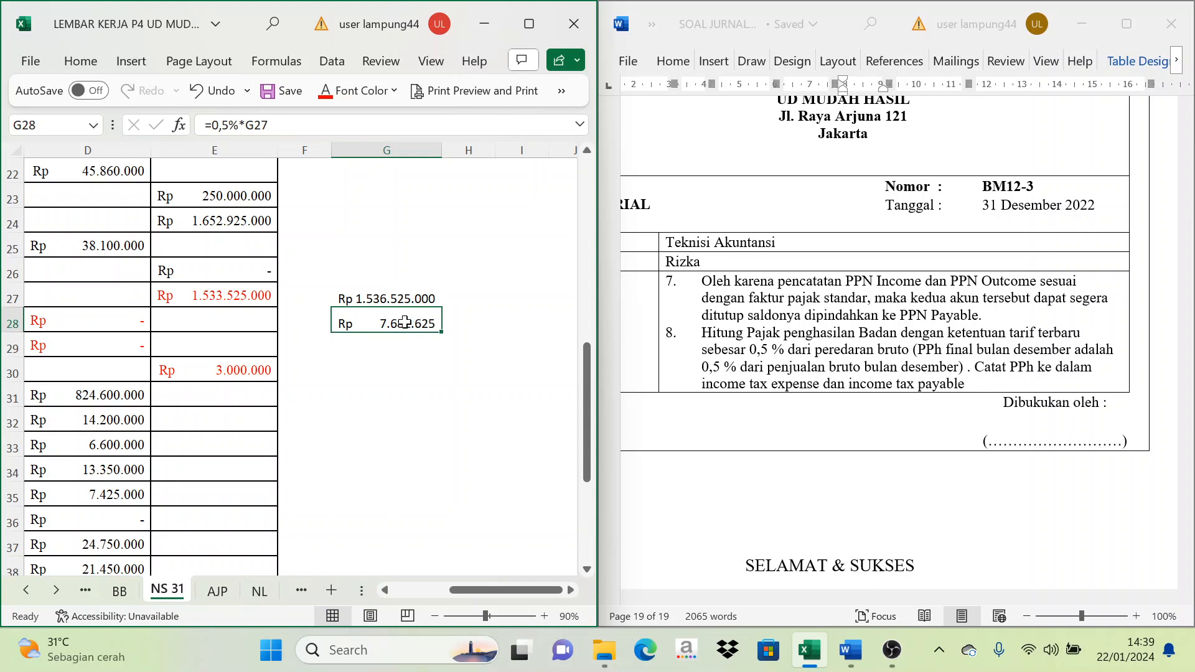
On the AJP sheet, reveal Income Tax Expense and Income Tax Payable in rows 24 and 25 with codes 9-1300 and 2-1300, using the automatic font color
{"action": "left_click", "coordinate": [219, 591]}
{"action": "scroll", "coordinate": [192, 502], "scroll_direction": "down", "scroll_amount": 1}
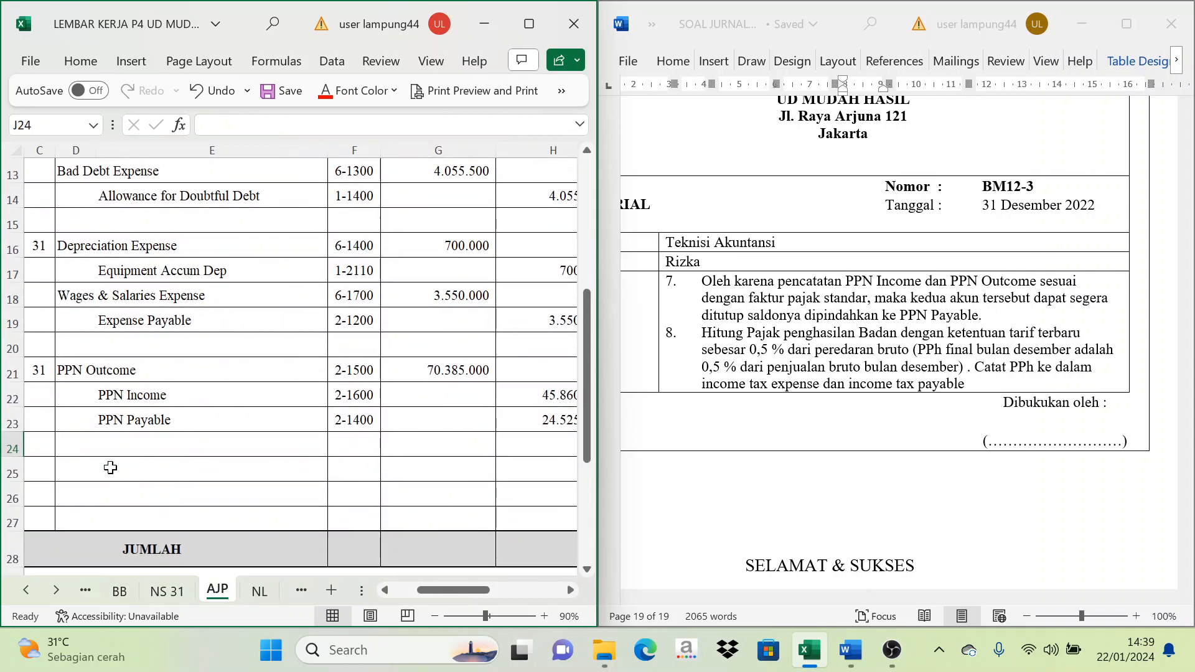
{"action": "left_click_drag", "start_coordinate": [72, 453], "coordinate": [179, 459]}
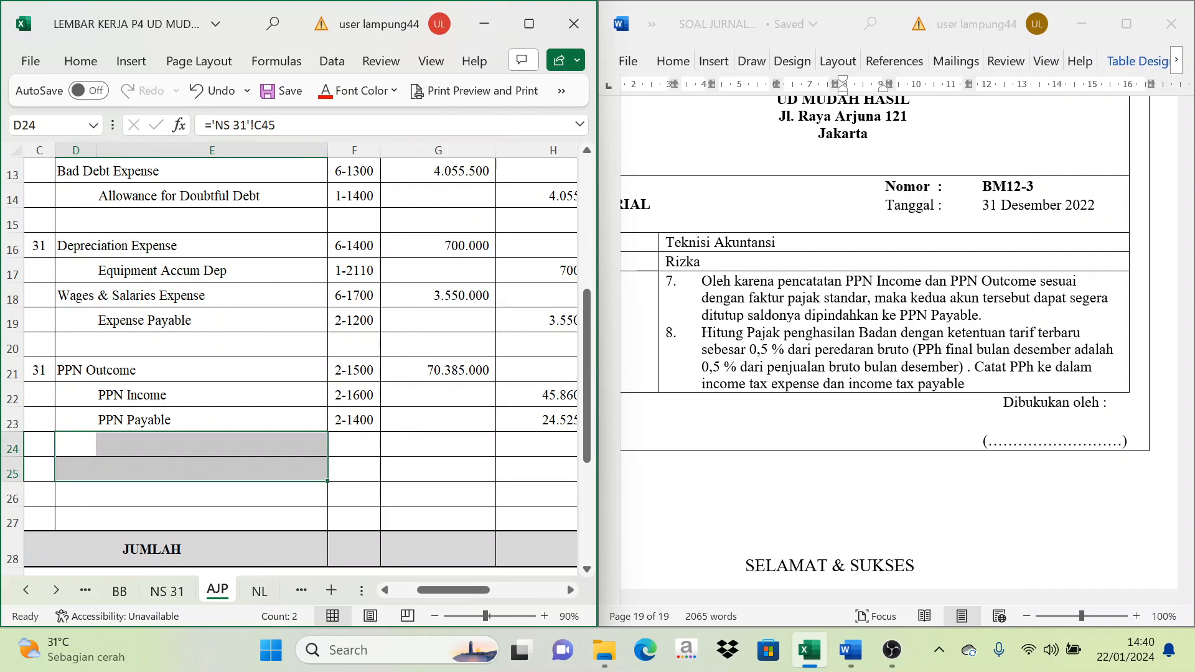
{"action": "left_click", "coordinate": [394, 92]}
{"action": "left_click", "coordinate": [372, 119]}
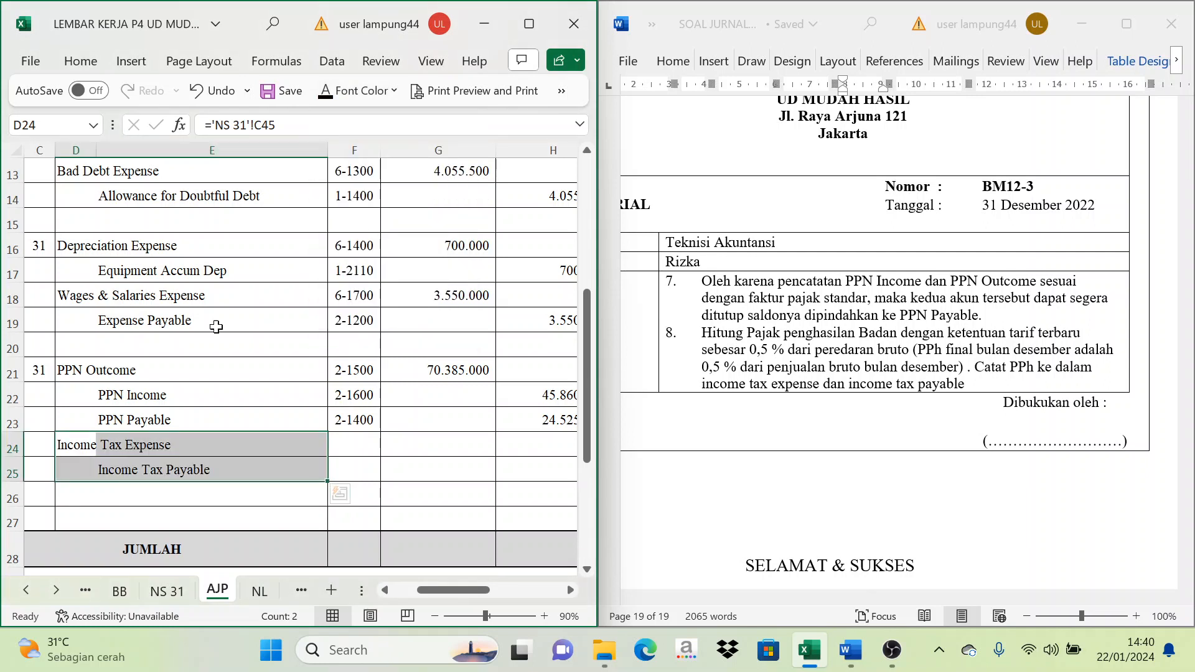
{"action": "left_click", "coordinate": [315, 469]}
{"action": "left_click_drag", "start_coordinate": [366, 443], "coordinate": [366, 470]}
{"action": "left_click", "coordinate": [323, 93]}
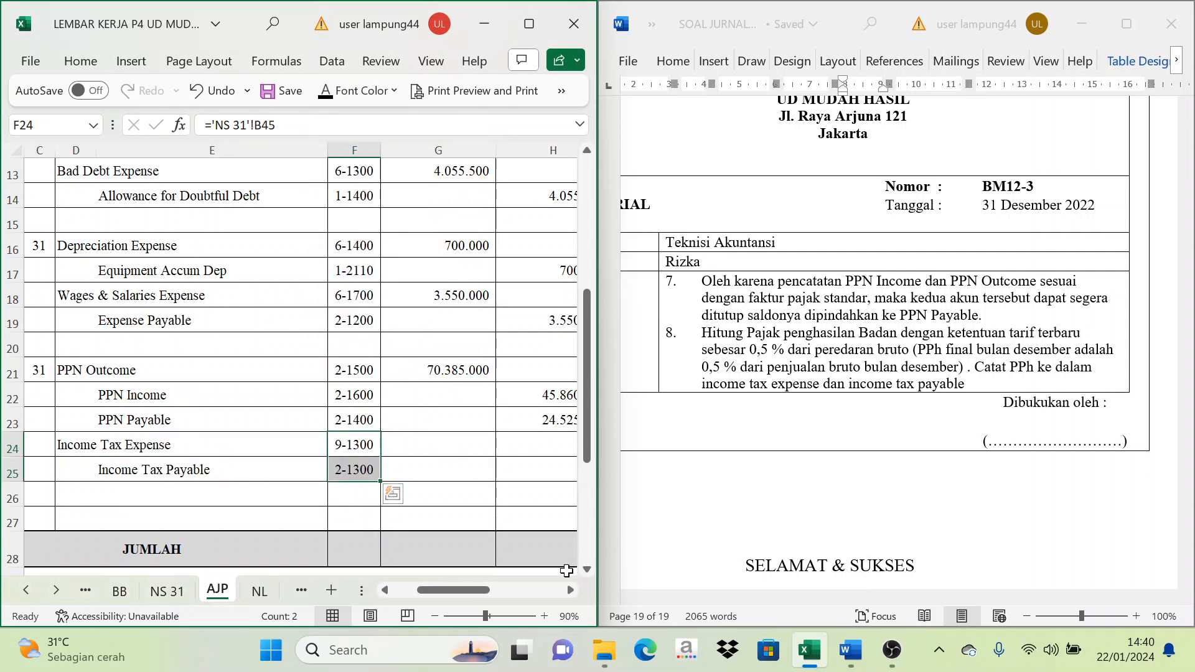
Reveal the income tax amount 7.682.625 in G24 and H25, checking it against G28 on the NS 31 sheet
{"action": "left_click", "coordinate": [571, 590]}
{"action": "left_click_drag", "start_coordinate": [392, 443], "coordinate": [512, 465]}
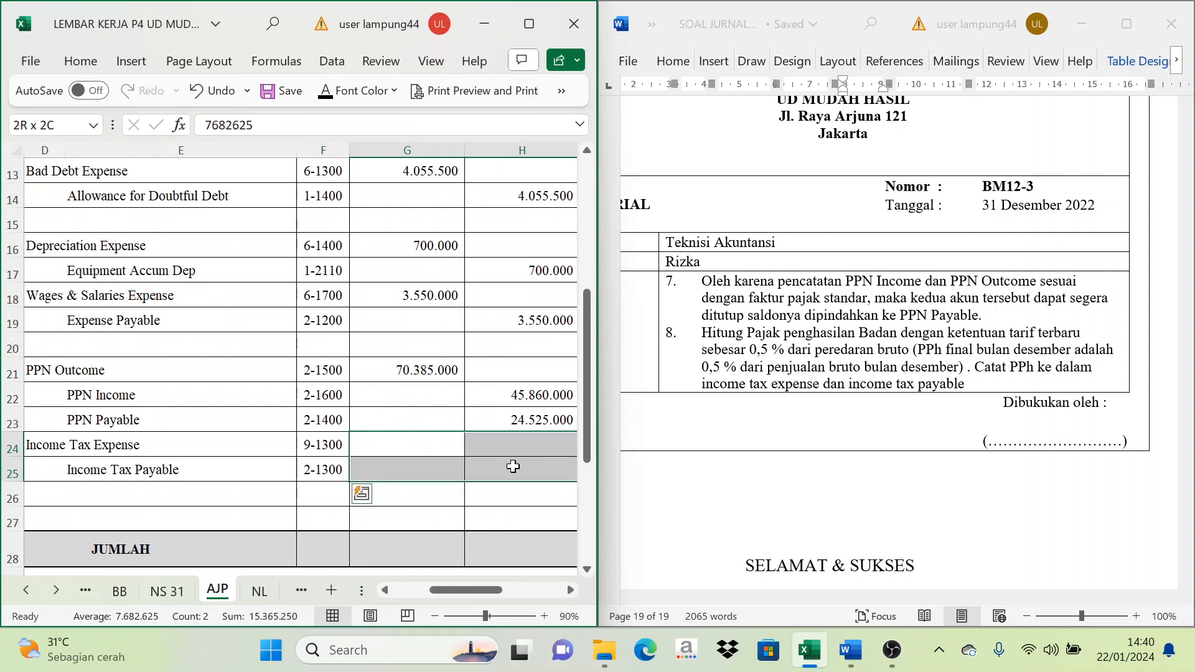
{"action": "left_click", "coordinate": [167, 591]}
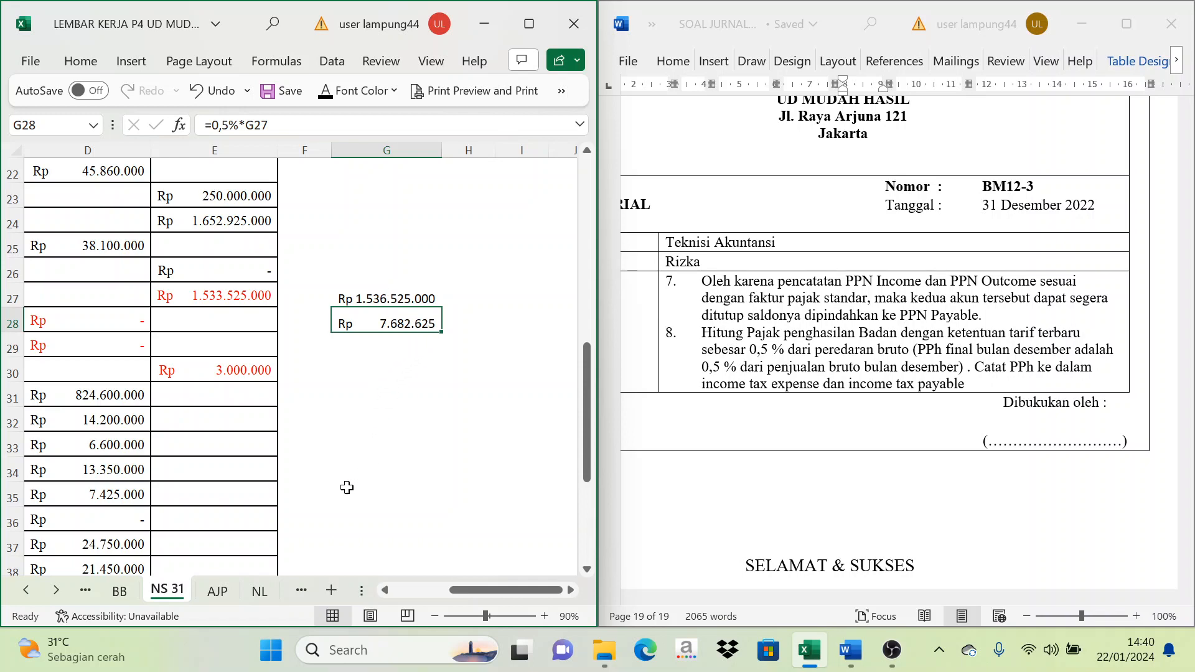
{"action": "left_click", "coordinate": [217, 592]}
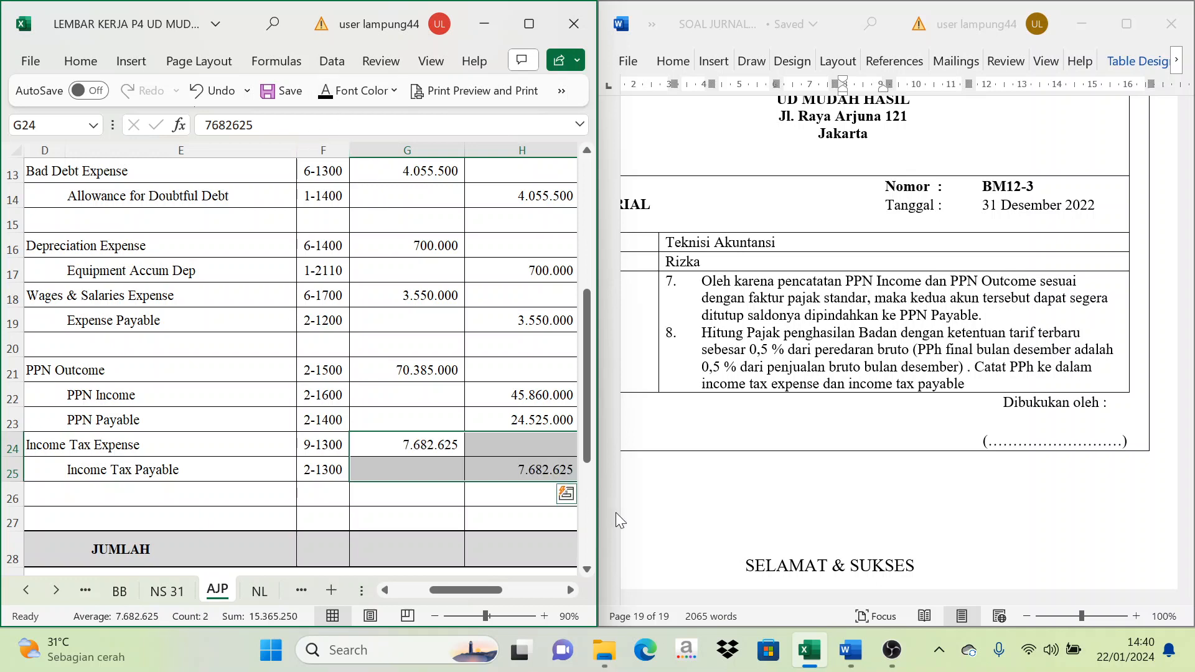
Finish with the memo document, maximize the workbook window and bring the adjusting journal's date columns into view
{"action": "left_click", "coordinate": [534, 446]}
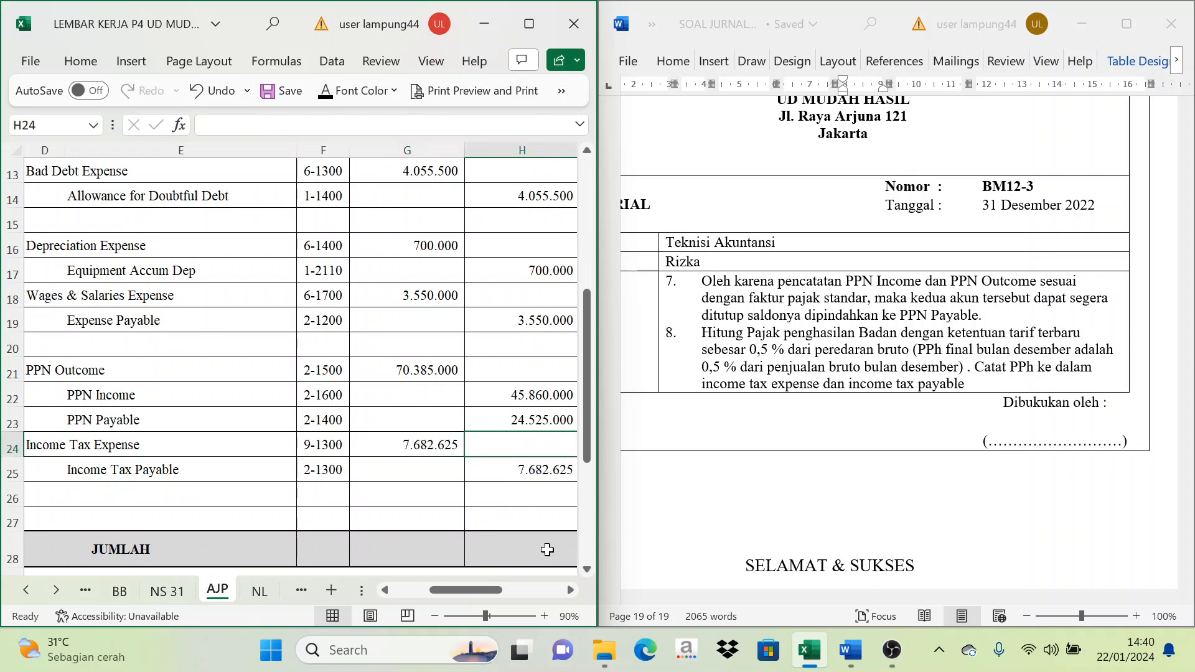
{"action": "scroll", "coordinate": [846, 367], "scroll_direction": "down", "scroll_amount": 3}
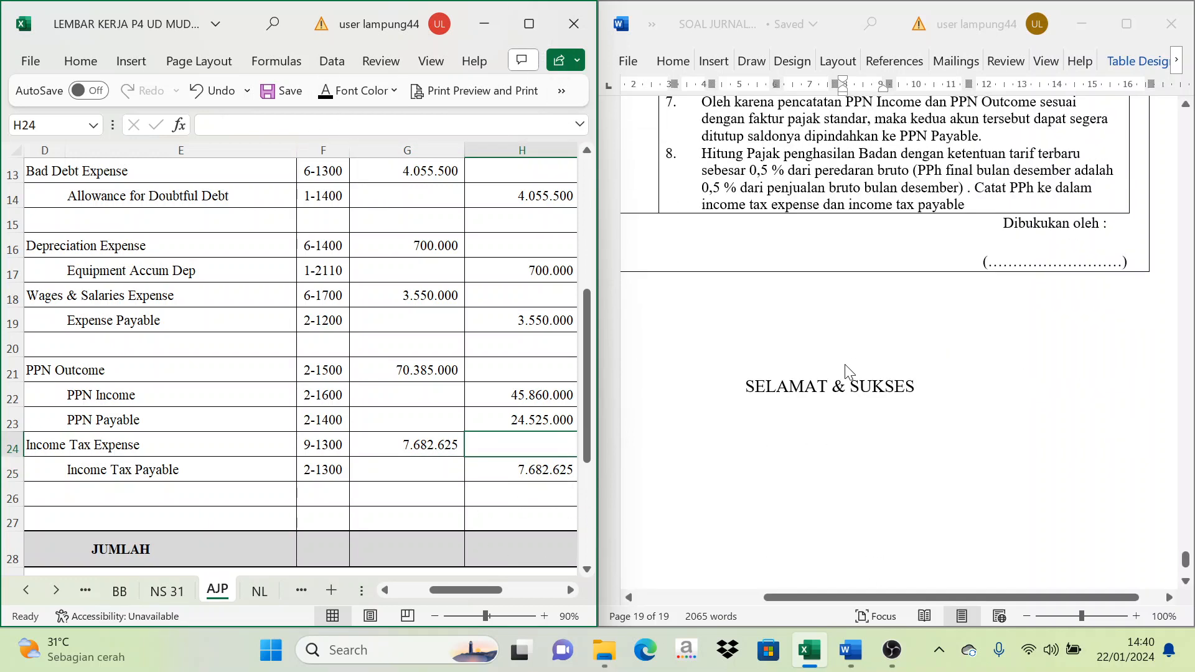
{"action": "scroll", "coordinate": [846, 369], "scroll_direction": "up", "scroll_amount": 5}
{"action": "left_click", "coordinate": [530, 24]}
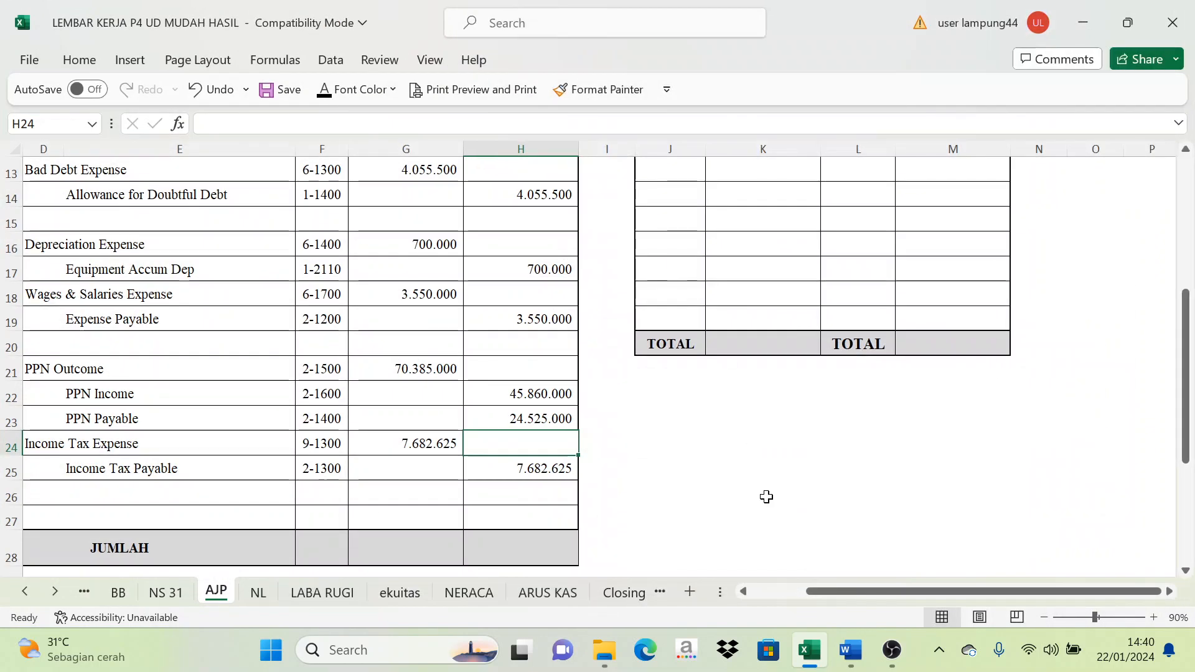
{"action": "left_click_drag", "start_coordinate": [975, 593], "coordinate": [789, 585]}
{"action": "scroll", "coordinate": [788, 580], "scroll_direction": "up", "scroll_amount": 2}
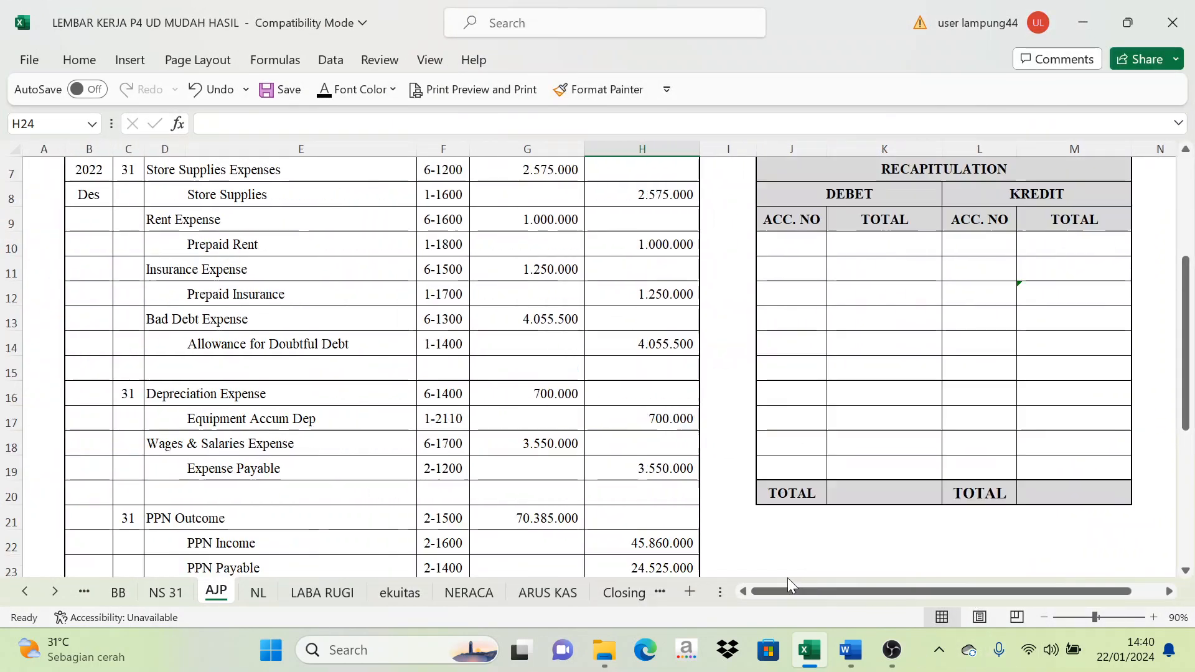
Reveal the JUMLAH debit and credit totals in G28 and H28 by applying the automatic font color
{"action": "scroll", "coordinate": [645, 456], "scroll_direction": "up", "scroll_amount": 2}
{"action": "left_click_drag", "start_coordinate": [549, 346], "coordinate": [642, 437]}
{"action": "scroll", "coordinate": [592, 520], "scroll_direction": "down", "scroll_amount": 11}
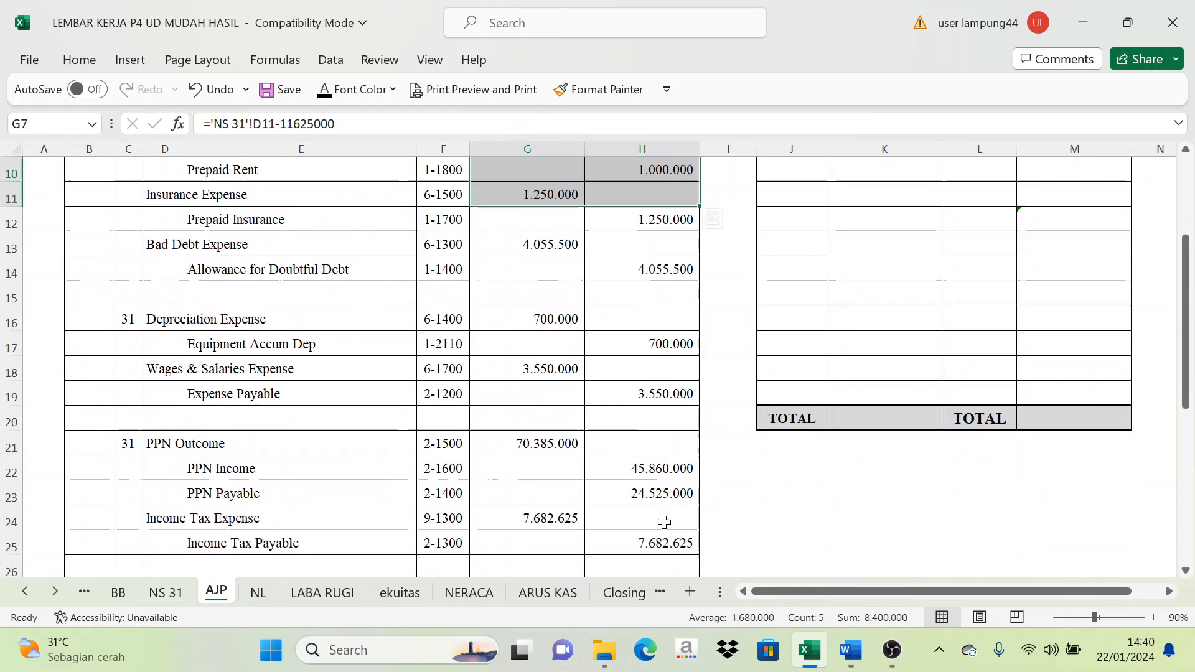
{"action": "scroll", "coordinate": [644, 511], "scroll_direction": "up", "scroll_amount": 3}
{"action": "scroll", "coordinate": [644, 510], "scroll_direction": "up", "scroll_amount": 4}
{"action": "left_click_drag", "start_coordinate": [548, 547], "coordinate": [667, 541]}
{"action": "left_click", "coordinate": [347, 89]}
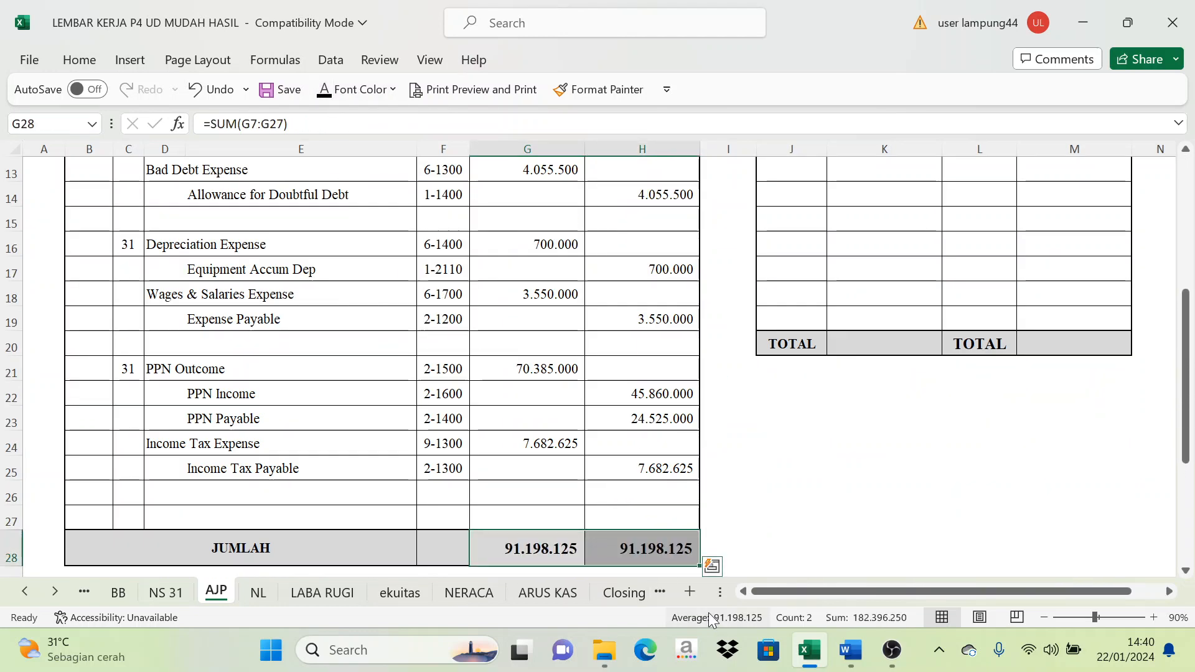
{"action": "left_click", "coordinate": [566, 554]}
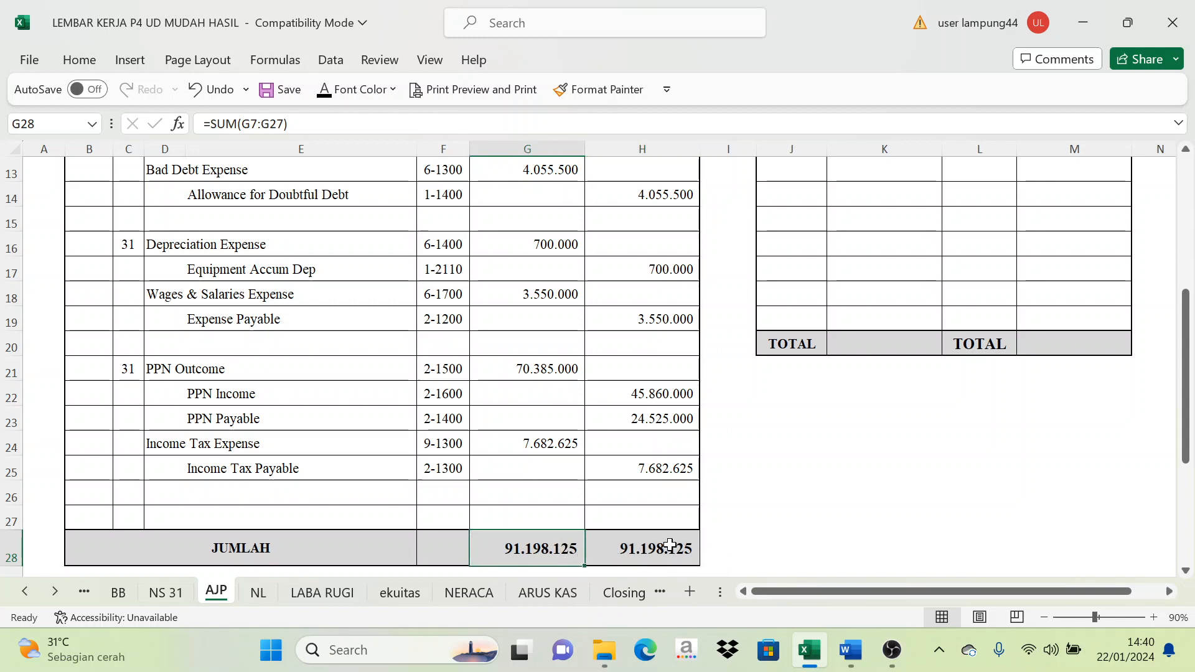
Inspect the empty RECAPITULATION table beside the adjusting journal and its debit section
{"action": "scroll", "coordinate": [803, 487], "scroll_direction": "up", "scroll_amount": 2}
{"action": "scroll", "coordinate": [835, 564], "scroll_direction": "up", "scroll_amount": 2}
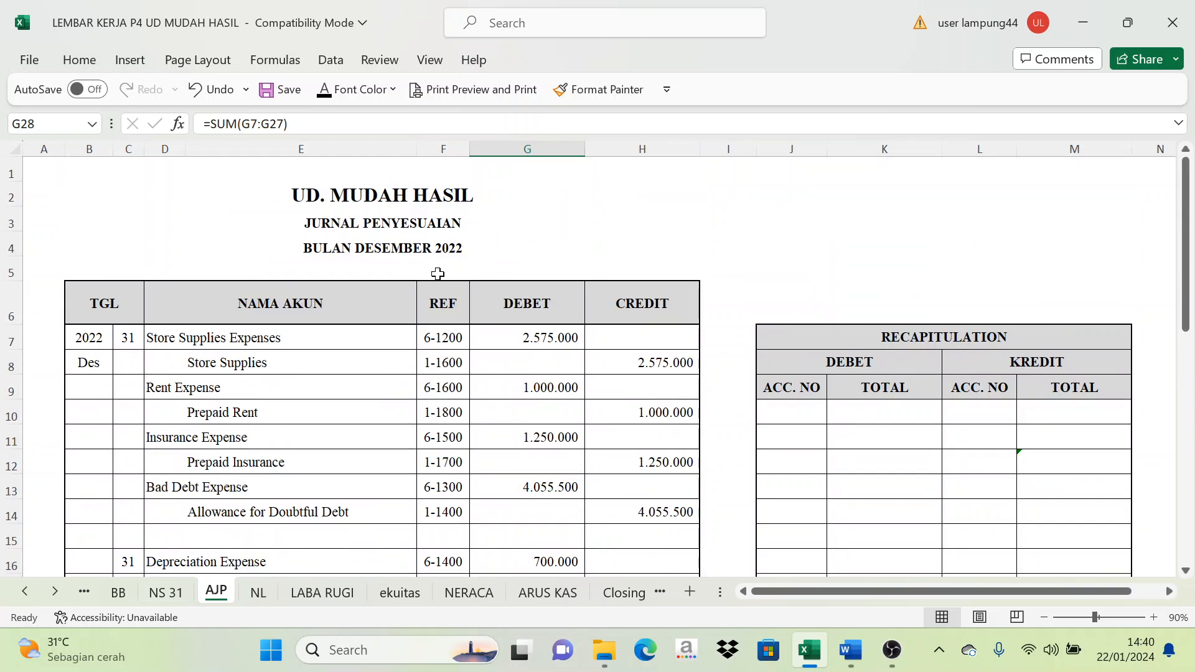
{"action": "scroll", "coordinate": [693, 414], "scroll_direction": "down", "scroll_amount": 3}
{"action": "scroll", "coordinate": [661, 416], "scroll_direction": "up", "scroll_amount": 3}
{"action": "left_click", "coordinate": [938, 340]}
{"action": "left_click", "coordinate": [921, 427]}
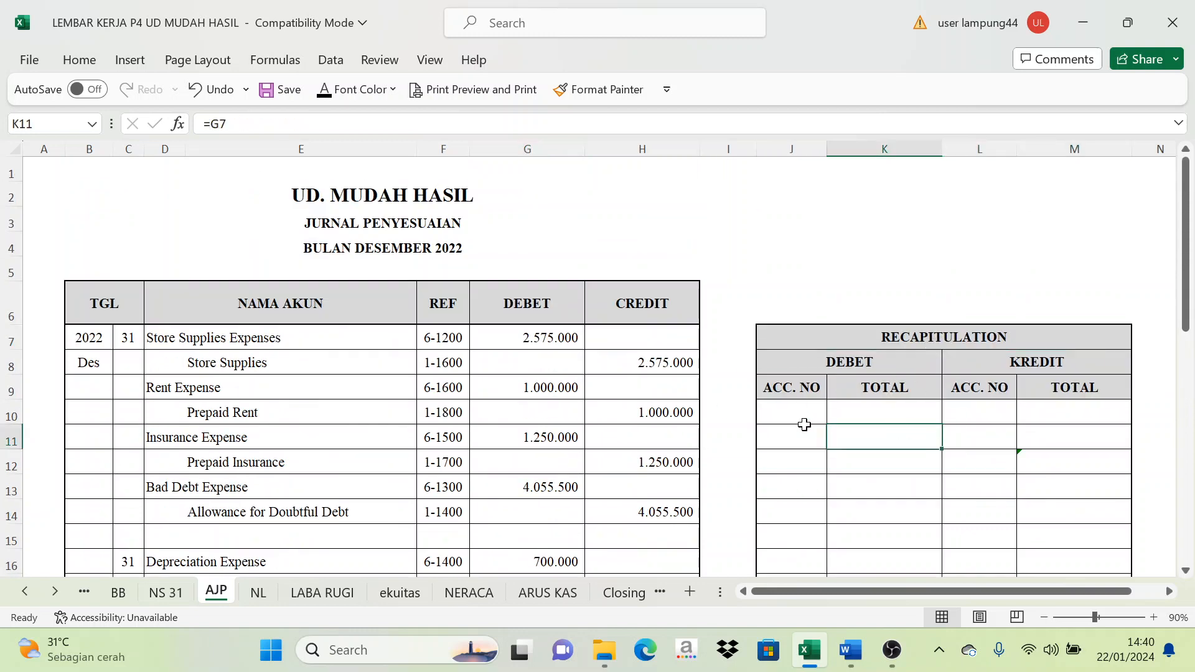
{"action": "left_click", "coordinate": [947, 345]}
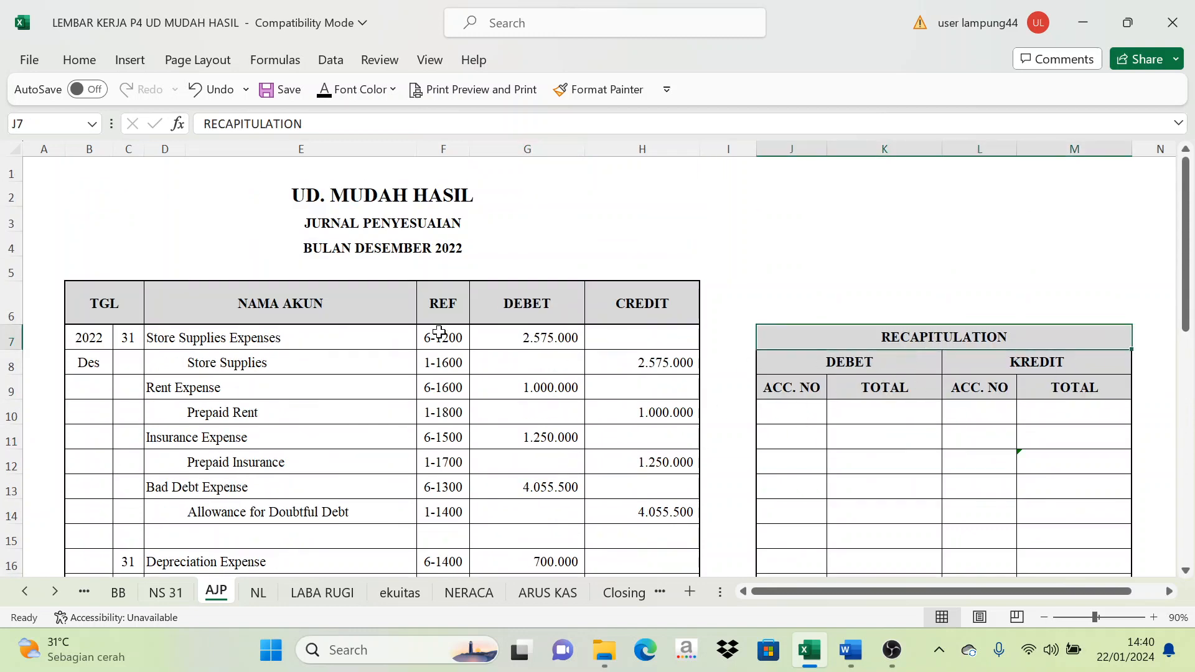
Examine which accounts in journal rows 7 to 14 are debited and which are credited for the recapitulation
{"action": "left_click", "coordinate": [254, 339]}
{"action": "left_click", "coordinate": [228, 388]}
{"action": "left_click", "coordinate": [230, 437]}
{"action": "left_click", "coordinate": [228, 488]}
{"action": "left_click", "coordinate": [228, 538]}
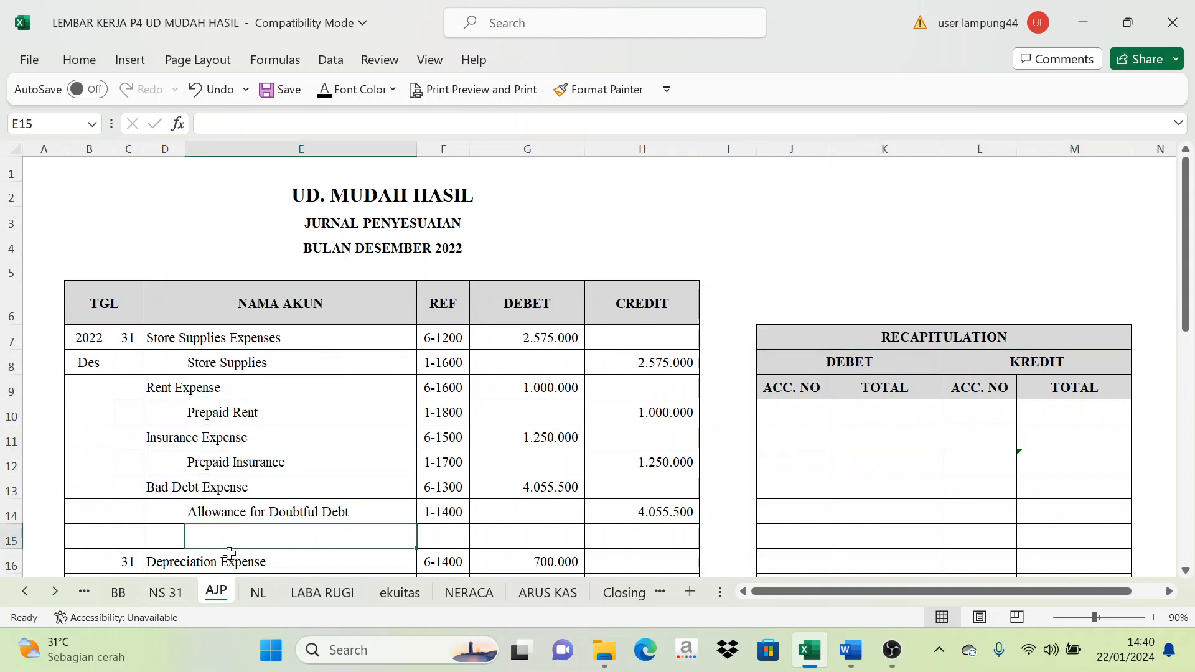
{"action": "left_click", "coordinate": [852, 421]}
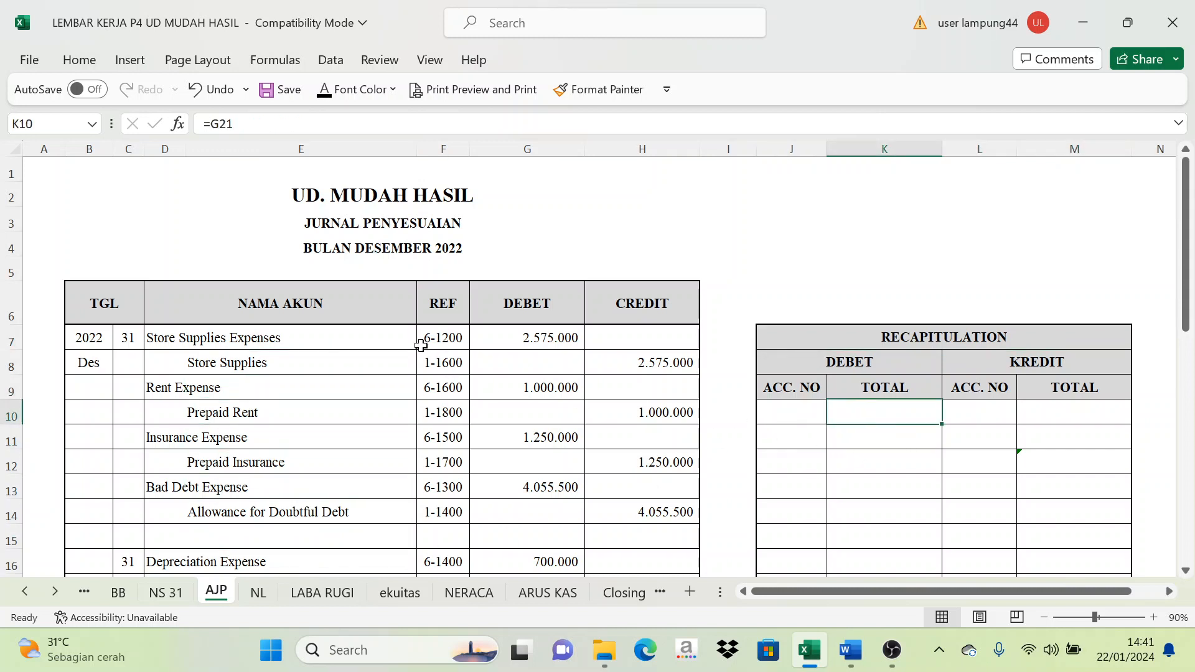
{"action": "left_click", "coordinate": [260, 354]}
{"action": "left_click", "coordinate": [253, 413]}
{"action": "left_click", "coordinate": [249, 464]}
{"action": "left_click", "coordinate": [272, 511]}
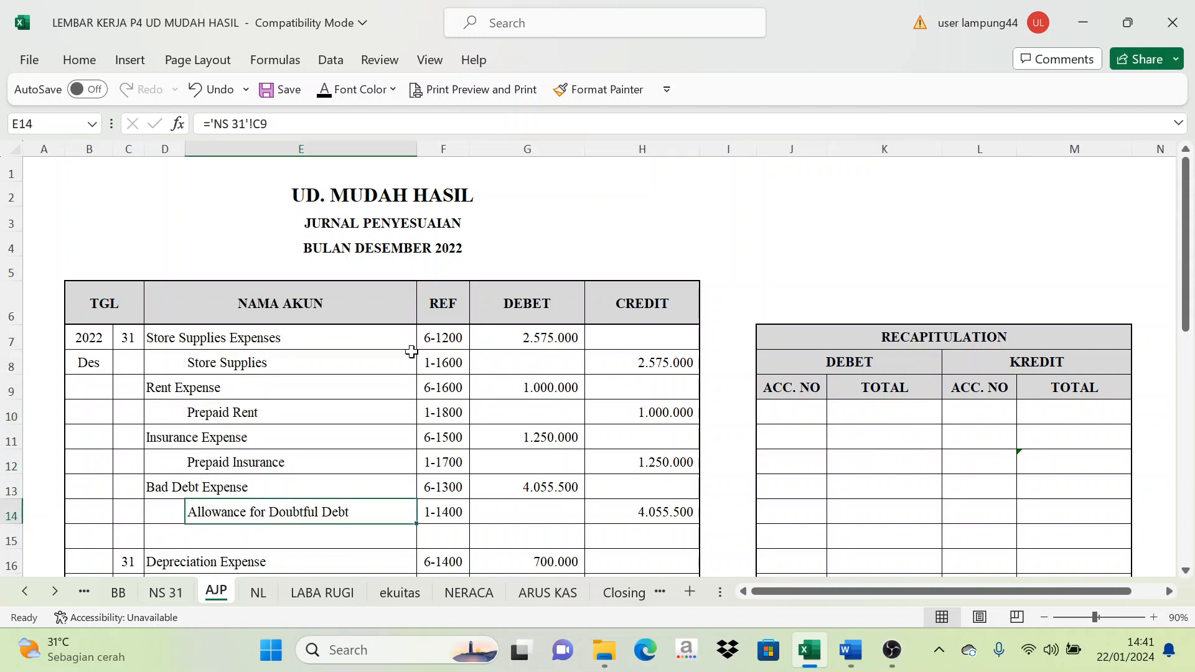
Color the debit account codes for Store Supplies, Rent, Insurance and Bad Debt Expense red in F7, F9, F11 and F13
{"action": "left_click", "coordinate": [445, 339]}
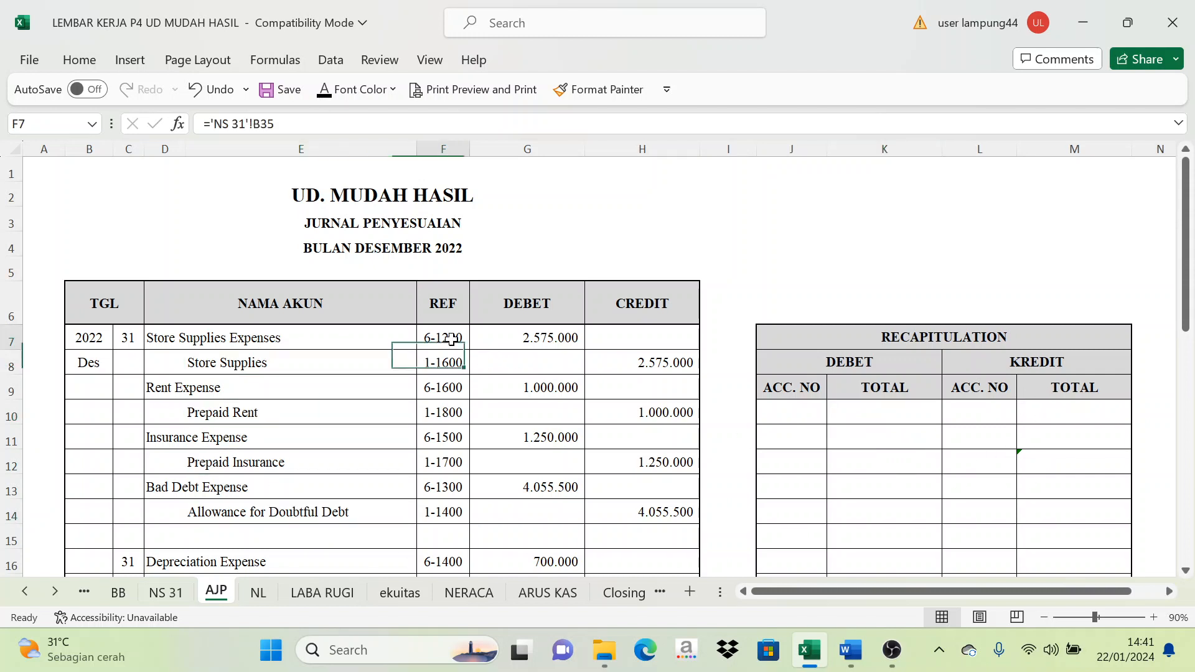
{"action": "left_click", "coordinate": [392, 89]}
{"action": "left_click", "coordinate": [337, 296]}
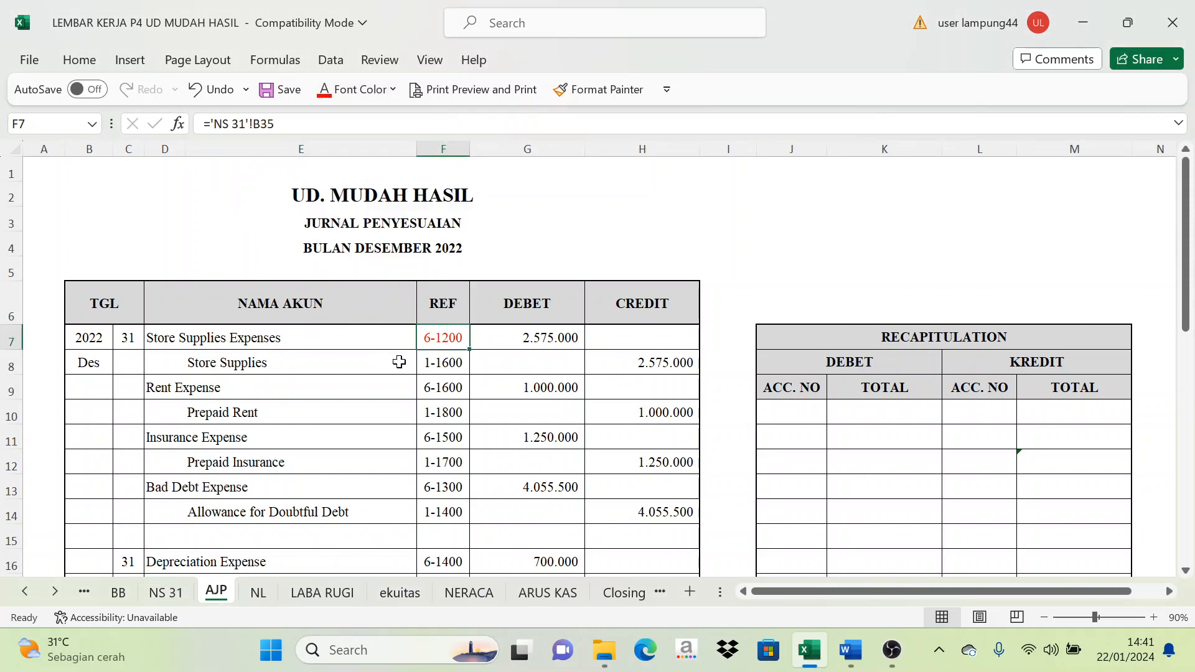
{"action": "left_click", "coordinate": [445, 387]}
{"action": "left_click", "coordinate": [330, 89]}
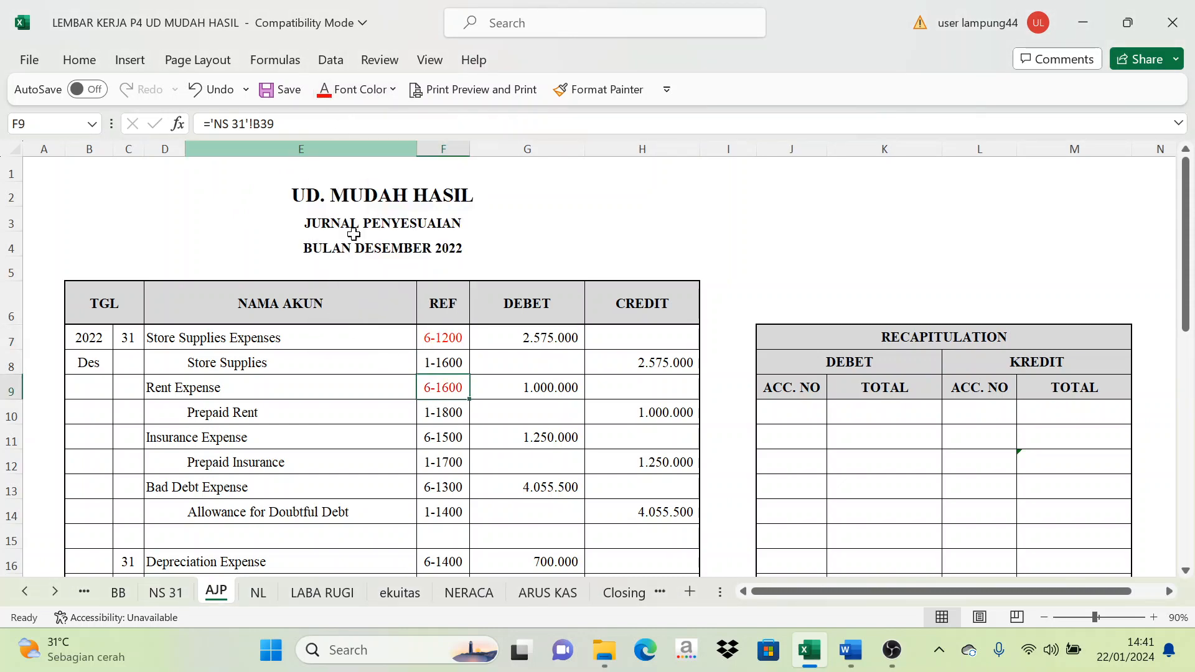
{"action": "scroll", "coordinate": [415, 380], "scroll_direction": "down", "scroll_amount": 1}
{"action": "left_click", "coordinate": [442, 362]}
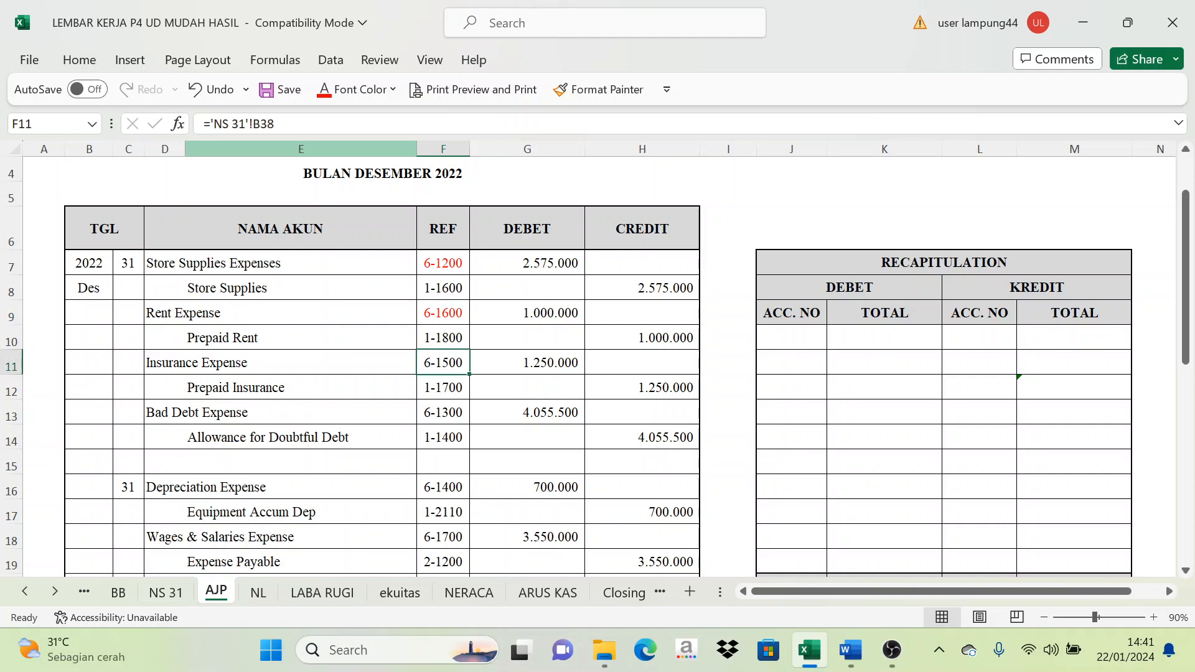
{"action": "left_click", "coordinate": [330, 89]}
{"action": "left_click", "coordinate": [454, 410]}
{"action": "left_click", "coordinate": [330, 89]}
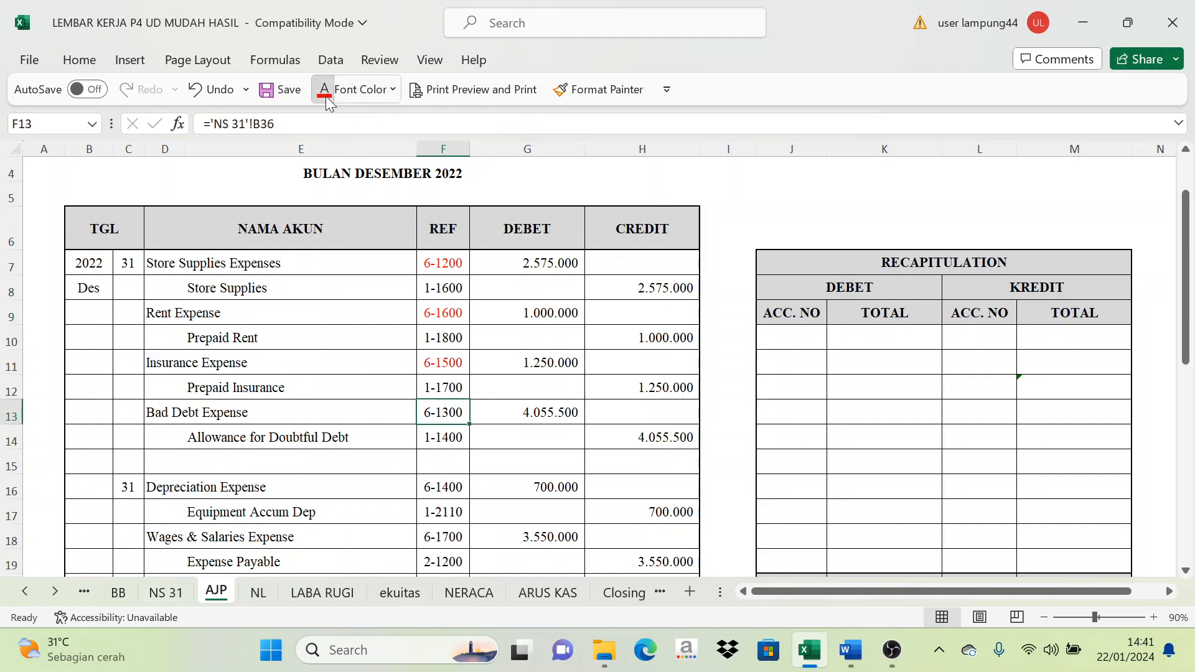
Color the debit codes for Depreciation, Wages & Salaries, PPN Outcome and Income Tax Expense red in F16, F18, F21 and F24
{"action": "scroll", "coordinate": [374, 277], "scroll_direction": "down", "scroll_amount": 1}
{"action": "left_click", "coordinate": [438, 398]}
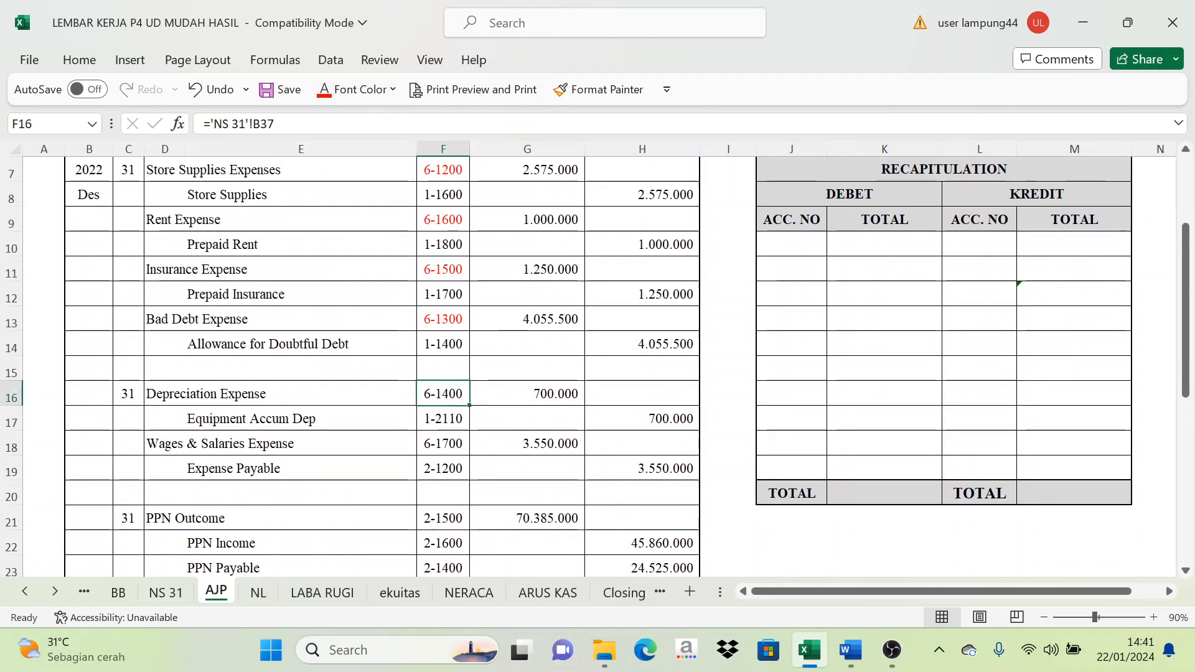
{"action": "left_click", "coordinate": [330, 89]}
{"action": "left_click", "coordinate": [438, 444]}
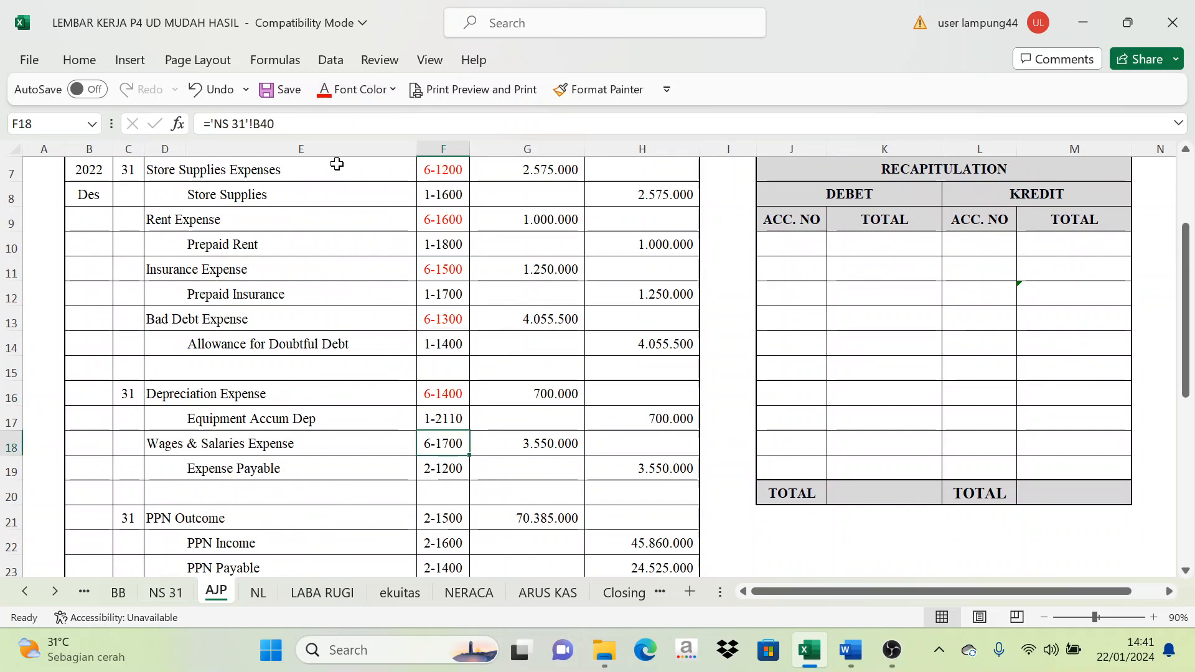
{"action": "left_click", "coordinate": [330, 89]}
{"action": "scroll", "coordinate": [449, 459], "scroll_direction": "down", "scroll_amount": 2}
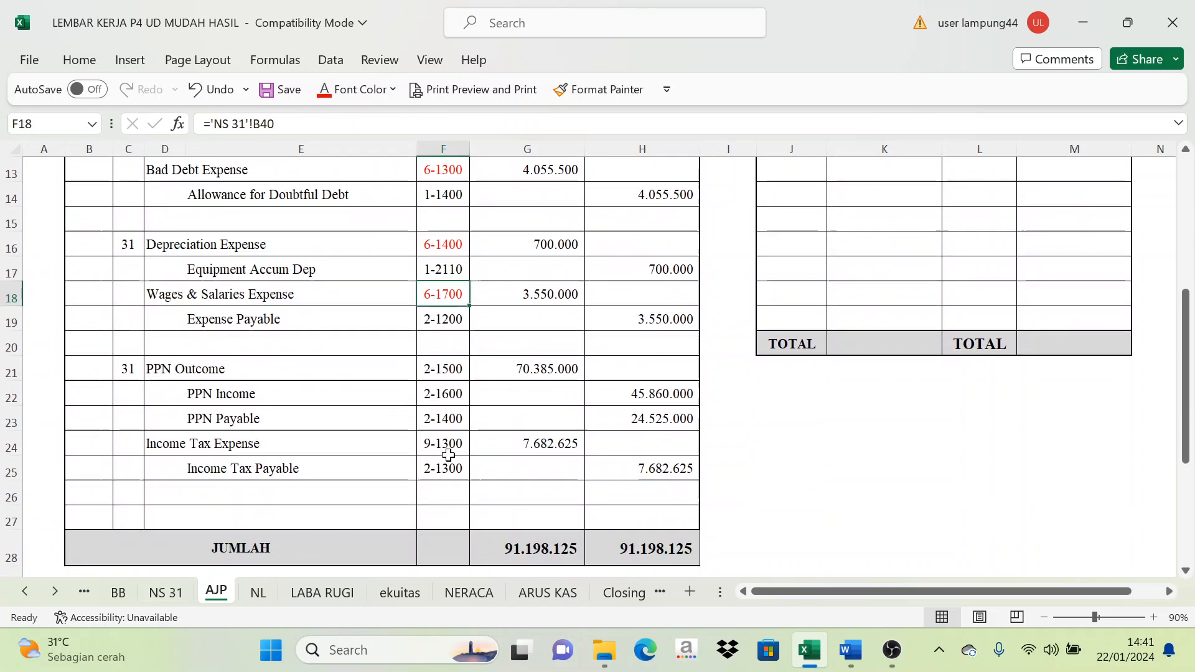
{"action": "left_click", "coordinate": [445, 368]}
{"action": "left_click", "coordinate": [330, 89]}
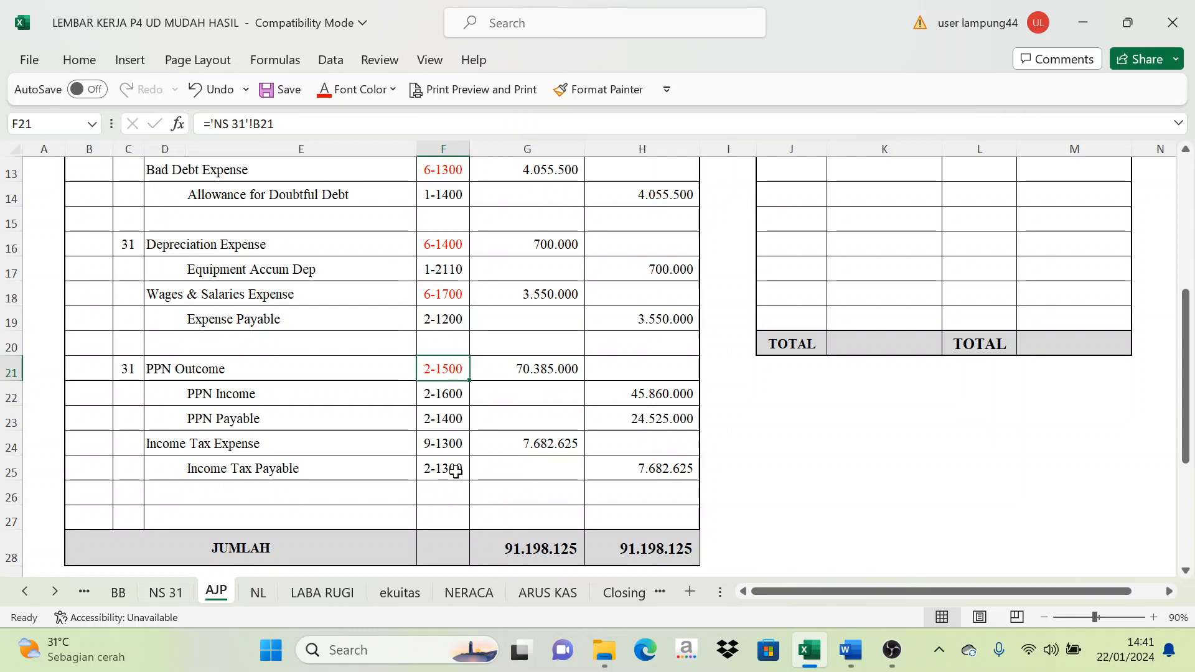
{"action": "left_click", "coordinate": [444, 443]}
{"action": "left_click", "coordinate": [330, 89]}
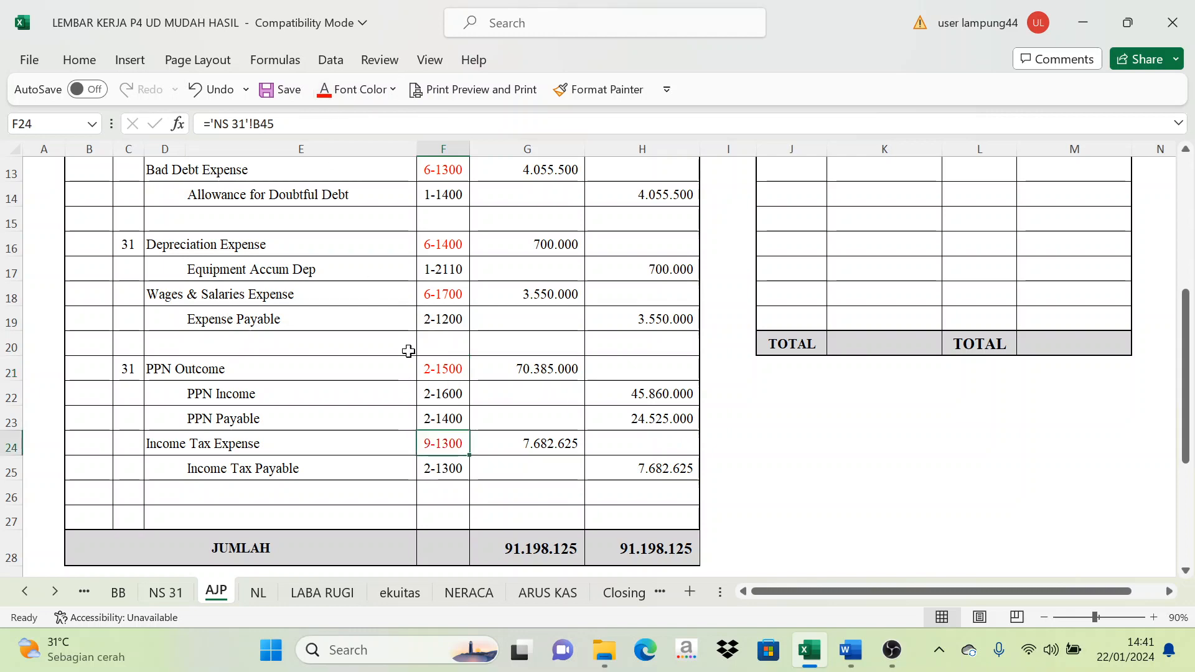
Review the red debit account codes throughout the journal's REF column
{"action": "scroll", "coordinate": [522, 417], "scroll_direction": "up", "scroll_amount": 3}
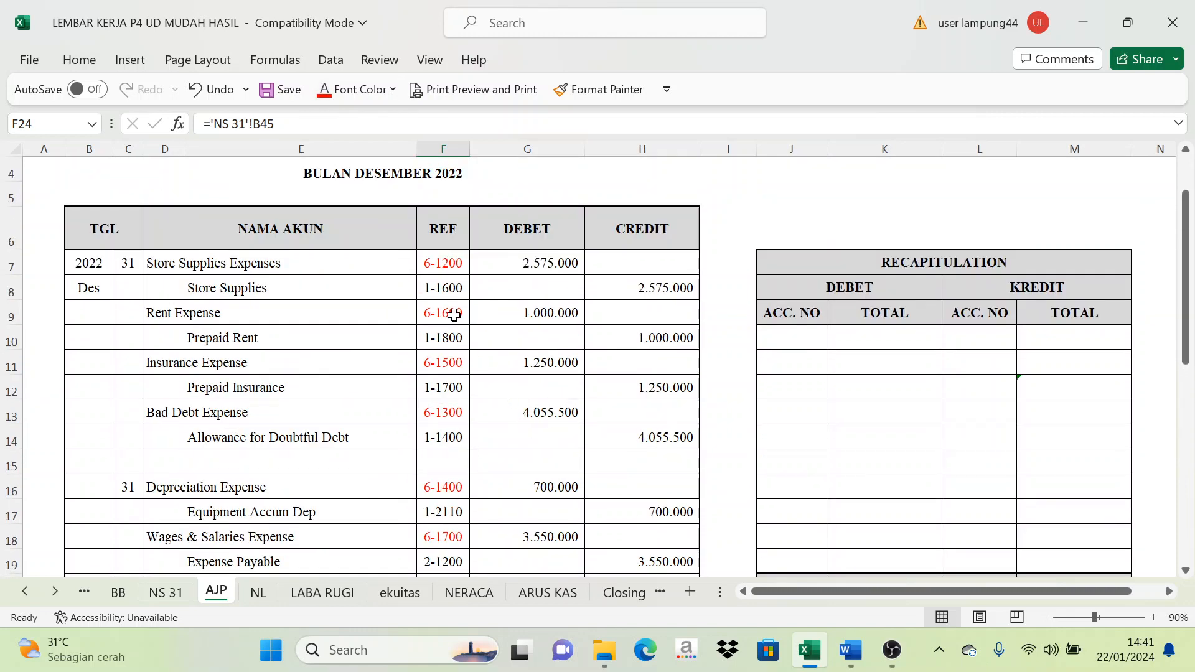
{"action": "scroll", "coordinate": [444, 293], "scroll_direction": "down", "scroll_amount": 3}
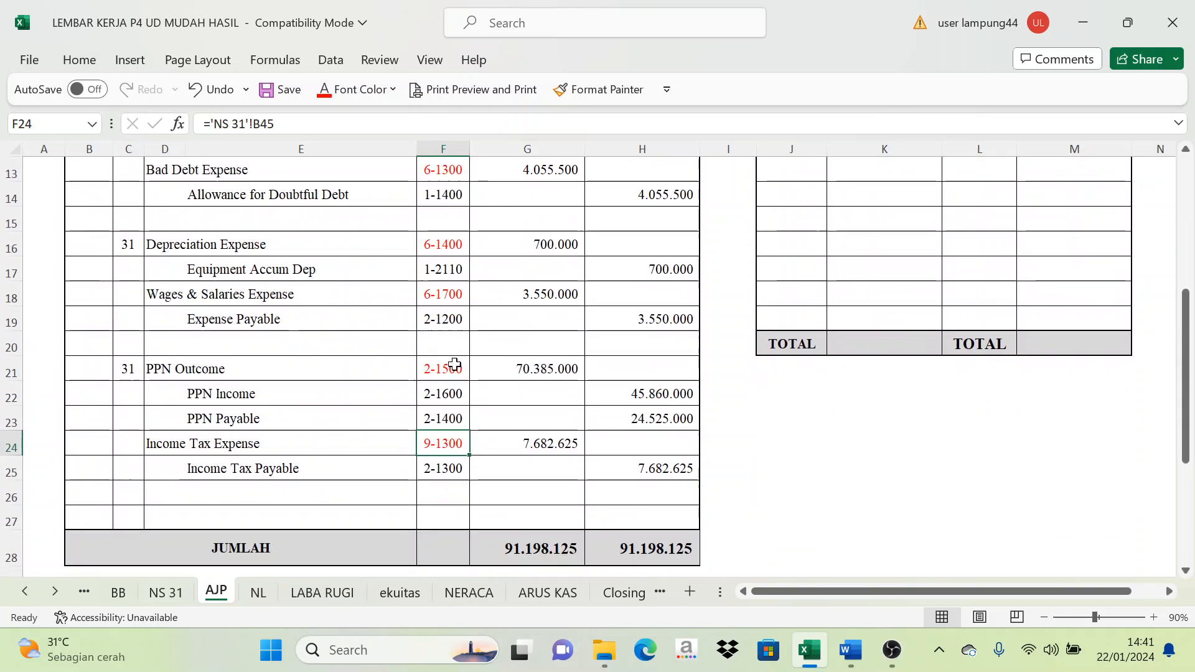
{"action": "left_click", "coordinate": [443, 369]}
{"action": "left_click", "coordinate": [443, 294]}
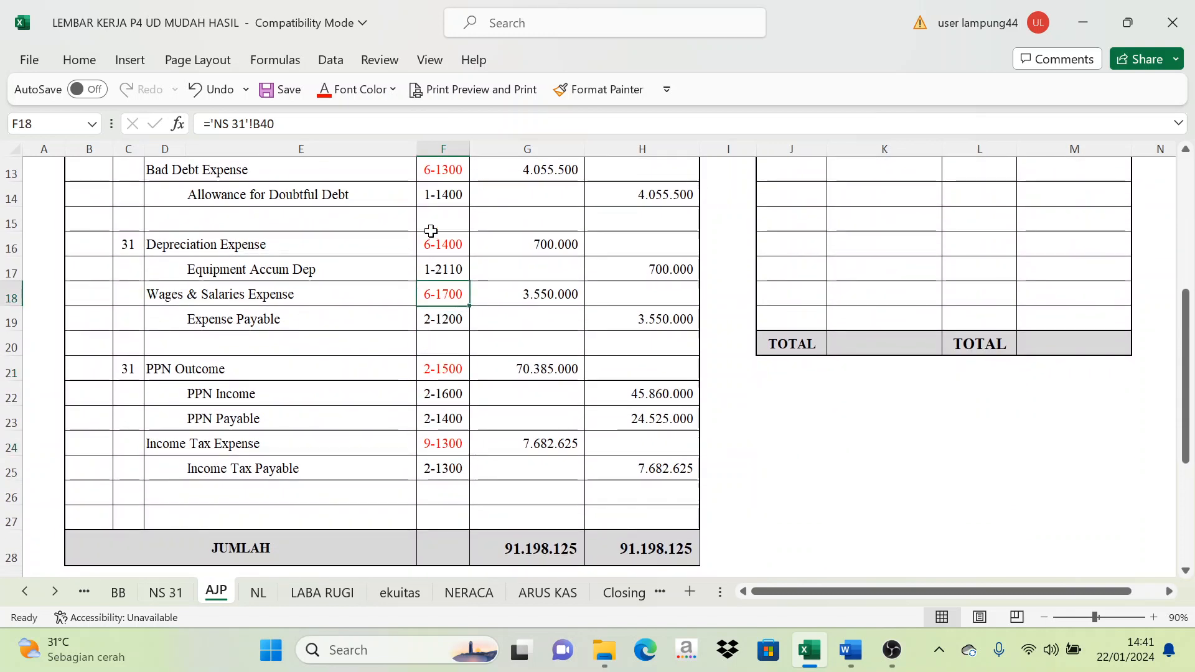
{"action": "left_click", "coordinate": [443, 220]}
{"action": "scroll", "coordinate": [484, 224], "scroll_direction": "up", "scroll_amount": 4}
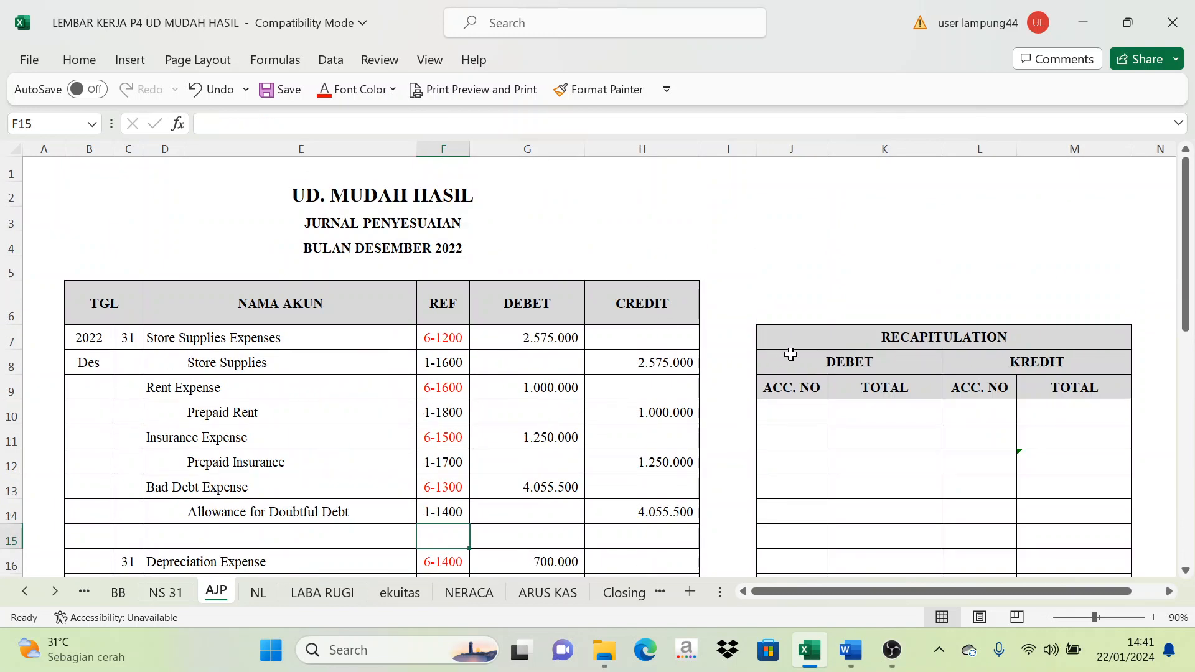
Reveal the debit recapitulation codes 2-1500, 6-1200 to 6-1700 and 9-1300 in J10:J17 using the automatic font color
{"action": "scroll", "coordinate": [791, 398], "scroll_direction": "down", "scroll_amount": 1}
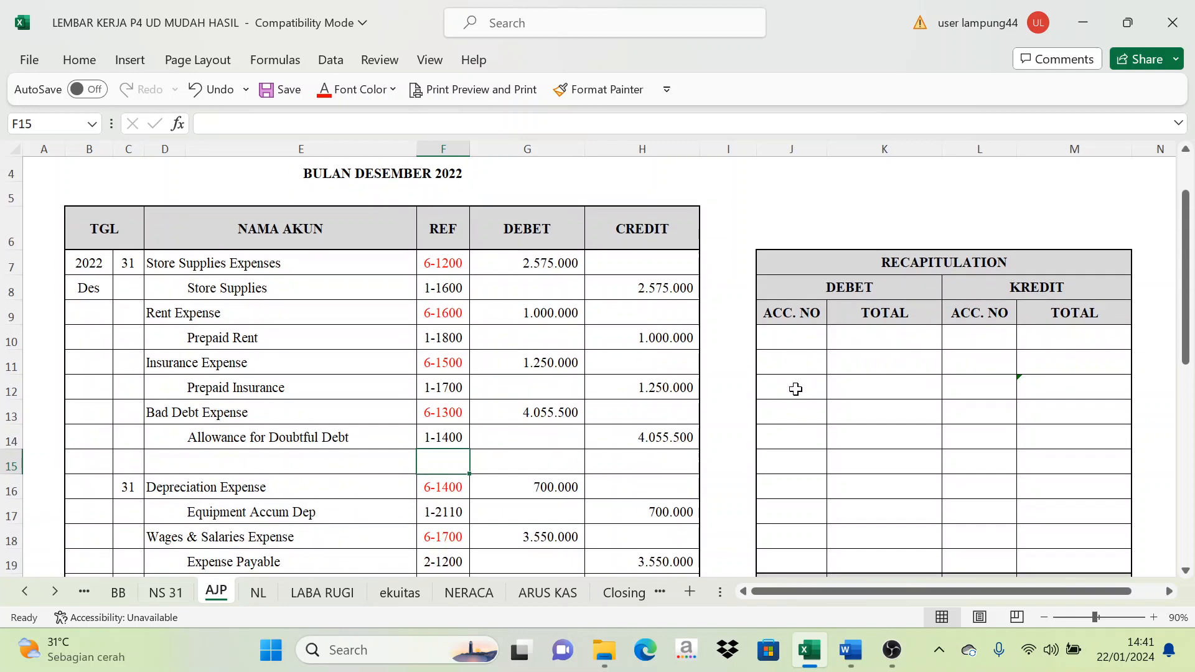
{"action": "scroll", "coordinate": [792, 344], "scroll_direction": "down", "scroll_amount": 1}
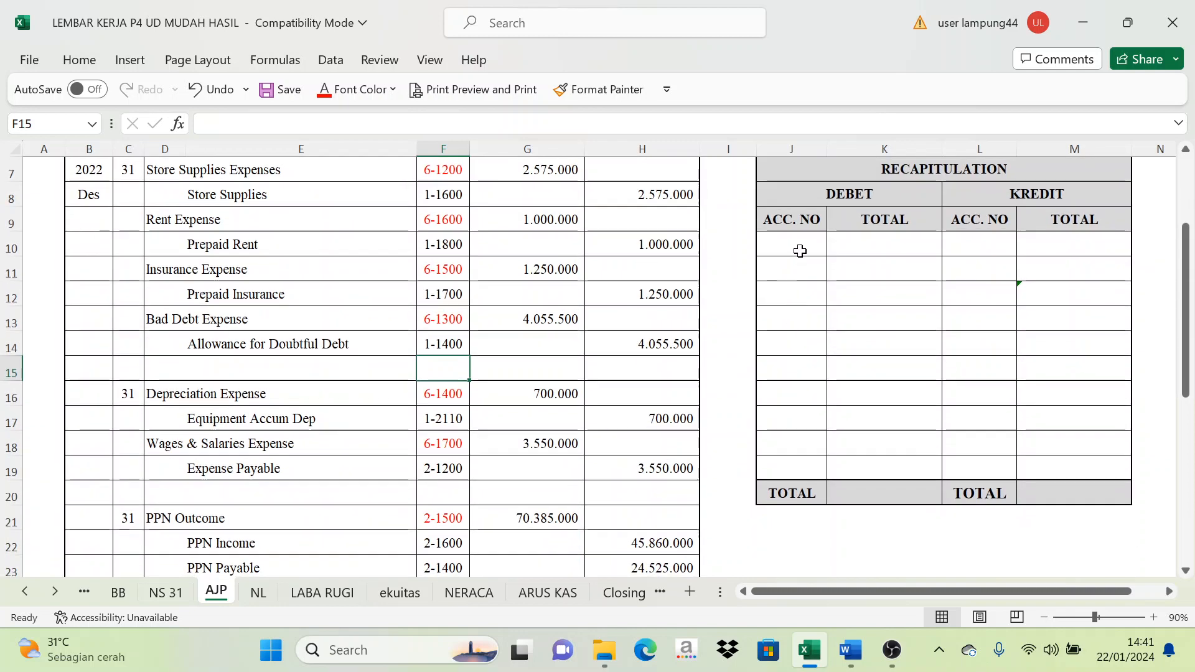
{"action": "left_click_drag", "start_coordinate": [794, 247], "coordinate": [788, 470]}
{"action": "left_click", "coordinate": [382, 92]}
{"action": "left_click", "coordinate": [369, 118]}
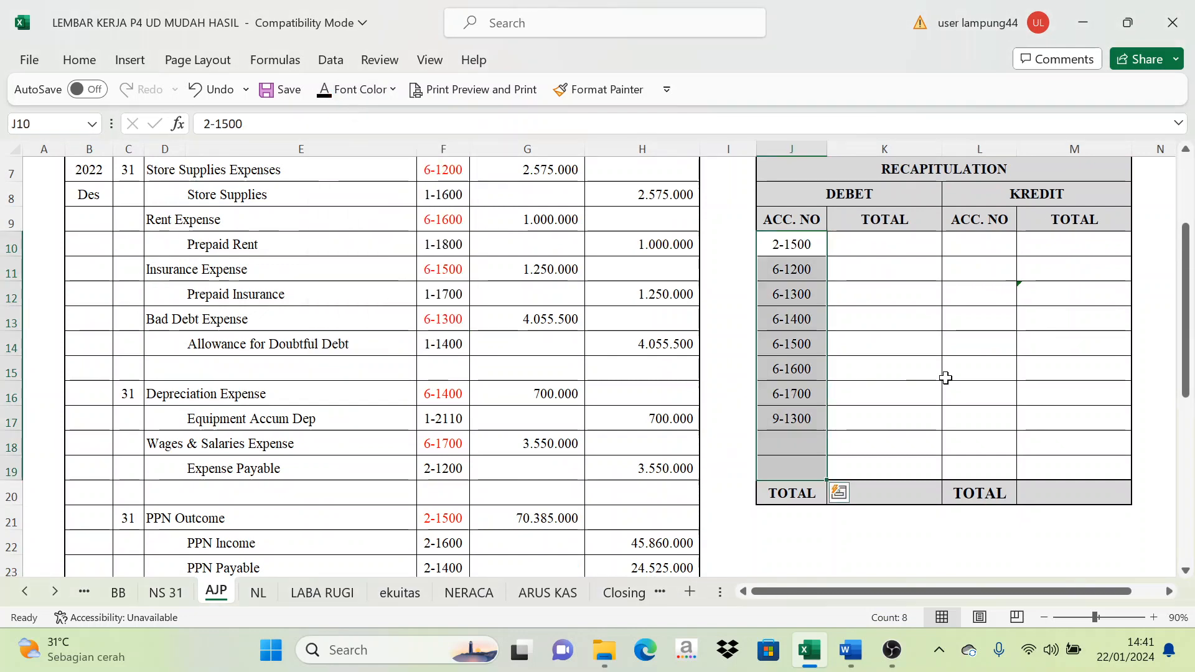
Examine the numerical order of the debit account codes in the recapitulation, from 2-1500 through 6-1500
{"action": "left_click", "coordinate": [947, 375]}
{"action": "left_click", "coordinate": [788, 246]}
{"action": "left_click", "coordinate": [786, 271]}
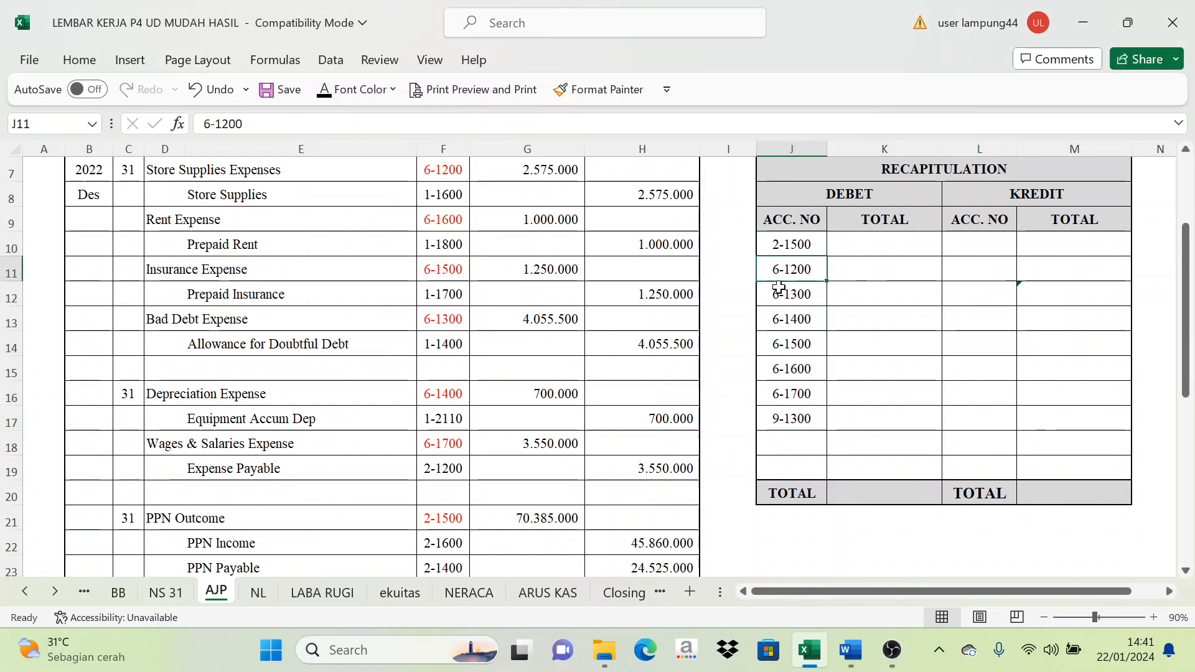
{"action": "left_click", "coordinate": [786, 294]}
{"action": "left_click", "coordinate": [785, 320]}
{"action": "left_click", "coordinate": [784, 344]}
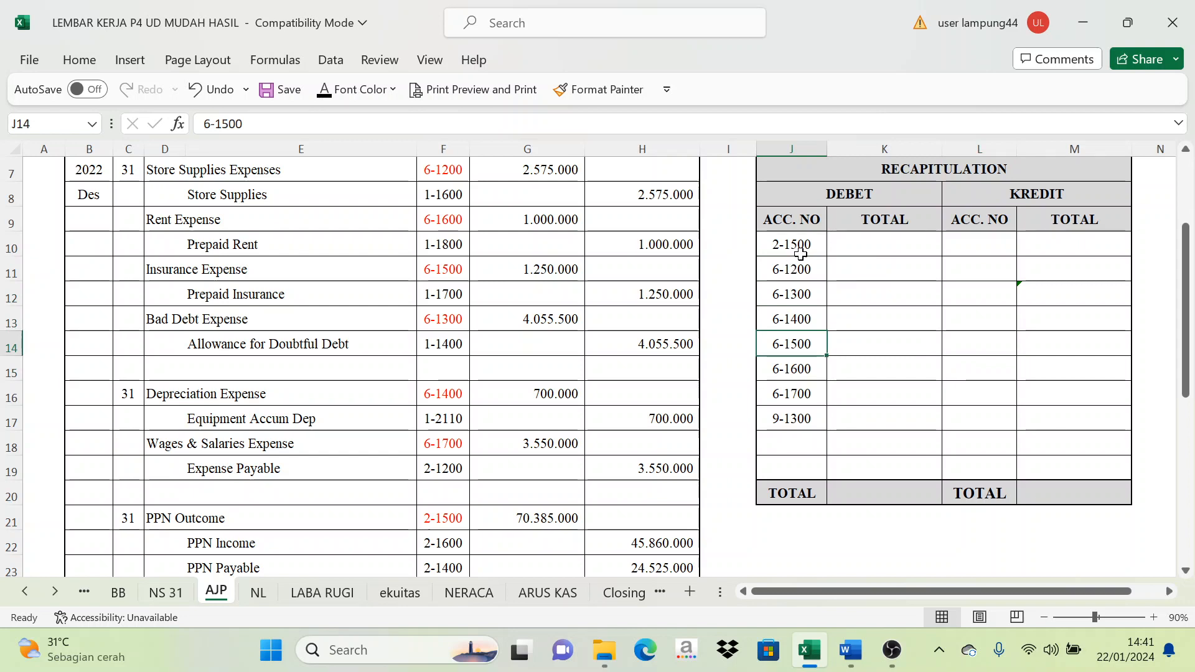
Locate PPN Outcome's code and debit in the journal and reveal the 2-1500 recapitulation total in K10 using the automatic font color
{"action": "scroll", "coordinate": [716, 305], "scroll_direction": "up", "scroll_amount": 1}
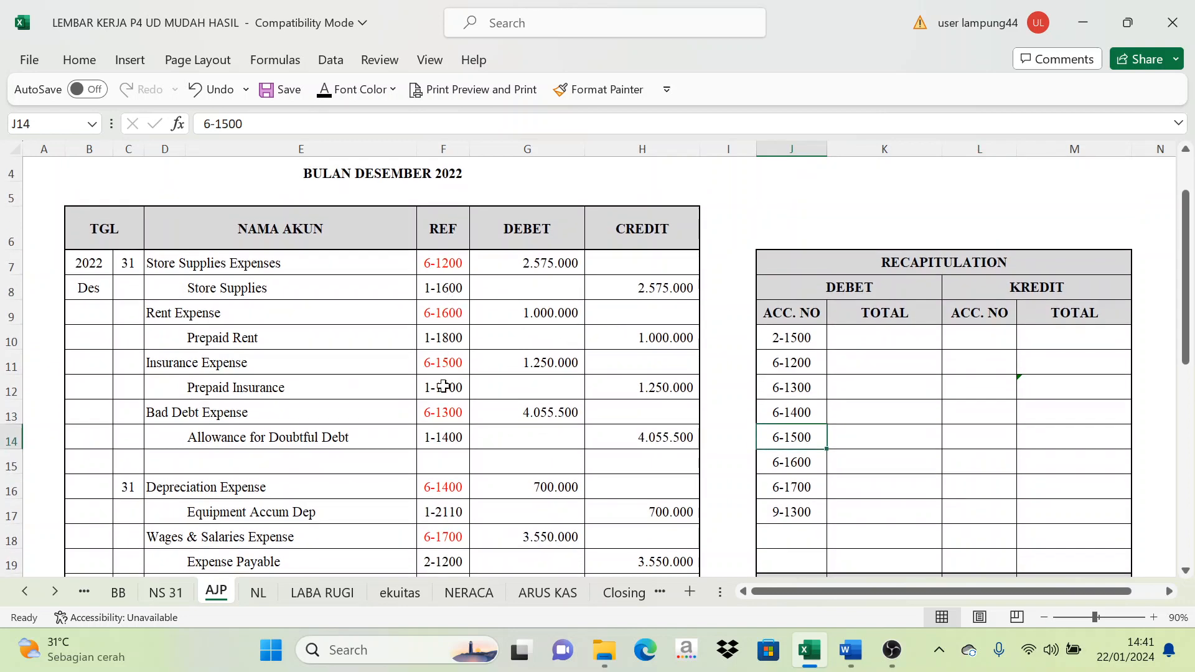
{"action": "scroll", "coordinate": [443, 386], "scroll_direction": "down", "scroll_amount": 1}
{"action": "left_click", "coordinate": [451, 517]}
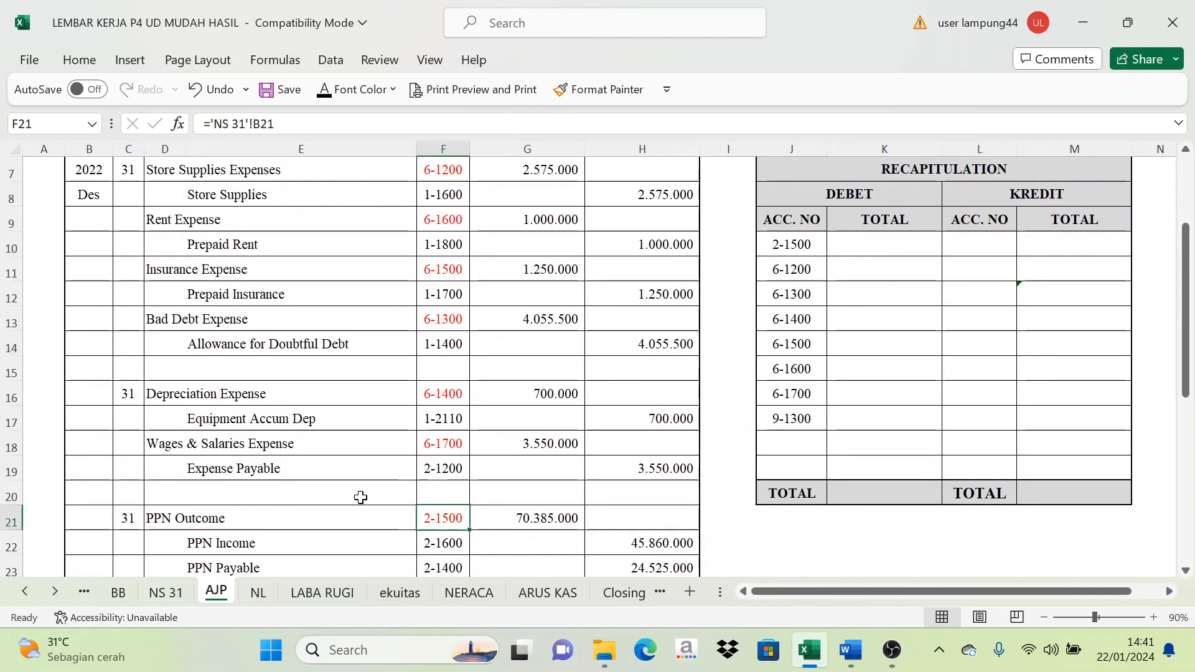
{"action": "left_click", "coordinate": [564, 519]}
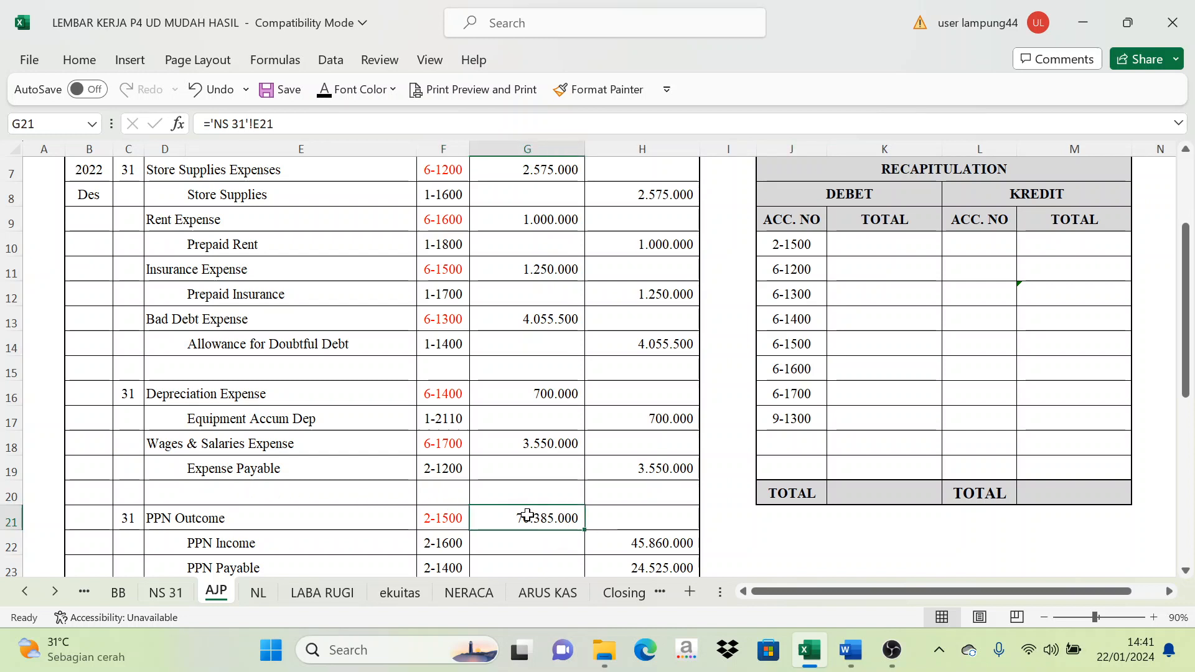
{"action": "left_click", "coordinate": [888, 247]}
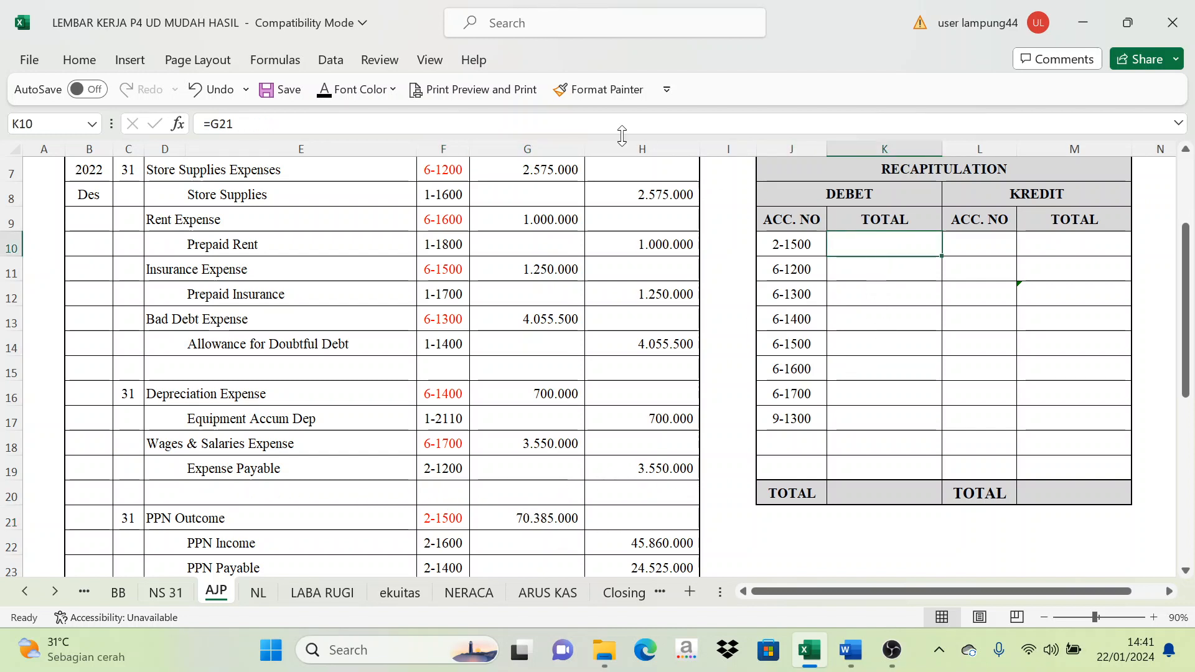
{"action": "left_click", "coordinate": [328, 92]}
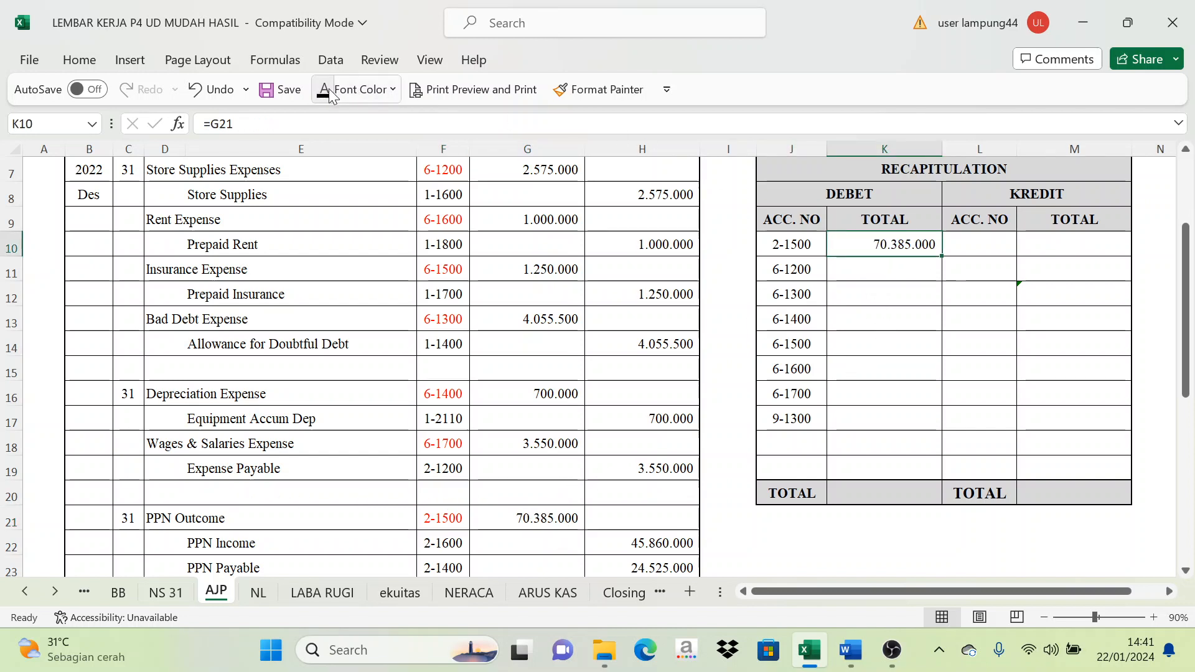
Match code 6-1200 to the Store Supplies Expenses debit and reveal its recapitulation total in K11 using the automatic font color
{"action": "left_click", "coordinate": [843, 272]}
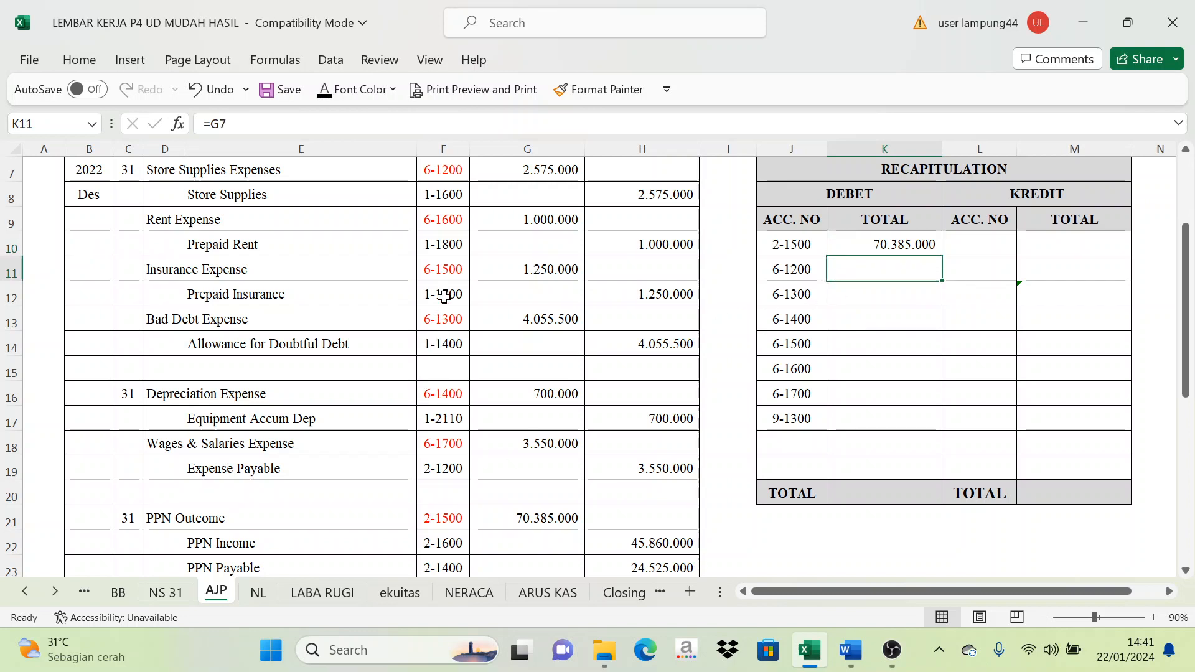
{"action": "left_click", "coordinate": [452, 172]}
{"action": "left_click", "coordinate": [543, 173]}
{"action": "scroll", "coordinate": [543, 173], "scroll_direction": "up", "scroll_amount": 1}
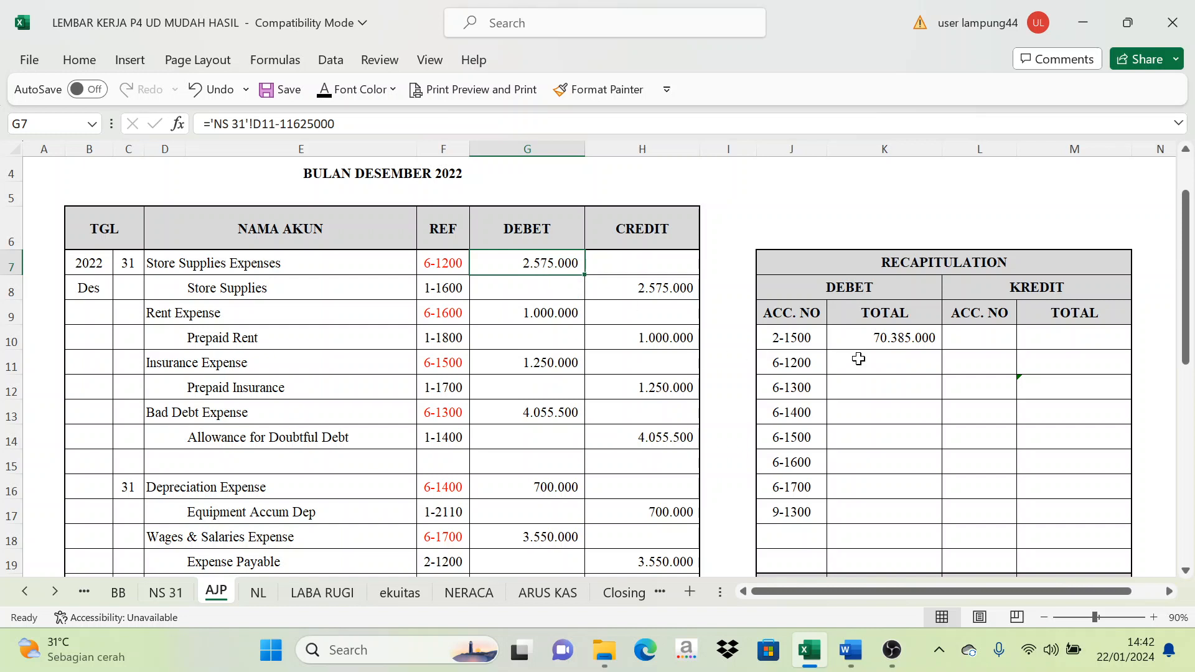
{"action": "left_click", "coordinate": [882, 360]}
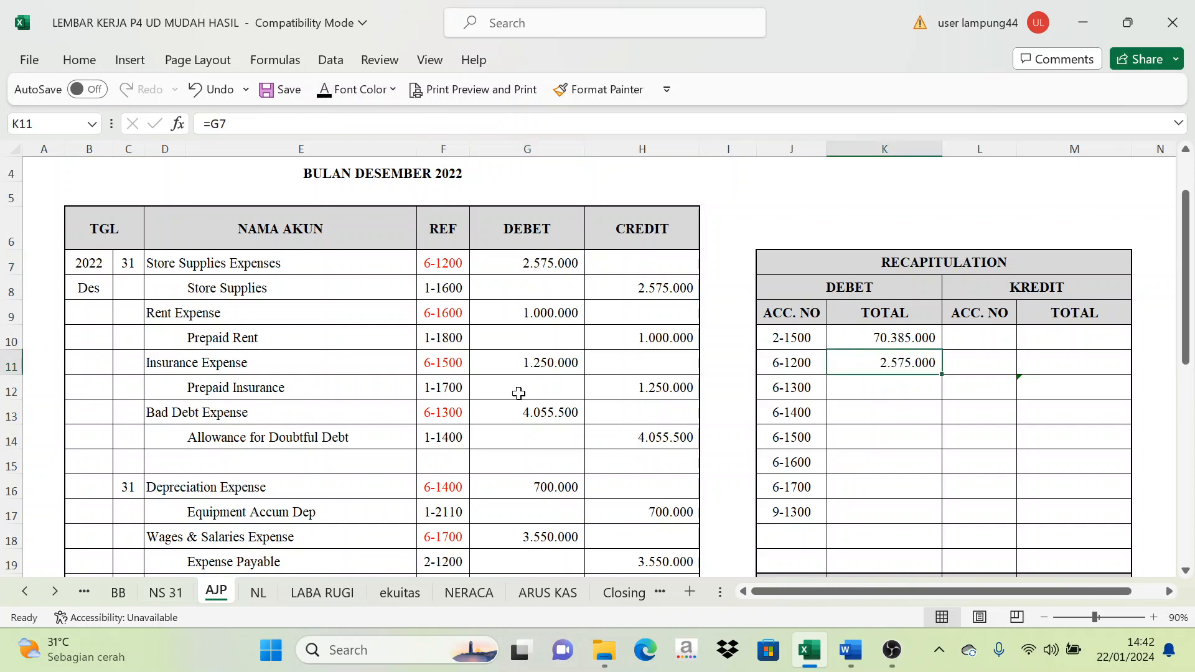
Match code 6-1300 to Bad Debt Expense and reveal the remaining debit recapitulation totals in K12:K17 using the automatic font color
{"action": "left_click", "coordinate": [791, 388]}
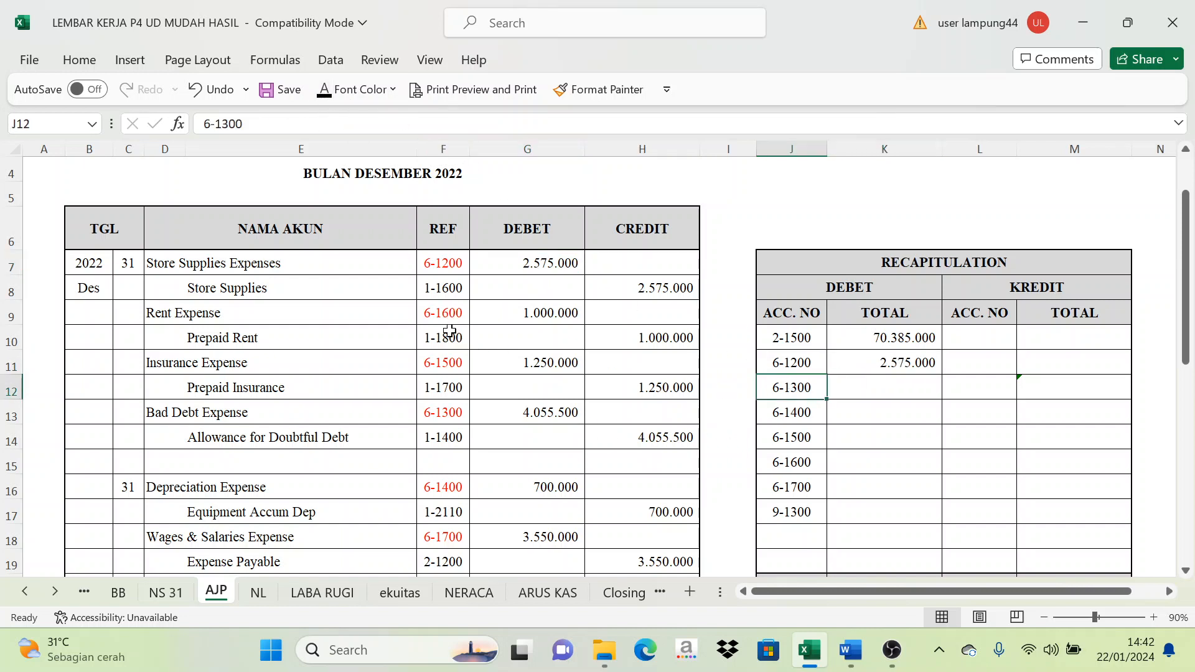
{"action": "left_click", "coordinate": [445, 413]}
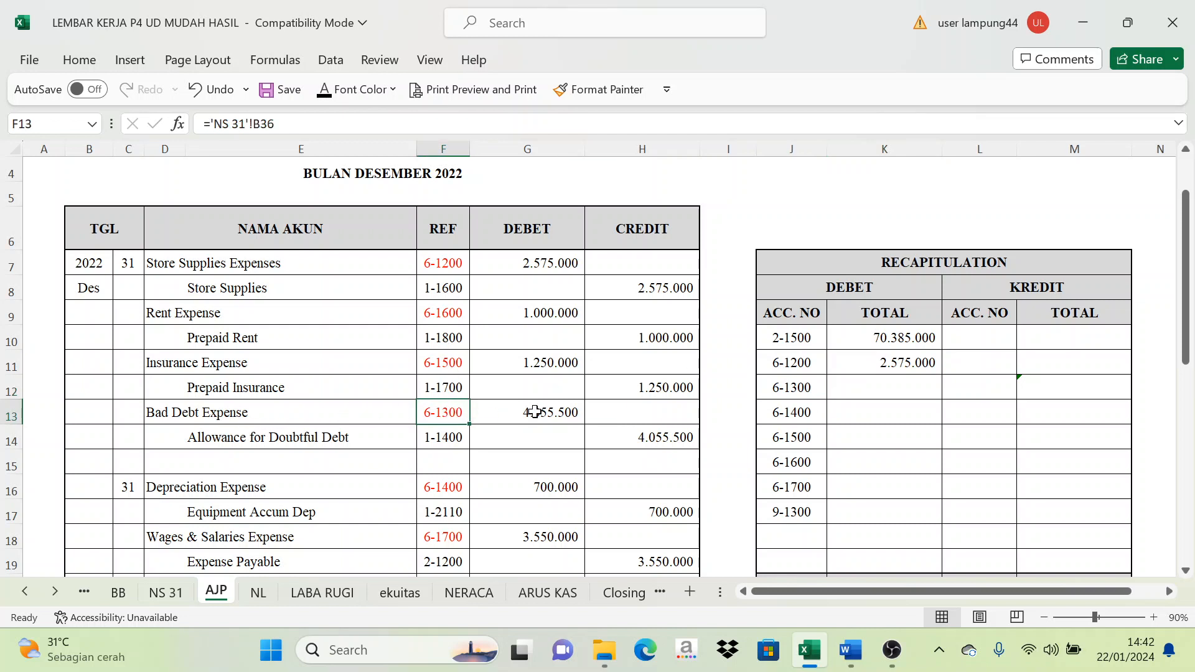
{"action": "left_click", "coordinate": [897, 397]}
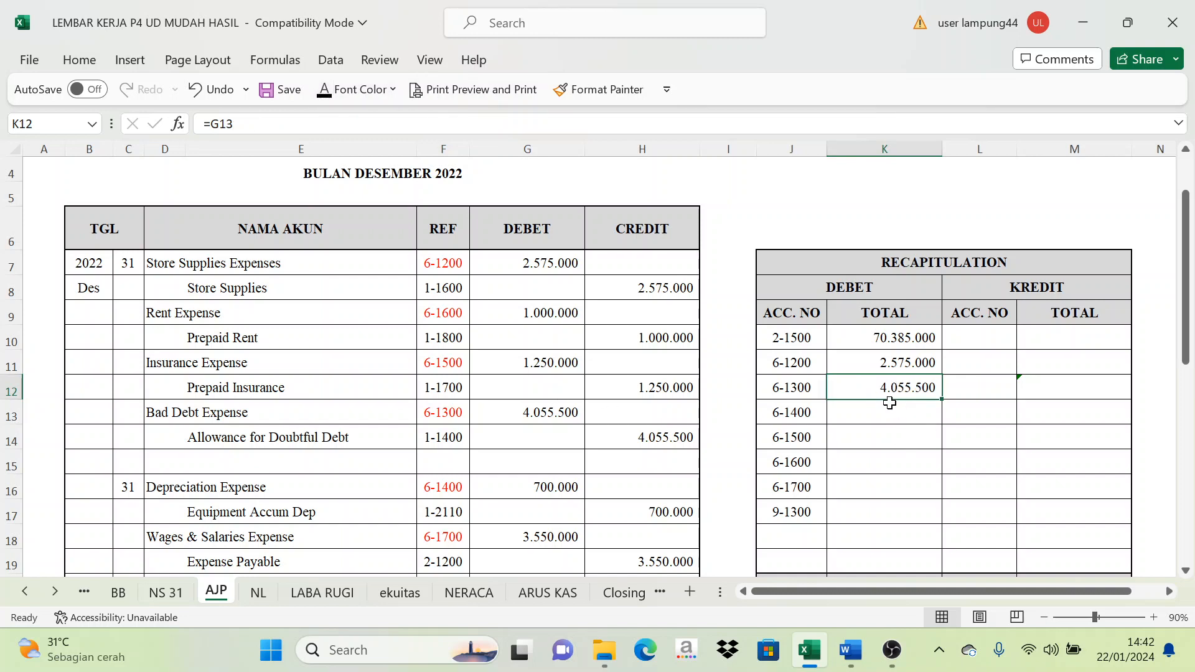
{"action": "left_click_drag", "start_coordinate": [890, 402], "coordinate": [883, 513]}
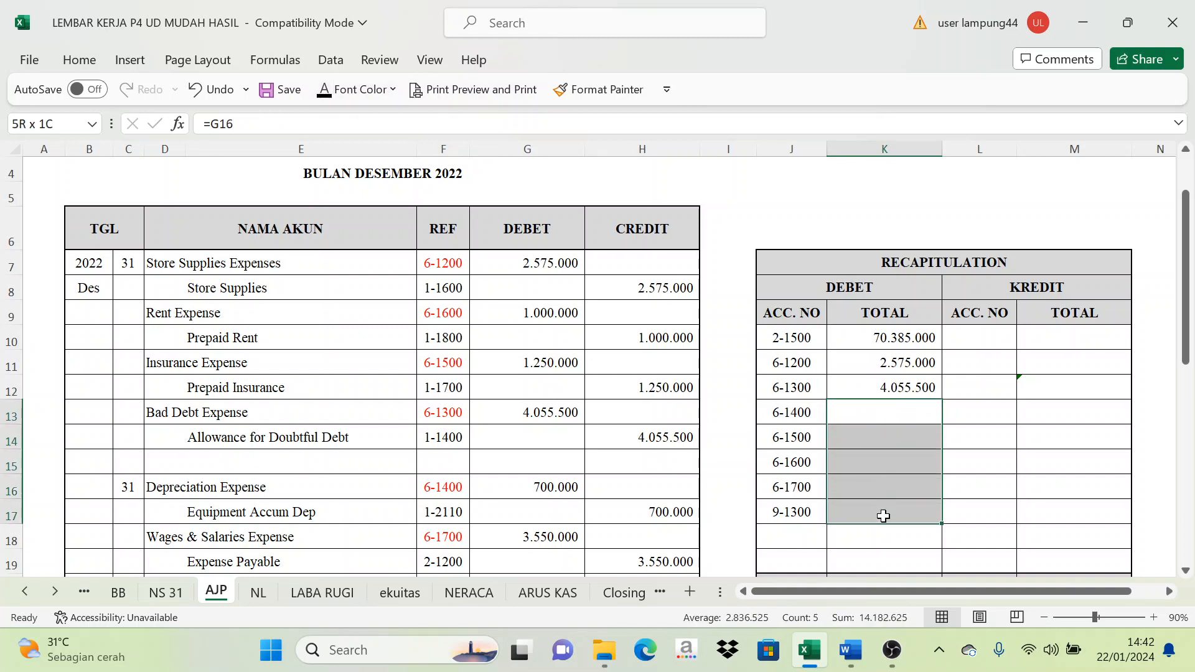
{"action": "left_click", "coordinate": [328, 93]}
Review the credit account codes in the journal's REF column, from Store Supplies down to Income Tax Payable
{"action": "scroll", "coordinate": [573, 413], "scroll_direction": "down", "scroll_amount": 1}
{"action": "scroll", "coordinate": [598, 357], "scroll_direction": "up", "scroll_amount": 2}
{"action": "left_click", "coordinate": [444, 363]}
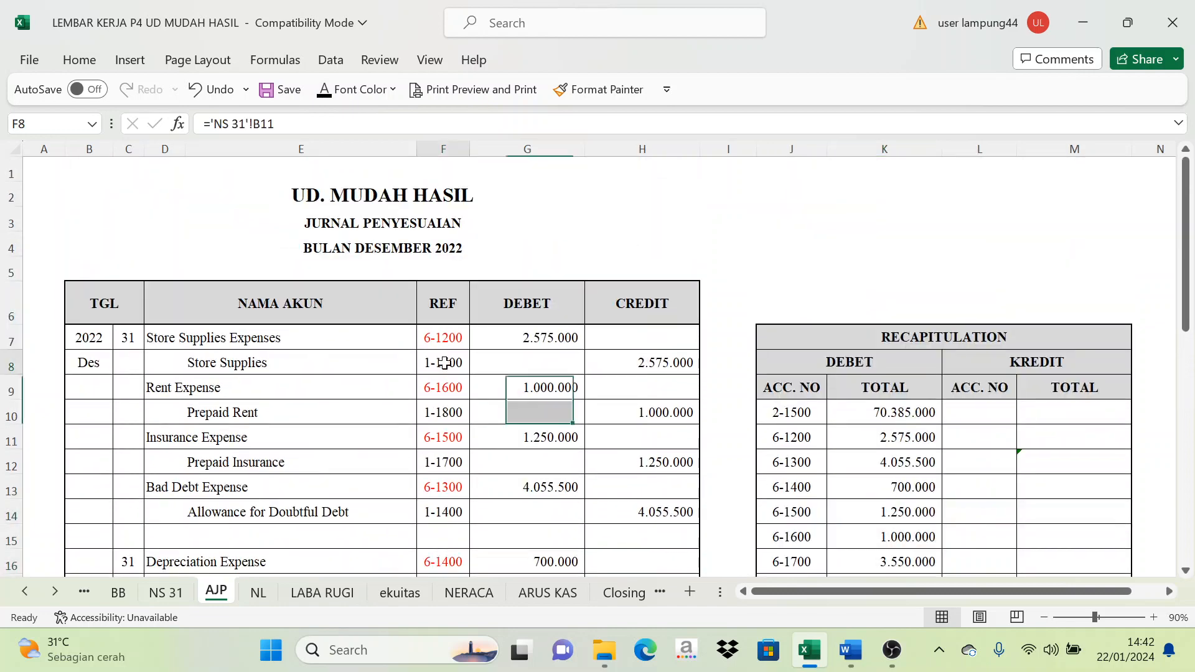
{"action": "left_click", "coordinate": [439, 410]}
{"action": "left_click", "coordinate": [440, 462]}
{"action": "left_click", "coordinate": [464, 511]}
{"action": "scroll", "coordinate": [496, 503], "scroll_direction": "down", "scroll_amount": 3}
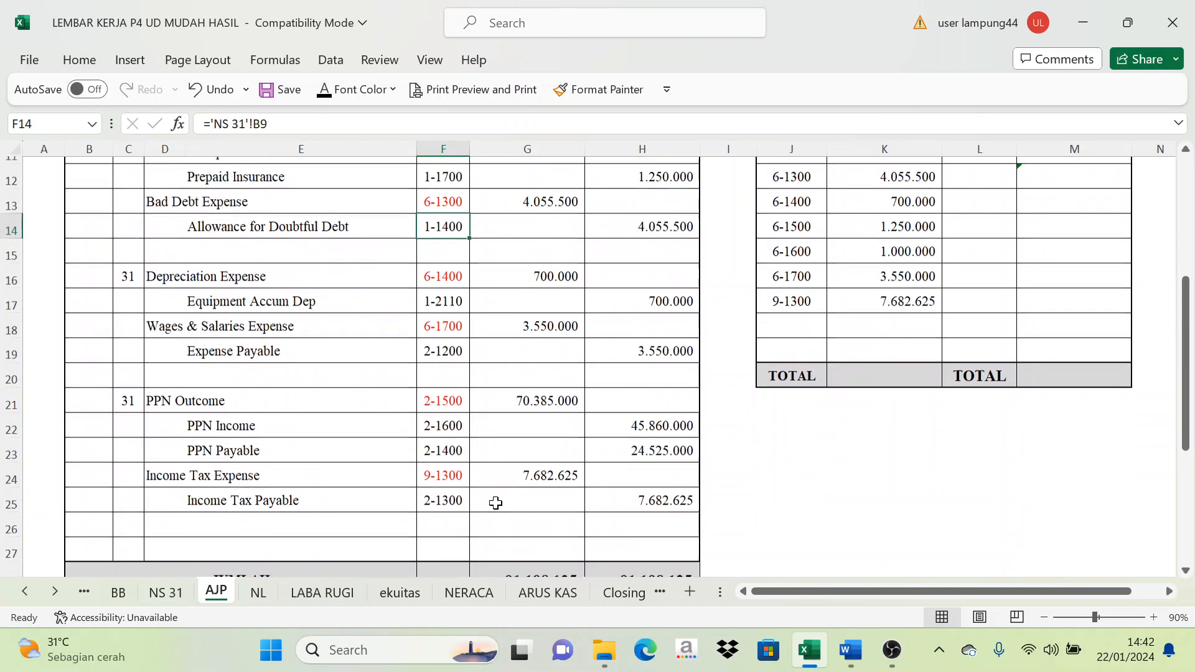
{"action": "scroll", "coordinate": [496, 503], "scroll_direction": "up", "scroll_amount": 3}
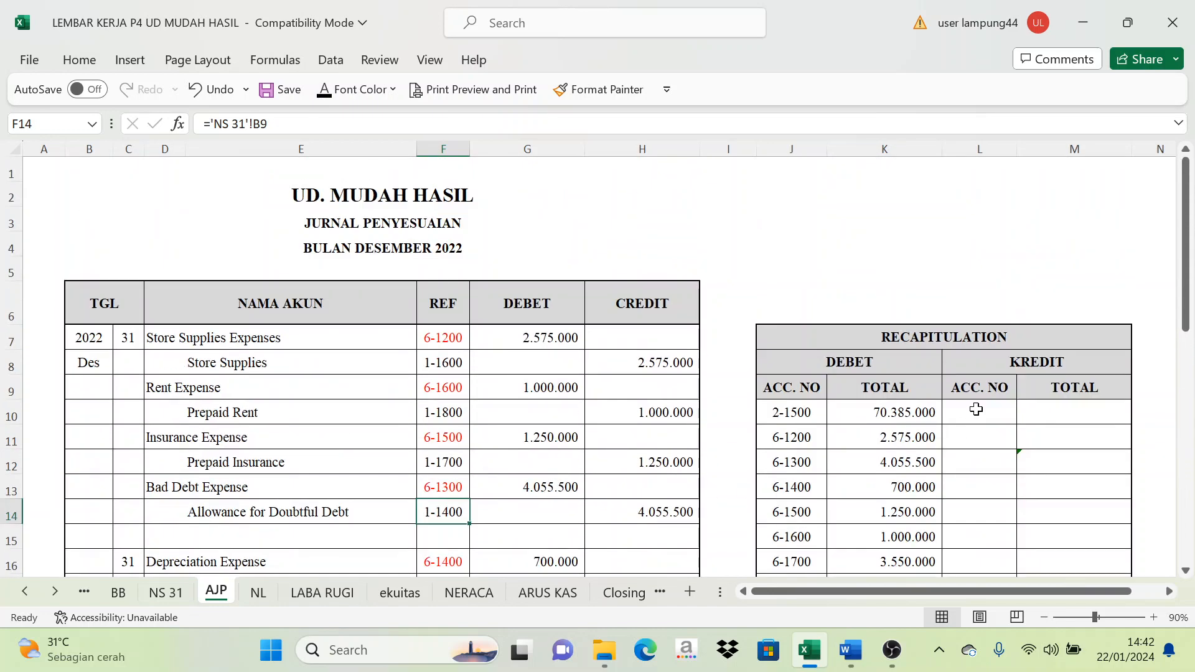
Reveal the credit recapitulation codes 1-1400 to 2-1600 in L10:L19 and their totals in M10:M18 using the automatic font color
{"action": "left_click_drag", "start_coordinate": [976, 409], "coordinate": [979, 529]}
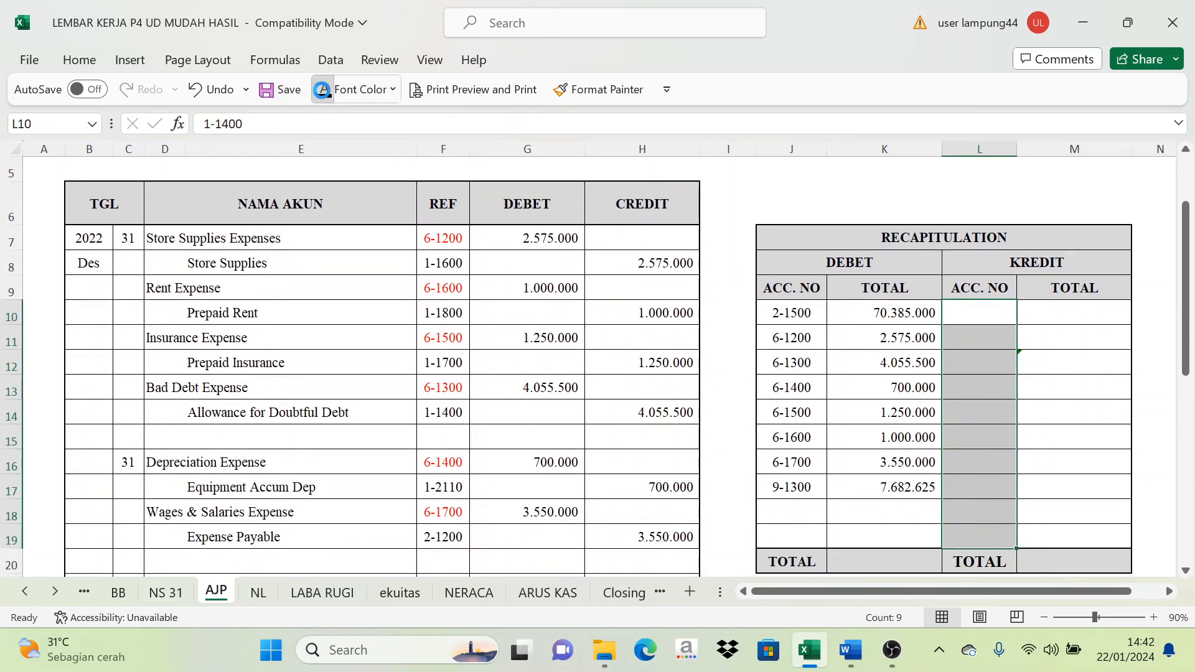
{"action": "left_click", "coordinate": [324, 91]}
{"action": "left_click", "coordinate": [979, 437]}
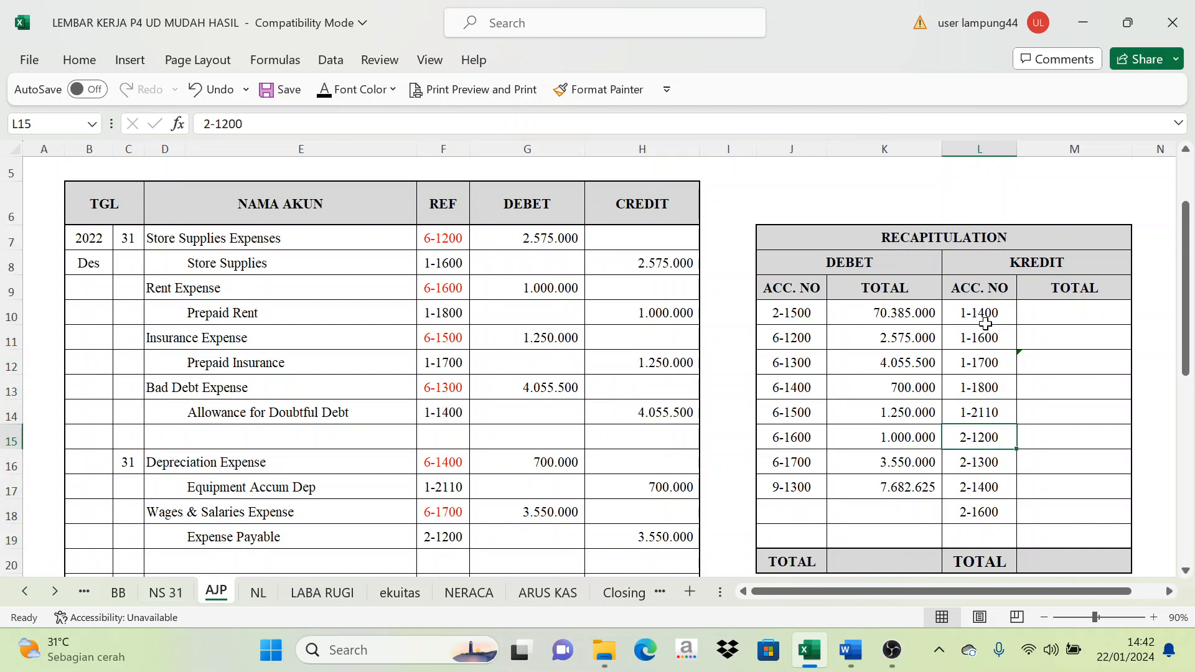
{"action": "left_click_drag", "start_coordinate": [1067, 320], "coordinate": [1065, 514]}
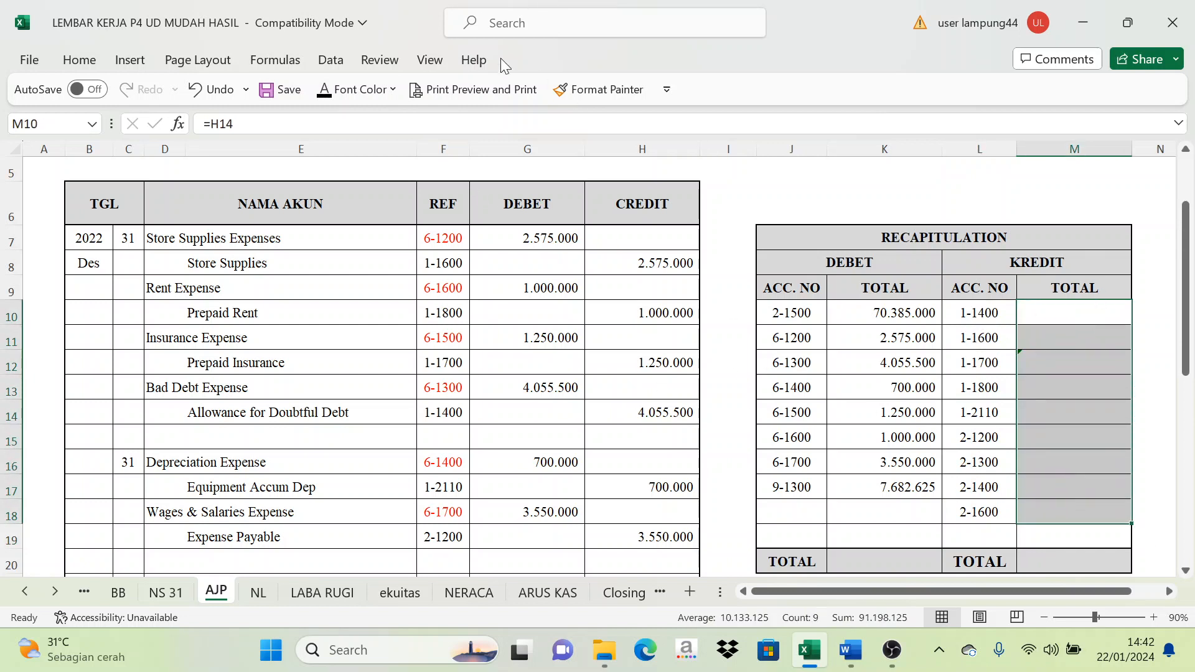
{"action": "left_click", "coordinate": [326, 89]}
{"action": "left_click", "coordinate": [1081, 312]}
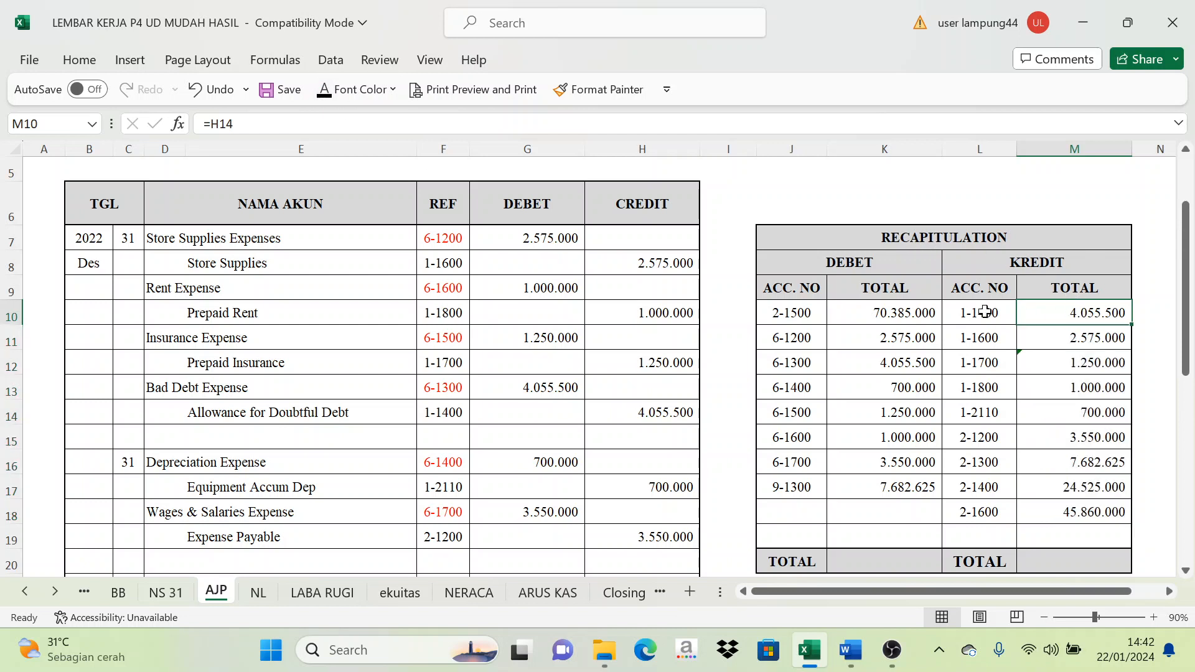
Examine the order of the credit account codes in the recapitulation and compare their totals with the journal entries
{"action": "left_click", "coordinate": [986, 312]}
{"action": "left_click_drag", "start_coordinate": [1082, 314], "coordinate": [1097, 342]}
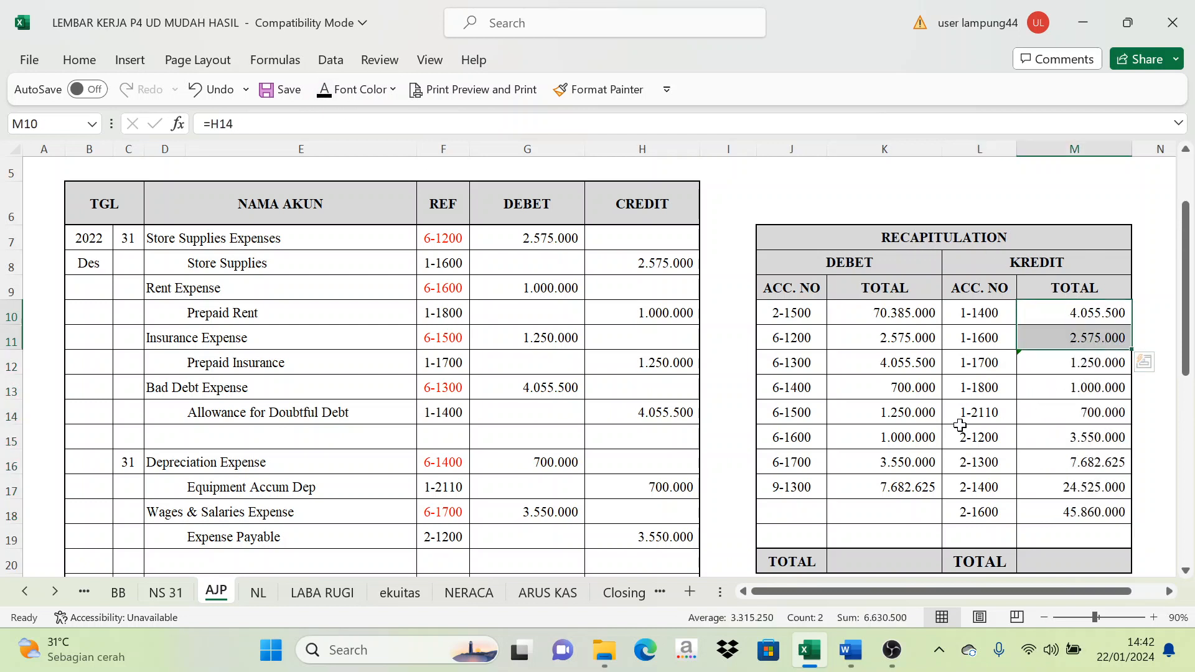
{"action": "left_click", "coordinate": [996, 413]}
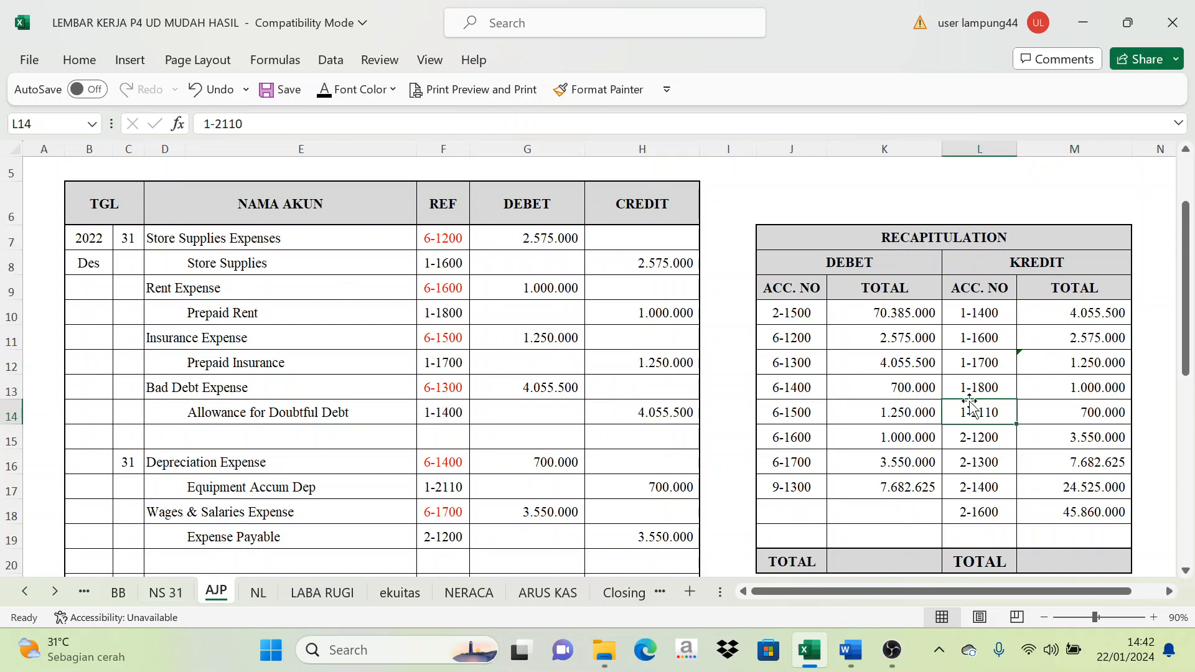
{"action": "left_click", "coordinate": [974, 472]}
{"action": "left_click", "coordinate": [986, 366]}
{"action": "left_click", "coordinate": [1002, 333]}
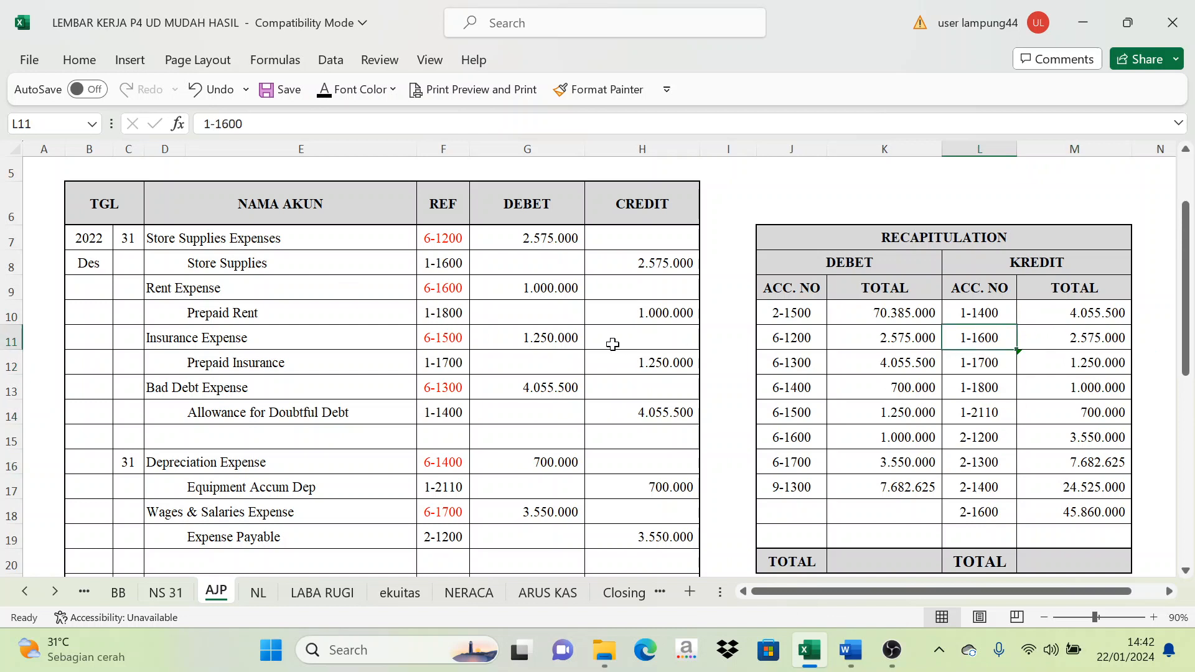
{"action": "left_click", "coordinate": [1114, 315]}
{"action": "left_click", "coordinate": [496, 294]}
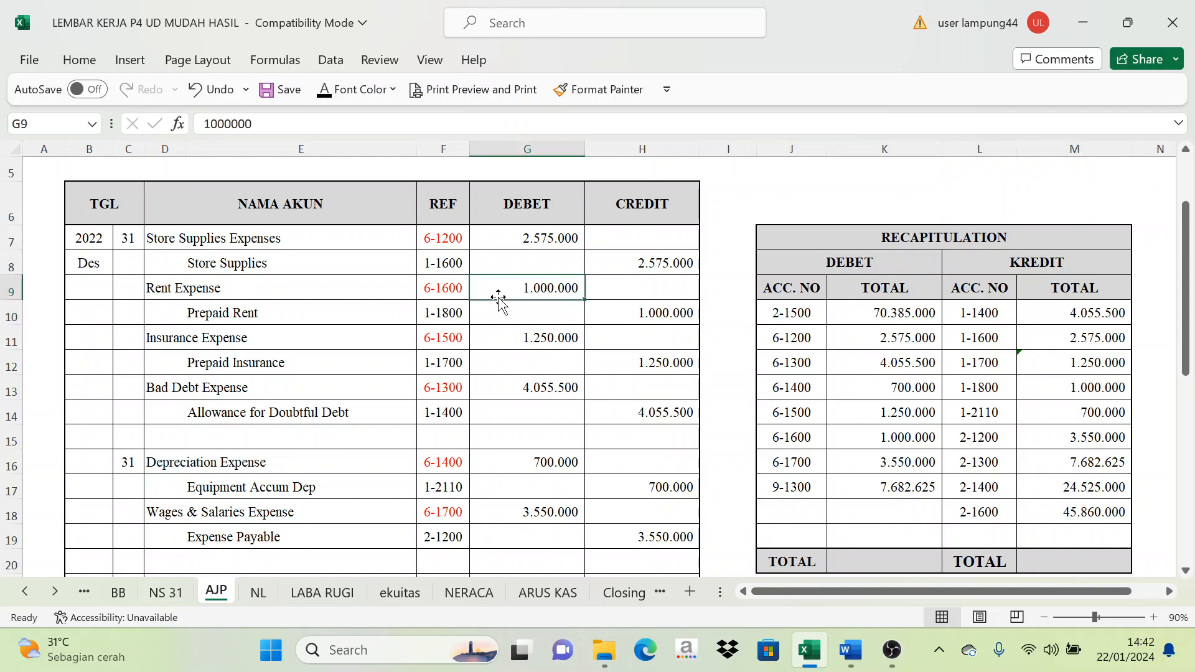
Reveal the debit and credit grand totals in the recapitulation's TOTAL row, K20:M20, using the automatic font color
{"action": "scroll", "coordinate": [488, 440], "scroll_direction": "down", "scroll_amount": 4}
{"action": "scroll", "coordinate": [724, 472], "scroll_direction": "up", "scroll_amount": 4}
{"action": "scroll", "coordinate": [929, 477], "scroll_direction": "down", "scroll_amount": 1}
{"action": "left_click_drag", "start_coordinate": [928, 470], "coordinate": [1096, 469]}
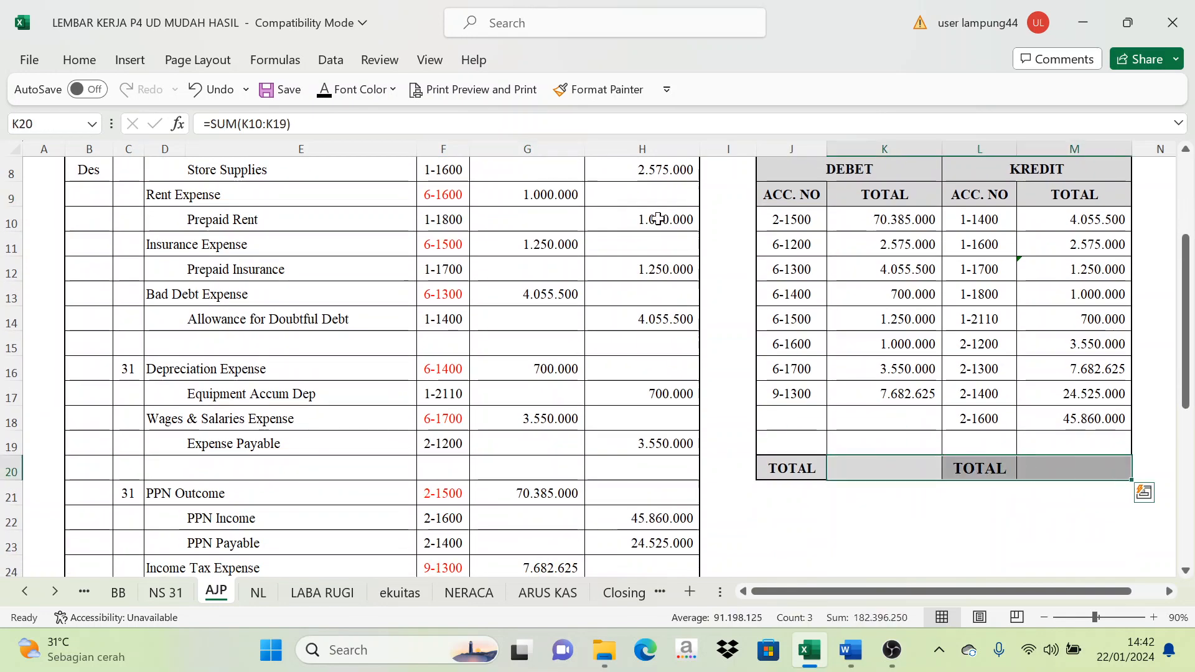
{"action": "left_click", "coordinate": [349, 89]}
{"action": "left_click", "coordinate": [959, 493]}
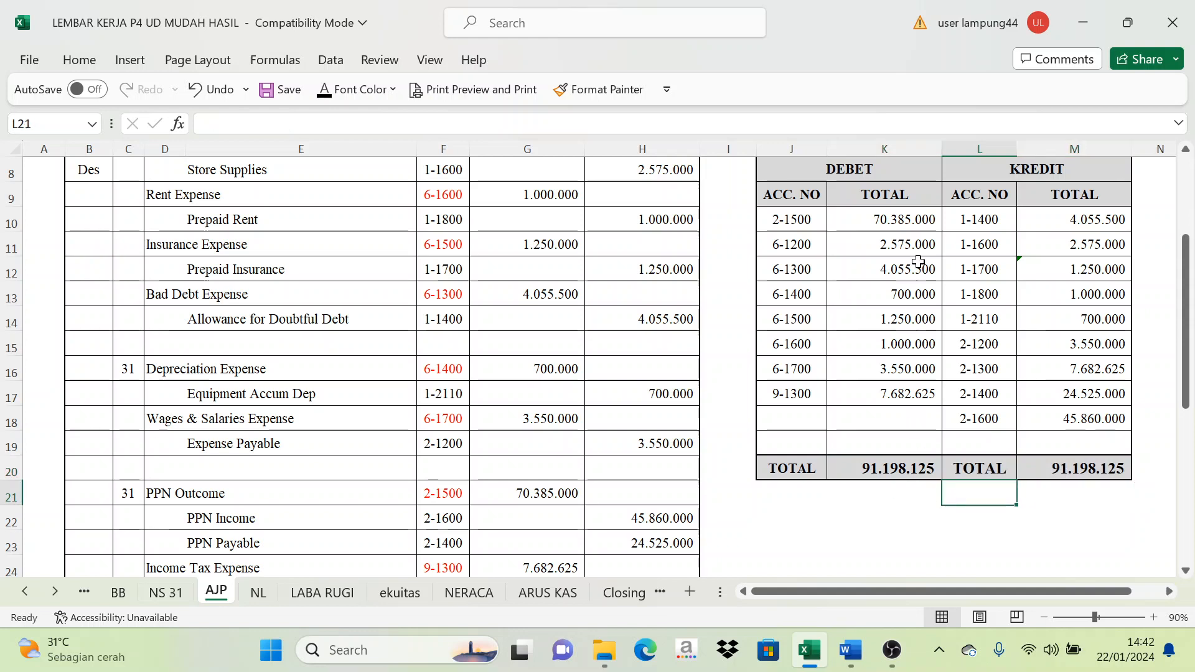
Compare the journal's JUMLAH debit and credit totals in G28 and H28 with the recapitulation totals in row 20
{"action": "scroll", "coordinate": [925, 436], "scroll_direction": "down", "scroll_amount": 2}
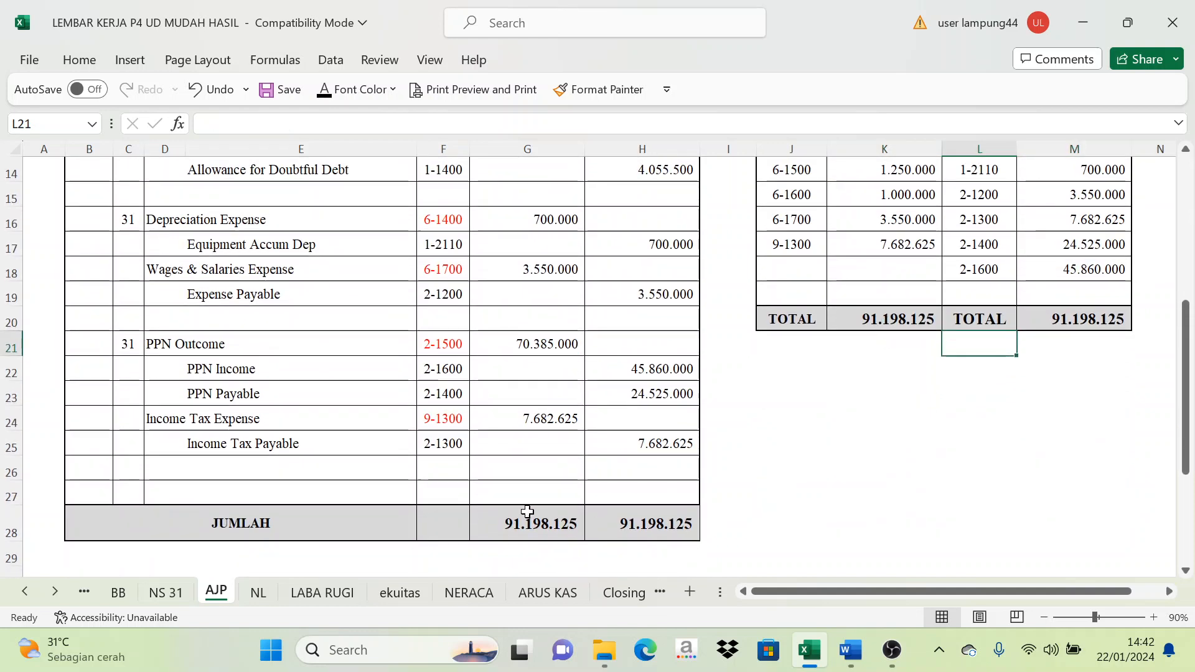
{"action": "left_click", "coordinate": [527, 523]}
{"action": "left_click", "coordinate": [631, 523]}
{"action": "left_click", "coordinate": [890, 324]}
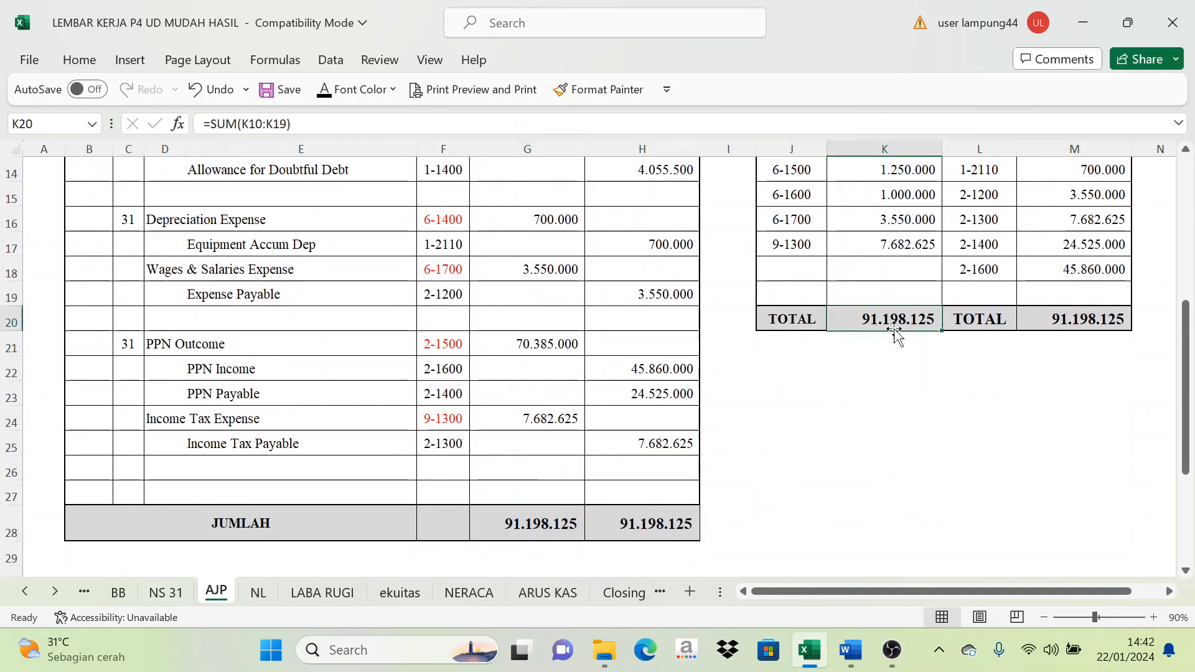
{"action": "left_click", "coordinate": [536, 522]}
{"action": "left_click", "coordinate": [685, 523]}
{"action": "scroll", "coordinate": [704, 473], "scroll_direction": "up", "scroll_amount": 5}
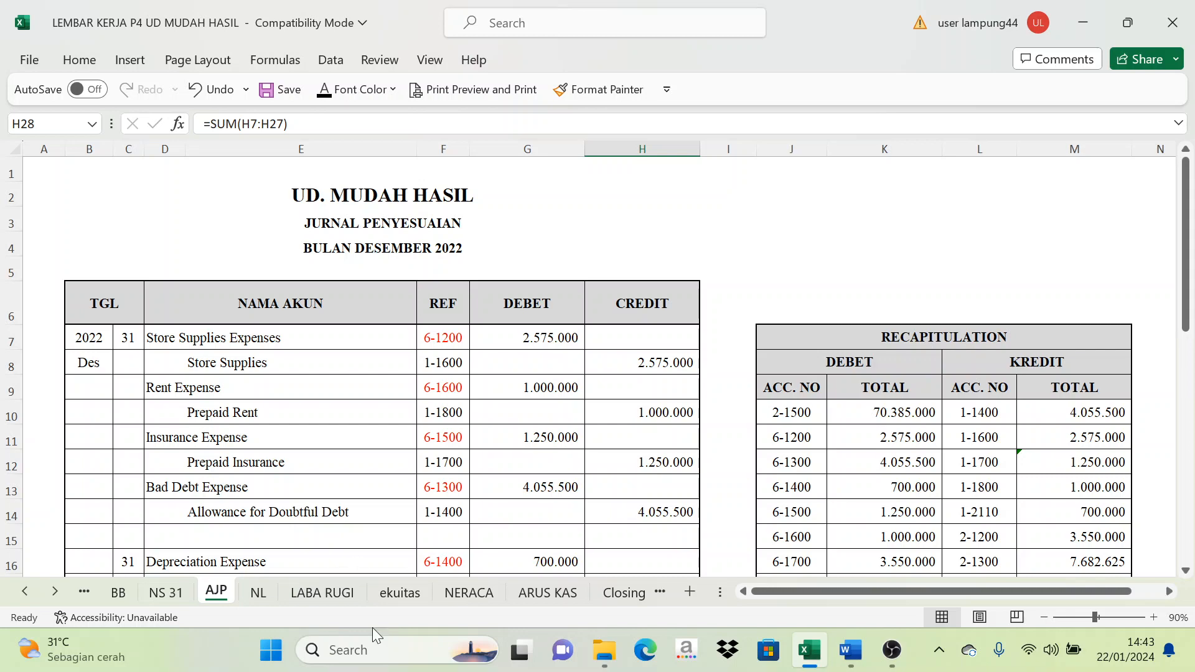
{"action": "left_click", "coordinate": [892, 650]}
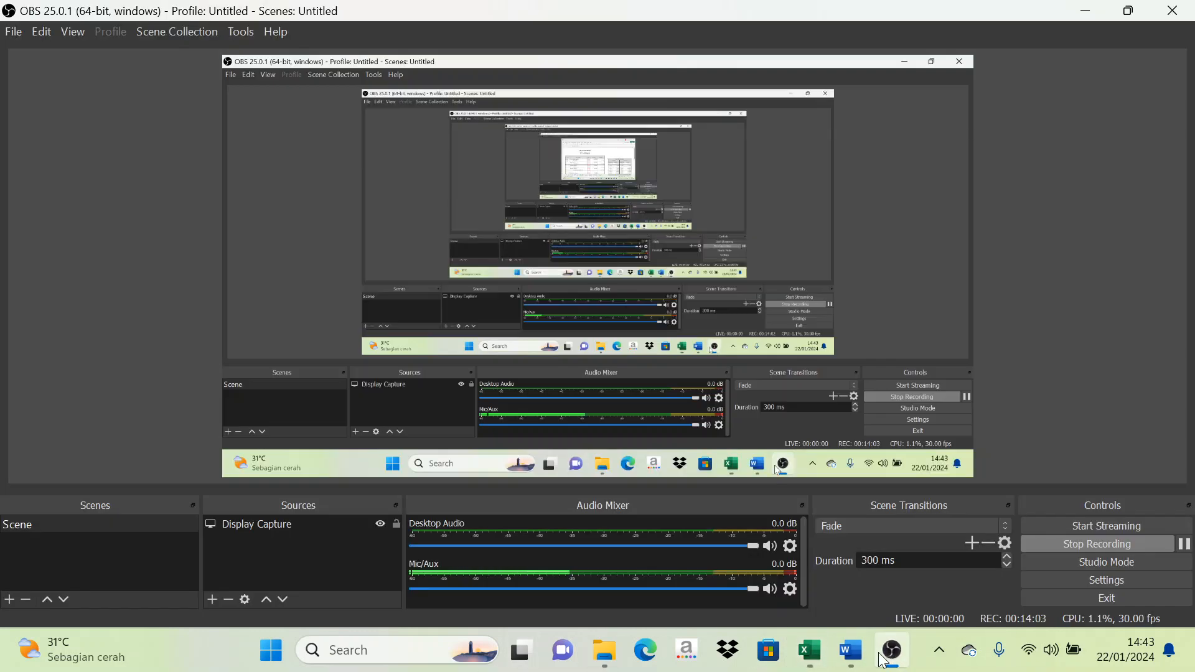
{"action": "left_click", "coordinate": [1147, 531]}
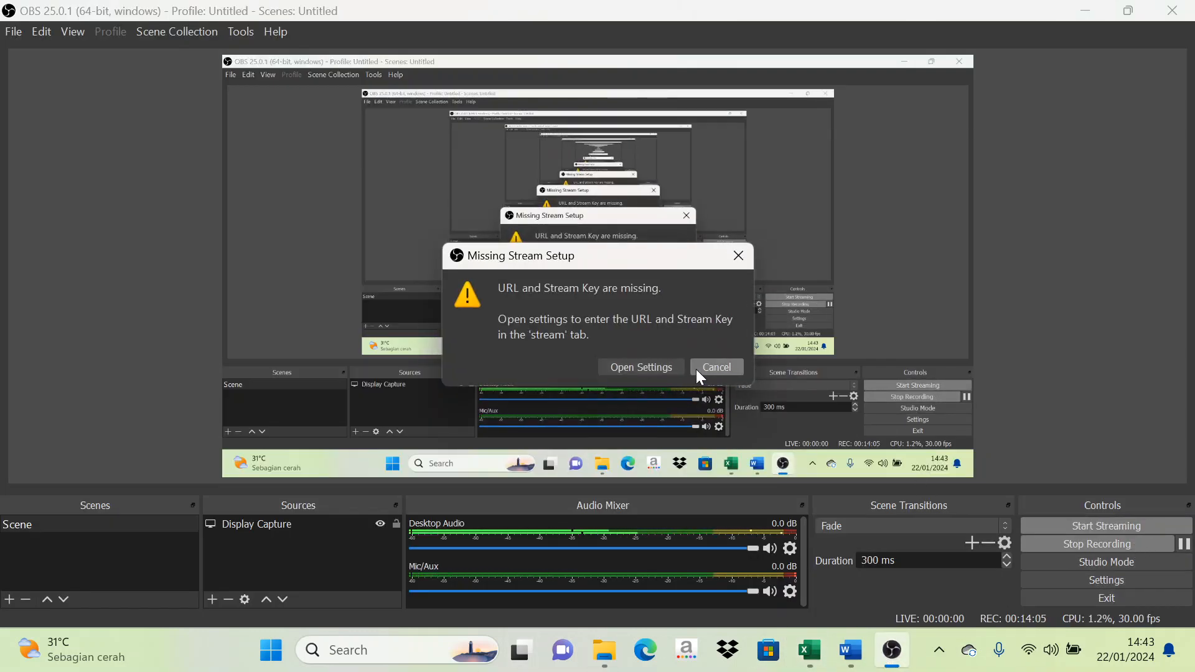